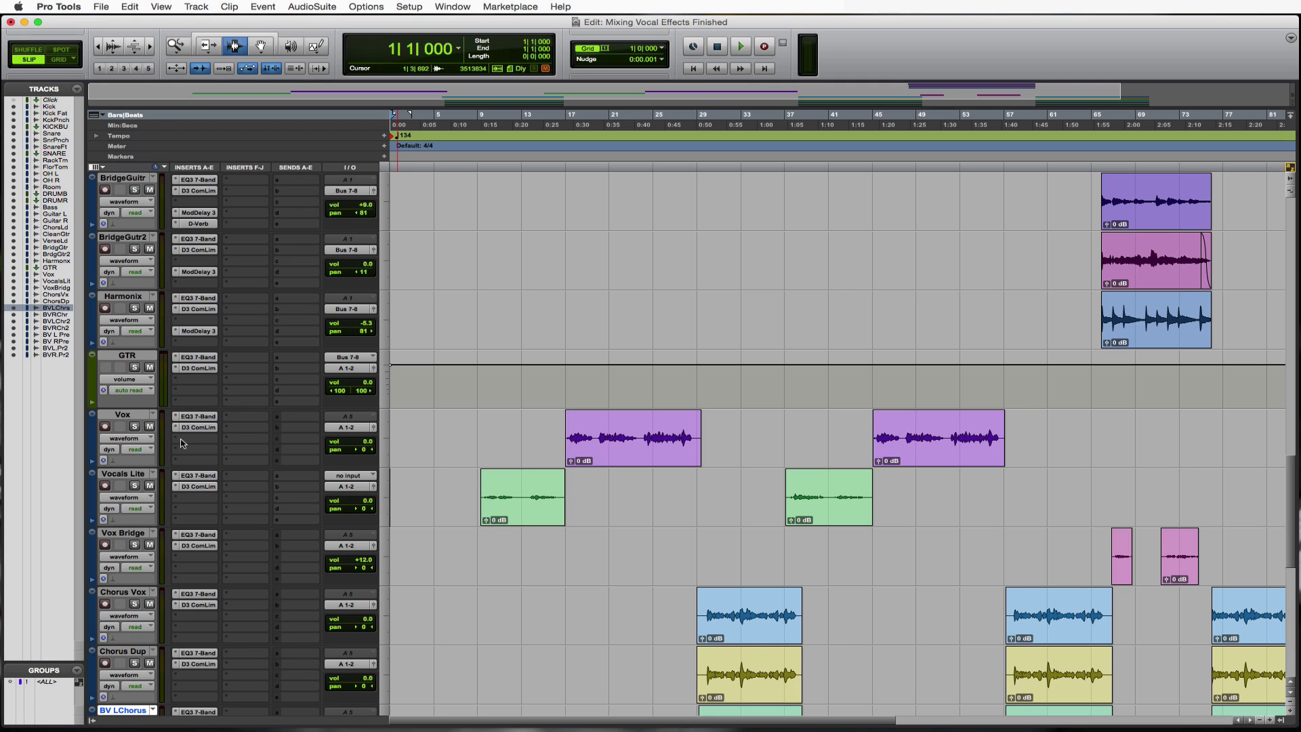
# Insert Mod Delay III (mono) on the Vox track and solo Vox.
pyautogui.click(175, 462)
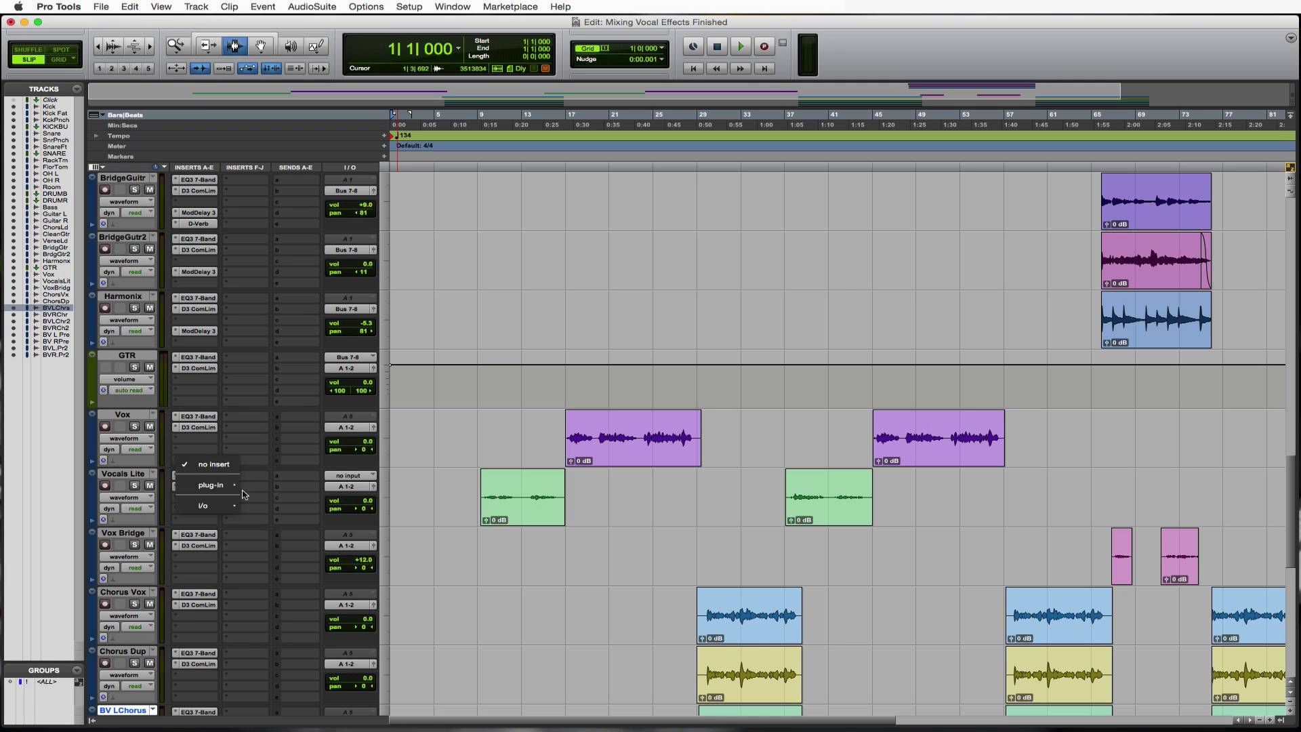
pyautogui.moveTo(234, 487)
pyautogui.moveTo(286, 493)
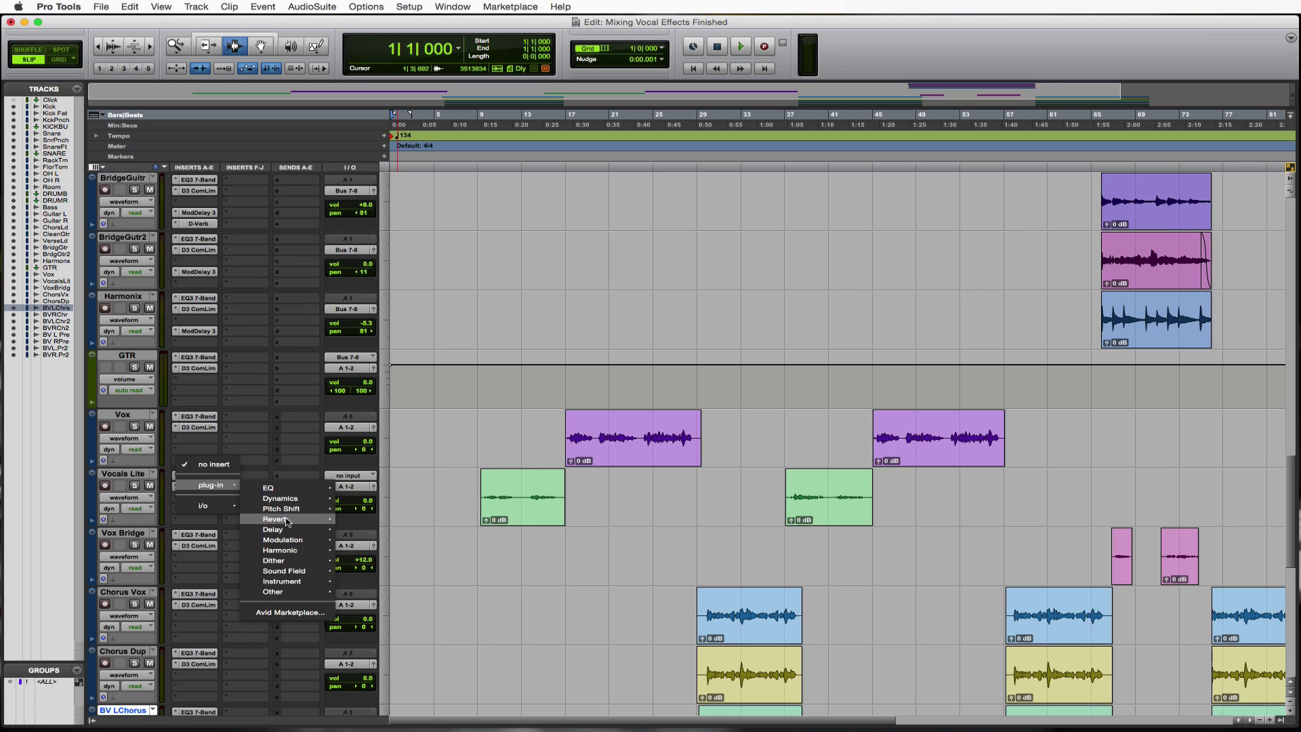
pyautogui.moveTo(291, 530)
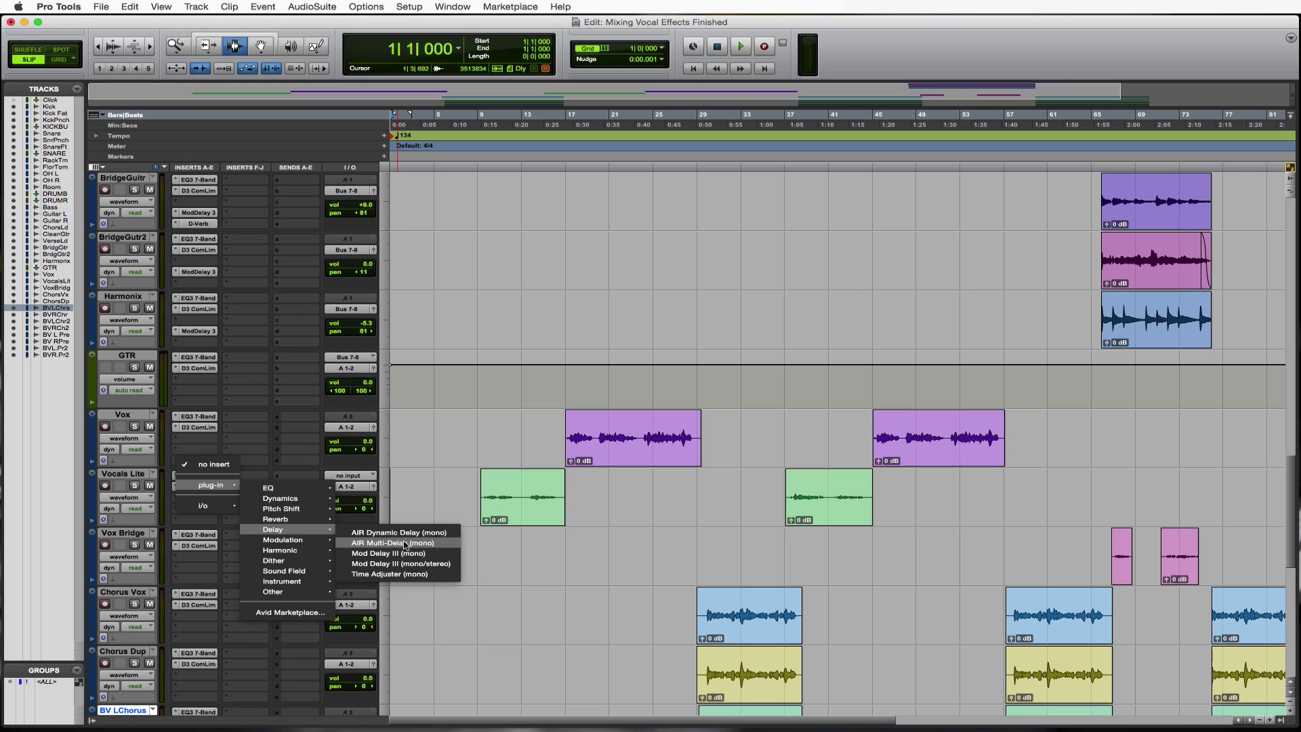
pyautogui.click(414, 558)
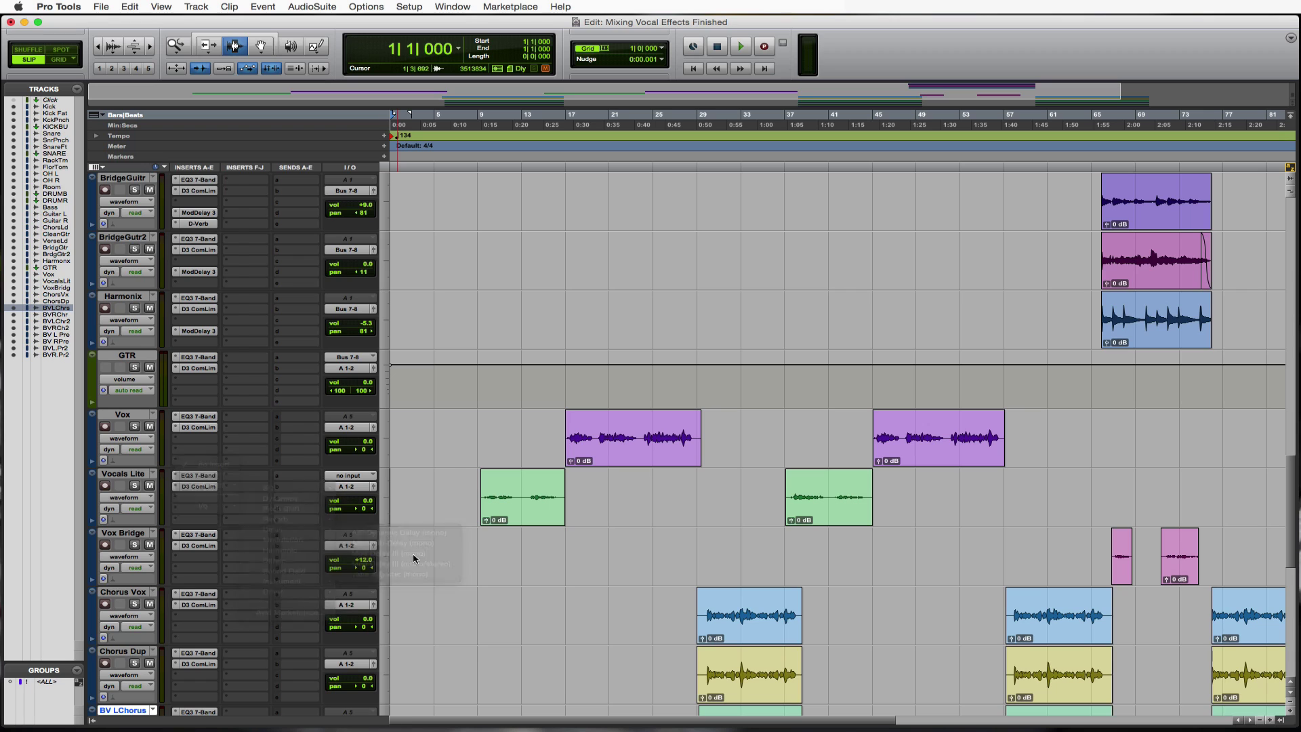
pyautogui.click(134, 427)
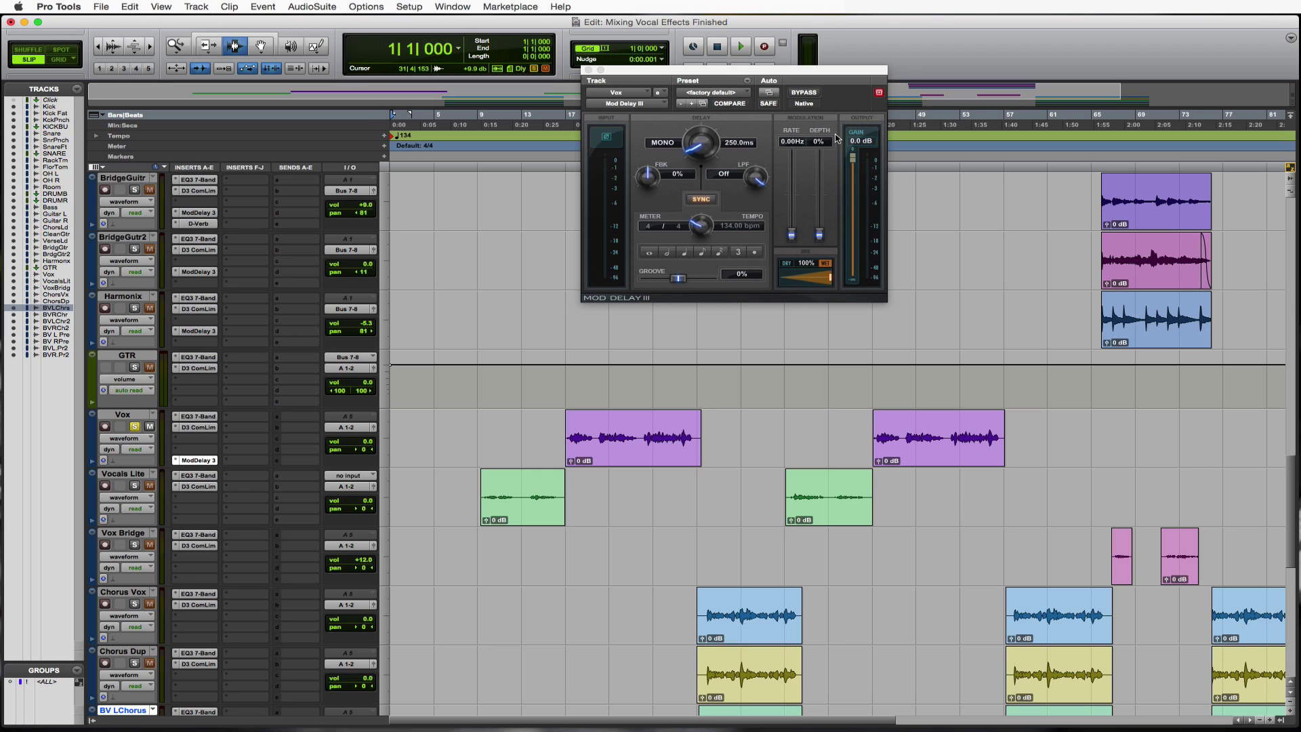
# Set the Vox delay mix to 5% and feedback to about 21%.
pyautogui.moveTo(833, 275); pyautogui.dragTo(775, 292)
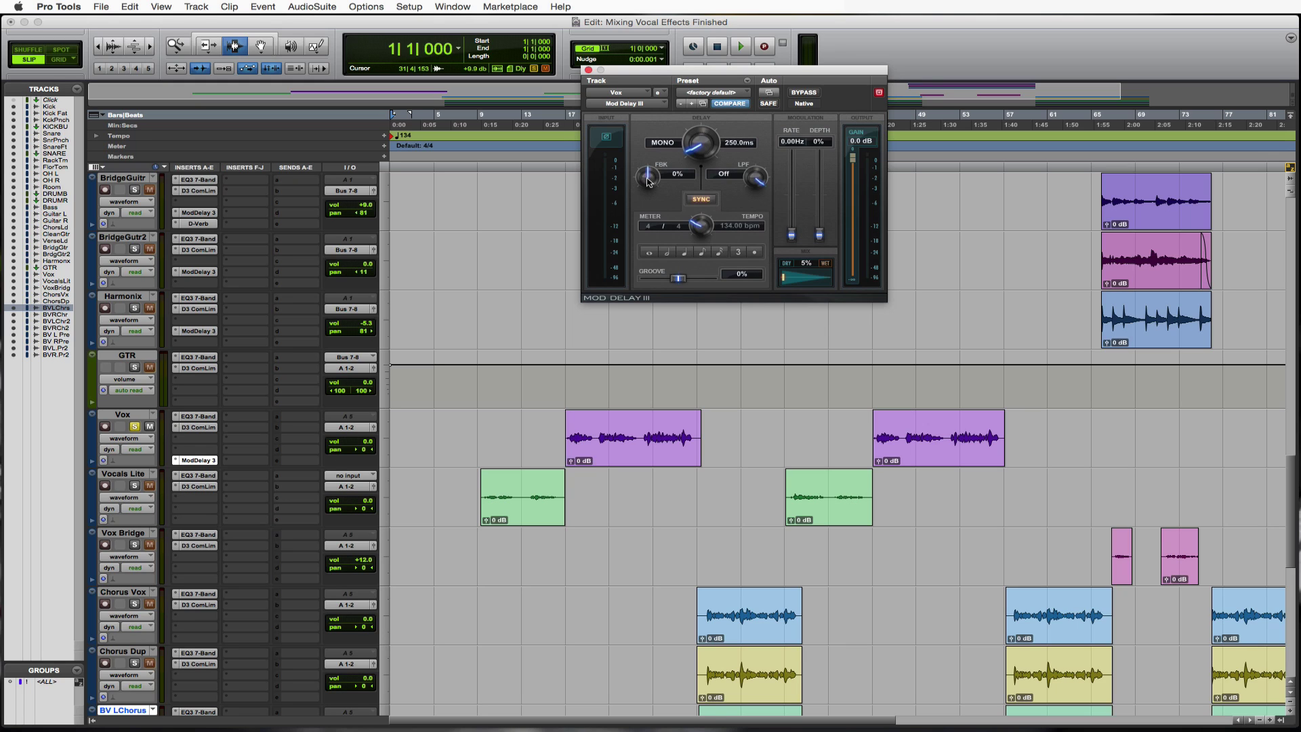
pyautogui.moveTo(648, 181); pyautogui.dragTo(646, 170)
pyautogui.moveTo(651, 178); pyautogui.dragTo(650, 180)
# Sync the Vox delay to eighth notes (223.9 ms) and audition it from the clip start.
pyautogui.click(568, 436)
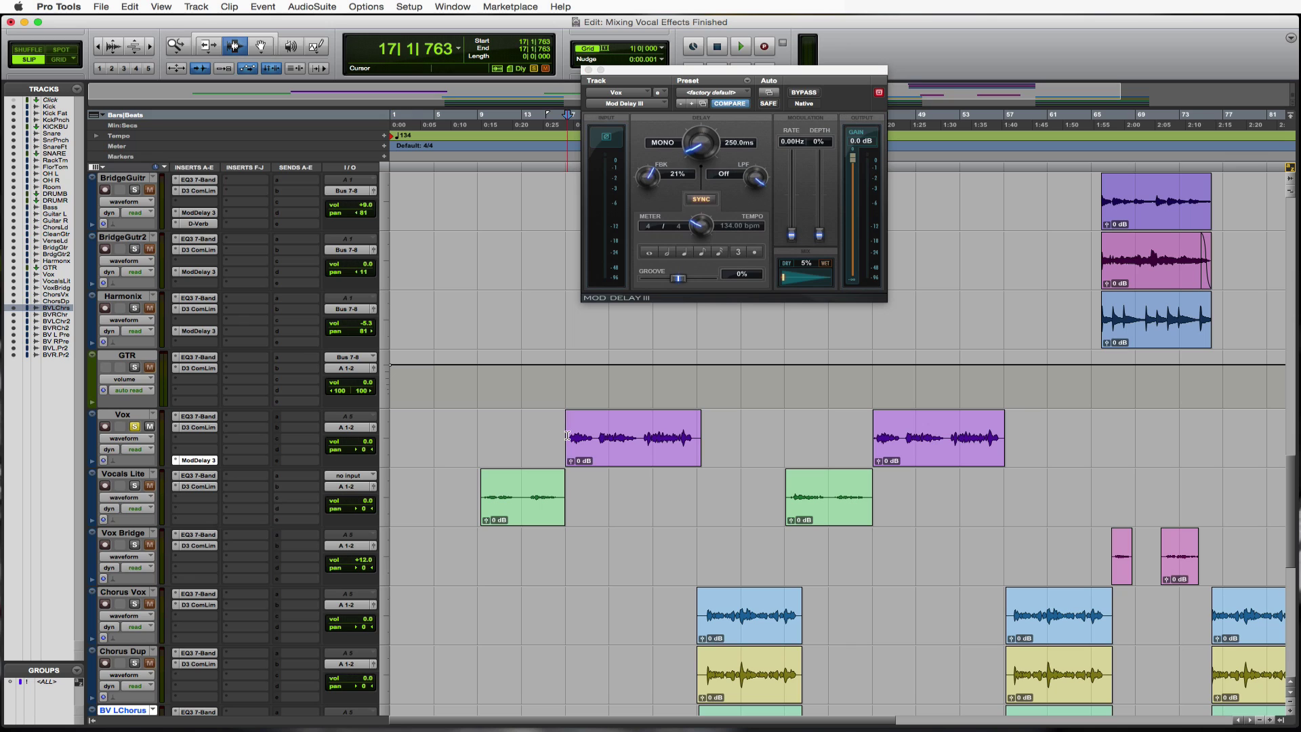
pyautogui.click(704, 252)
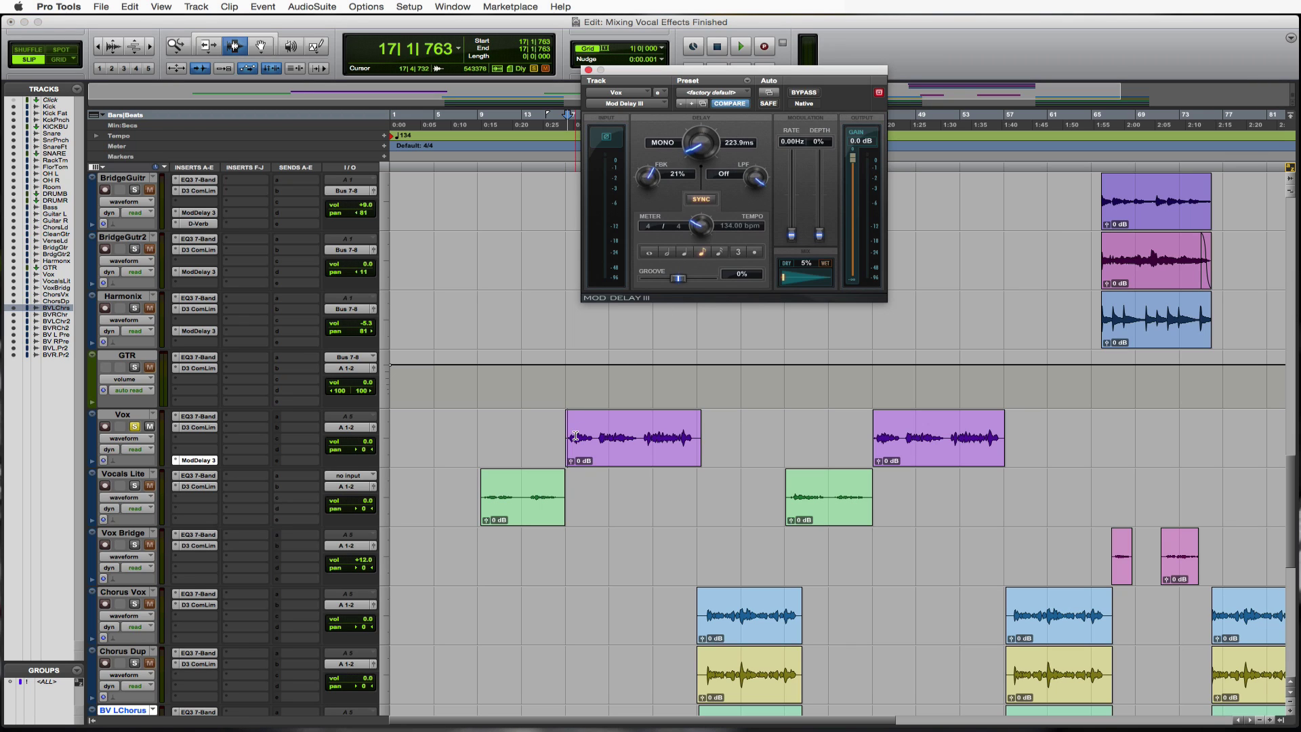
pyautogui.press('space')
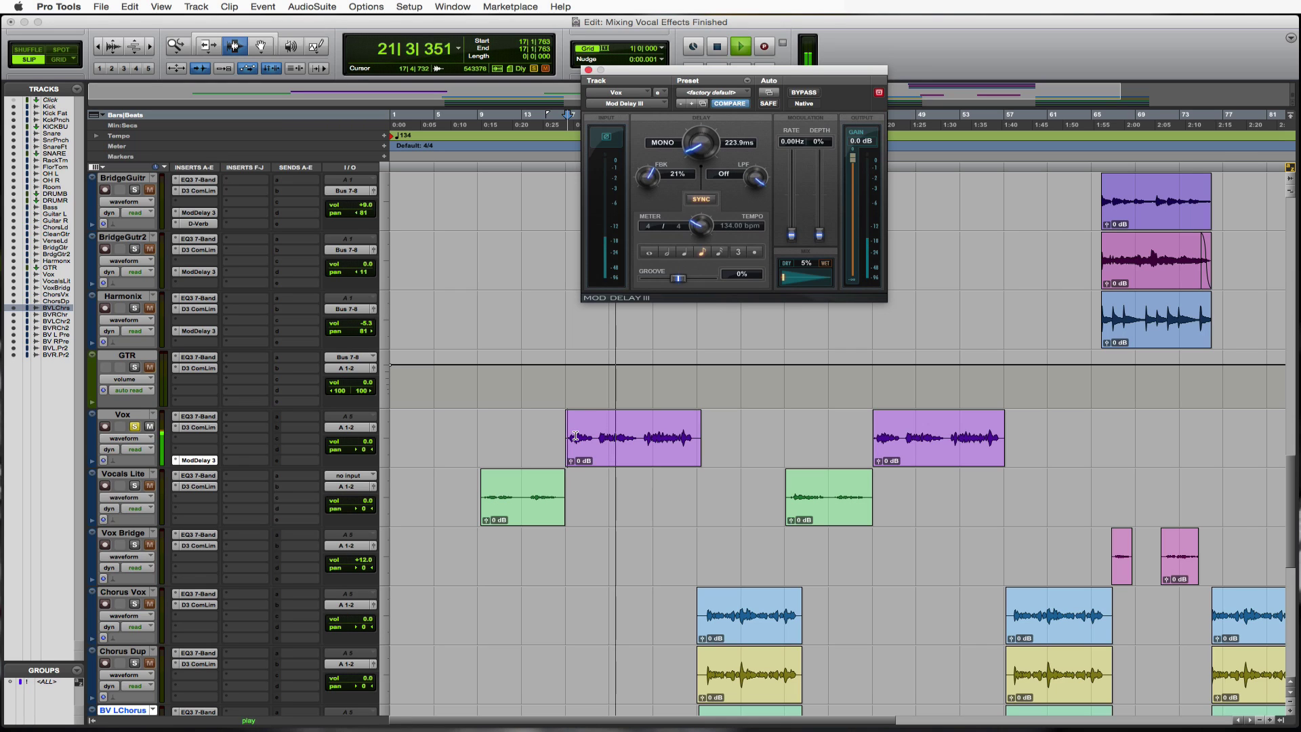
pyautogui.press('space')
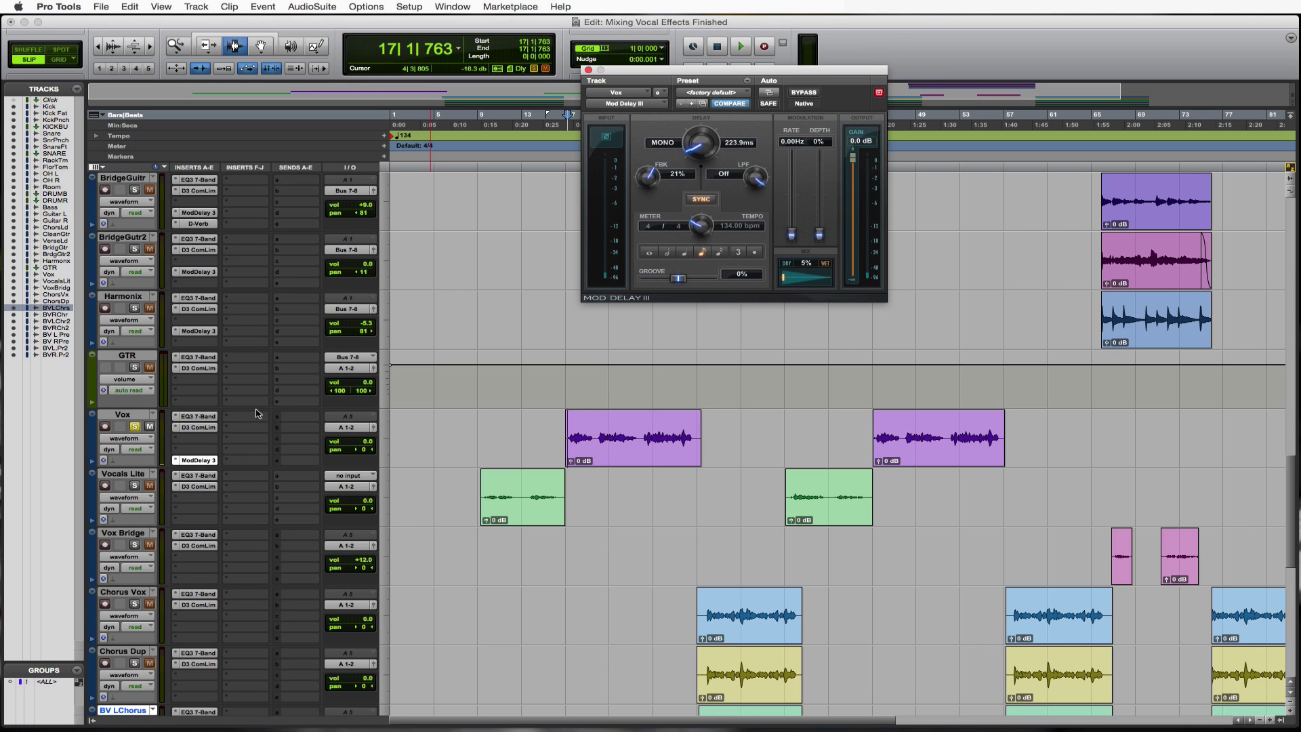
# Unsolo Vox and raise its volume to +3.6 dB during playback.
pyautogui.click(135, 427)
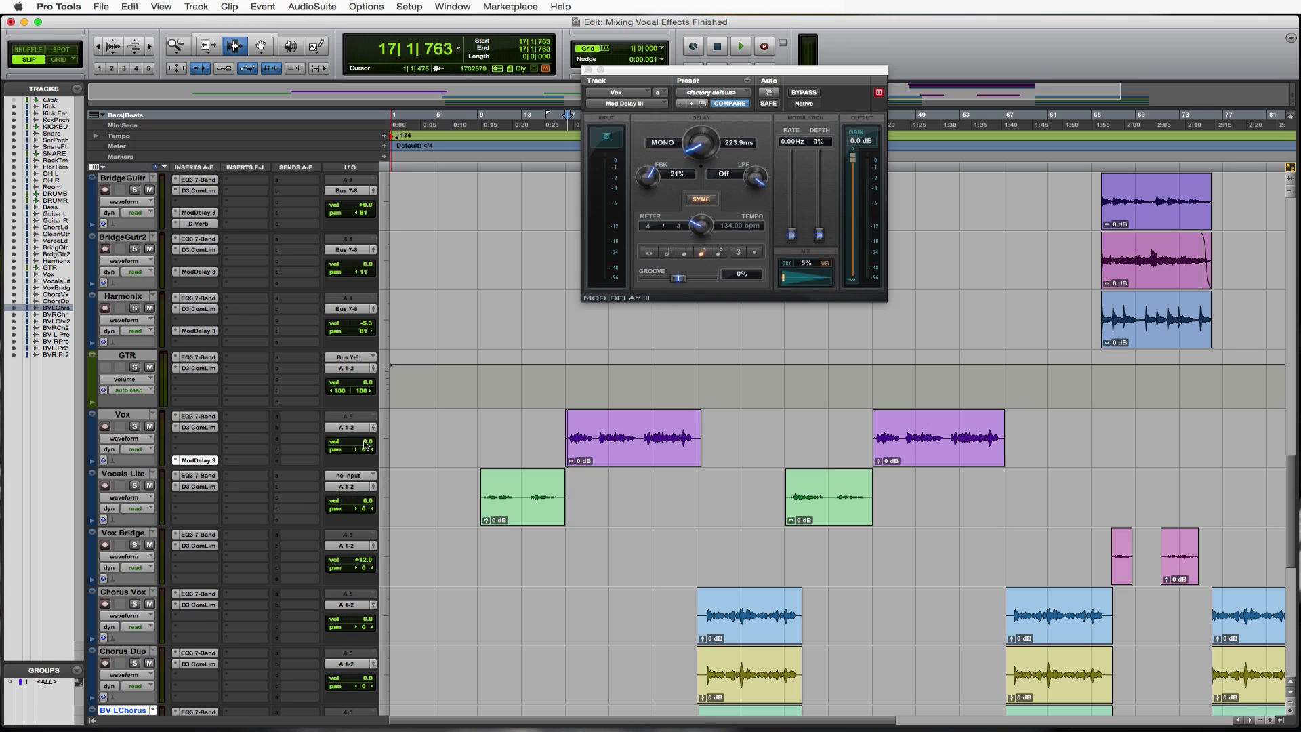
pyautogui.press('space')
pyautogui.moveTo(367, 444); pyautogui.dragTo(366, 448)
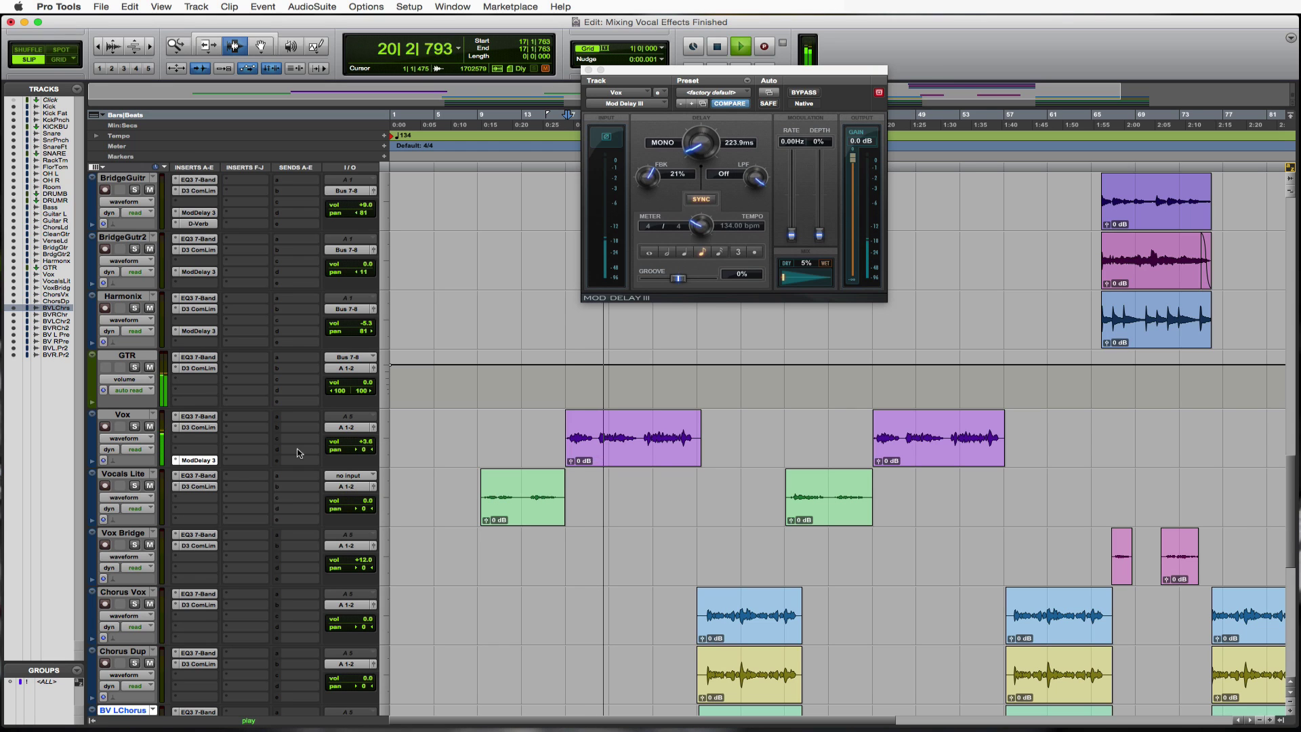
# Pull BV L Pre, BV R Pre, BV L.Pre 2 and BV R.Pre 2 to -∞, then play back the vocals.
pyautogui.press('space')
pyautogui.scroll(-10, 300, 454)
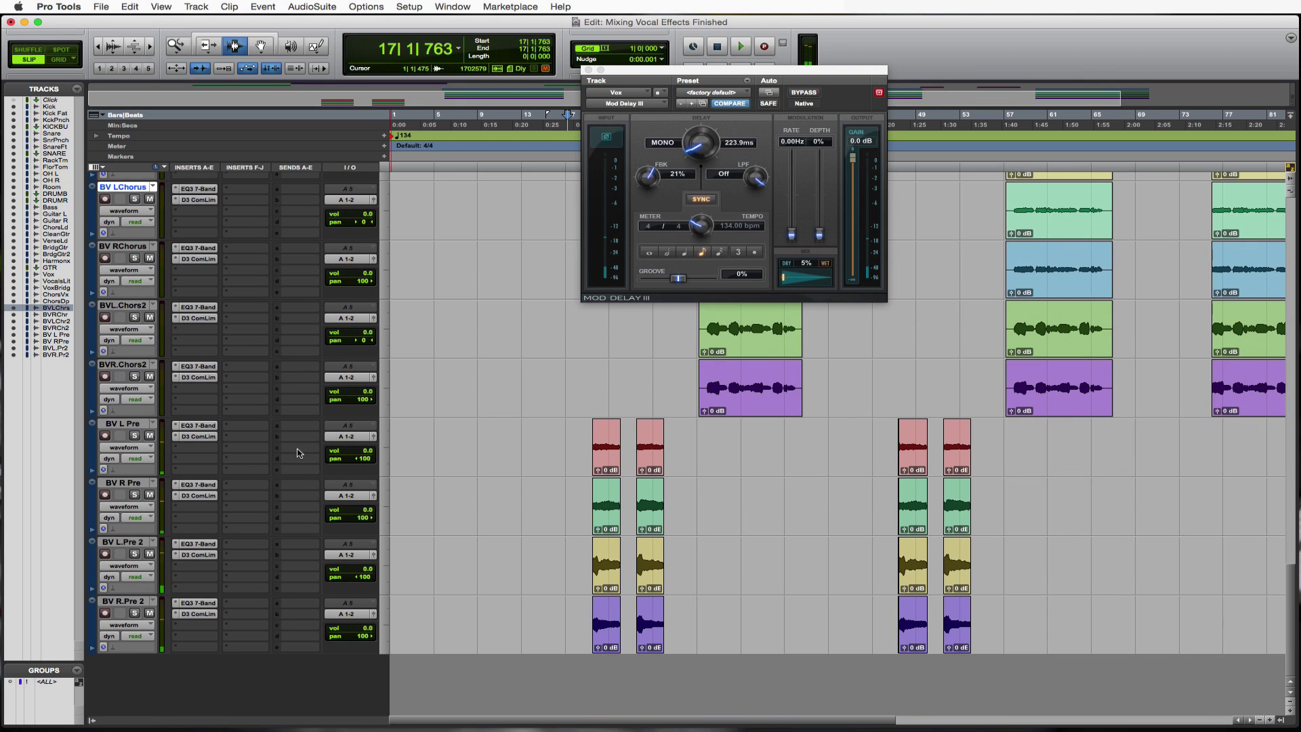
pyautogui.moveTo(360, 455); pyautogui.dragTo(363, 592)
pyautogui.moveTo(365, 511); pyautogui.dragTo(354, 633)
pyautogui.moveTo(362, 570); pyautogui.dragTo(362, 677)
pyautogui.click(442, 604)
pyautogui.scroll(1, 443, 604)
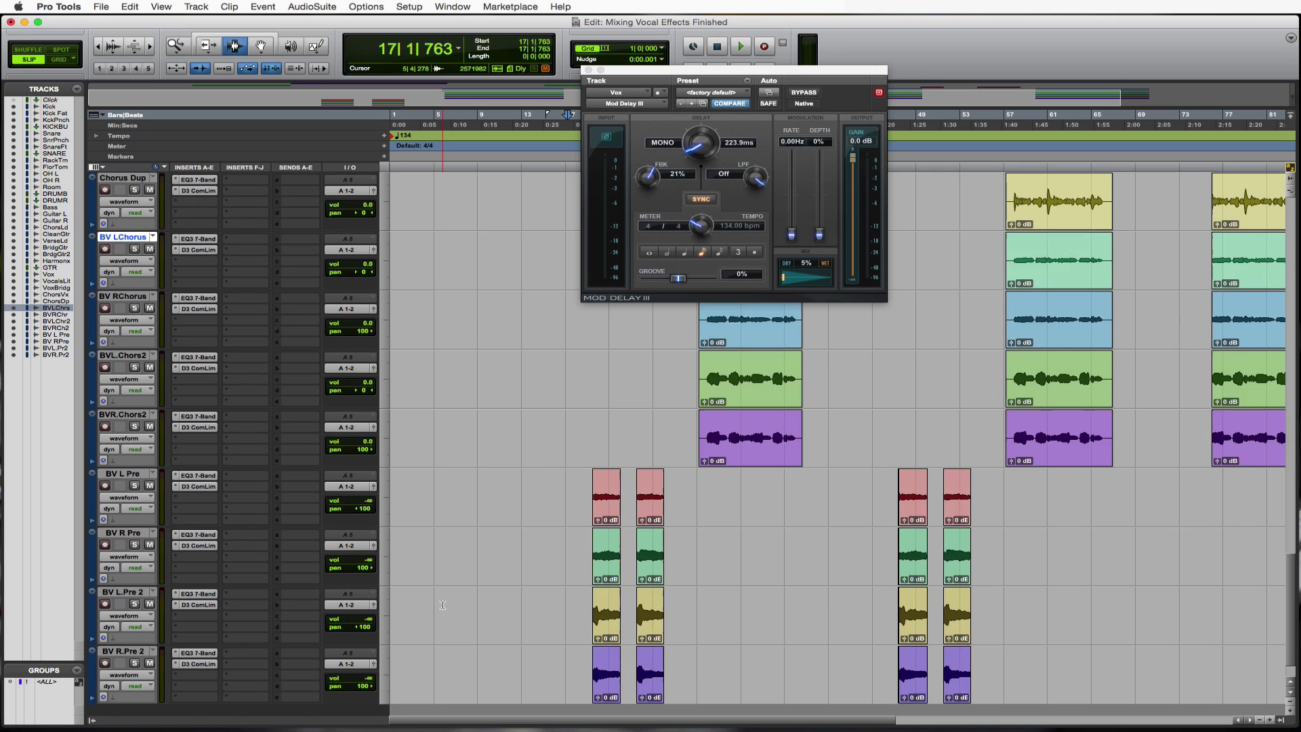
pyautogui.scroll(7, 442, 605)
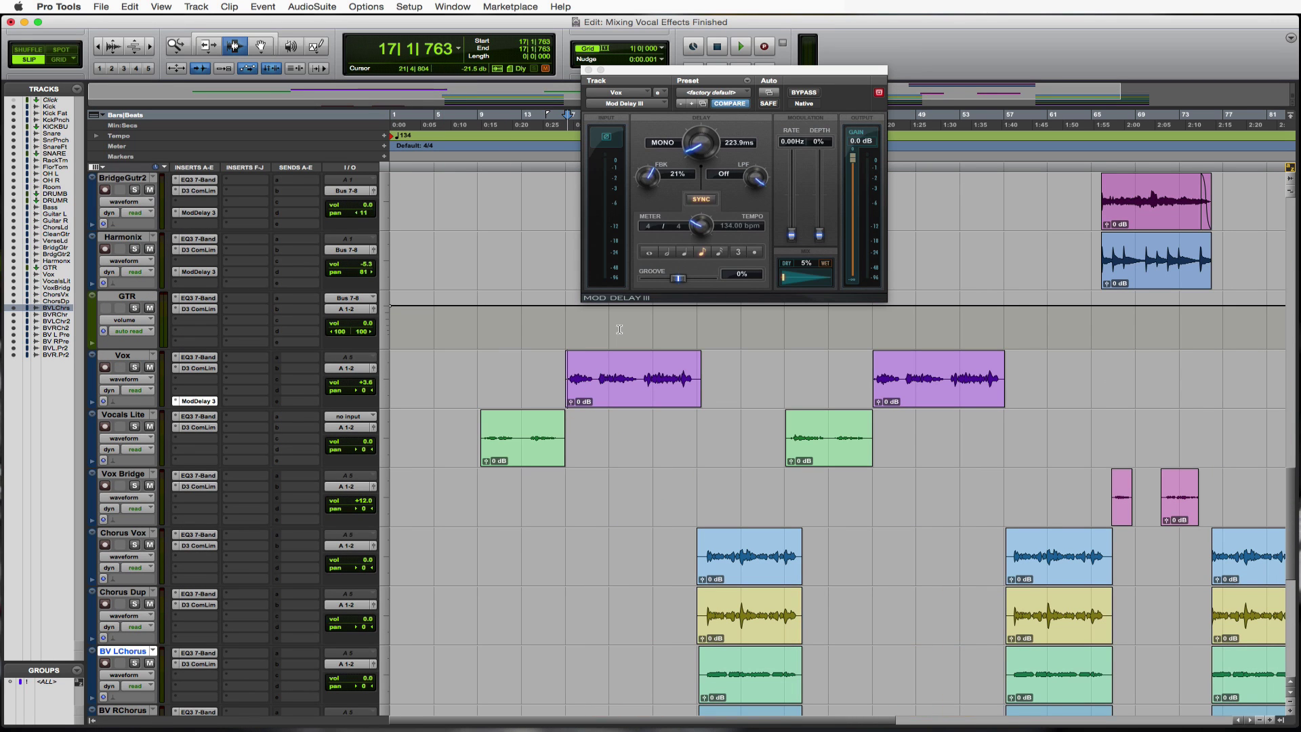
pyautogui.press('space')
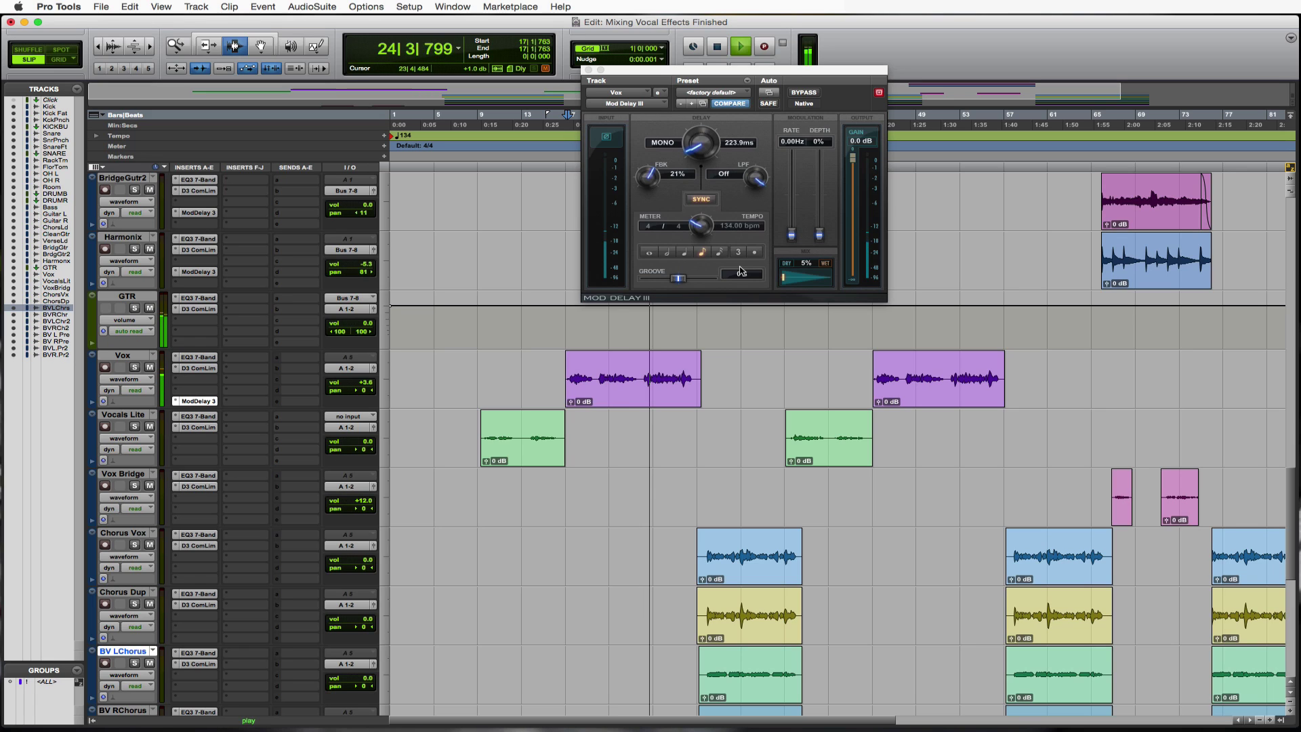
pyautogui.press('space')
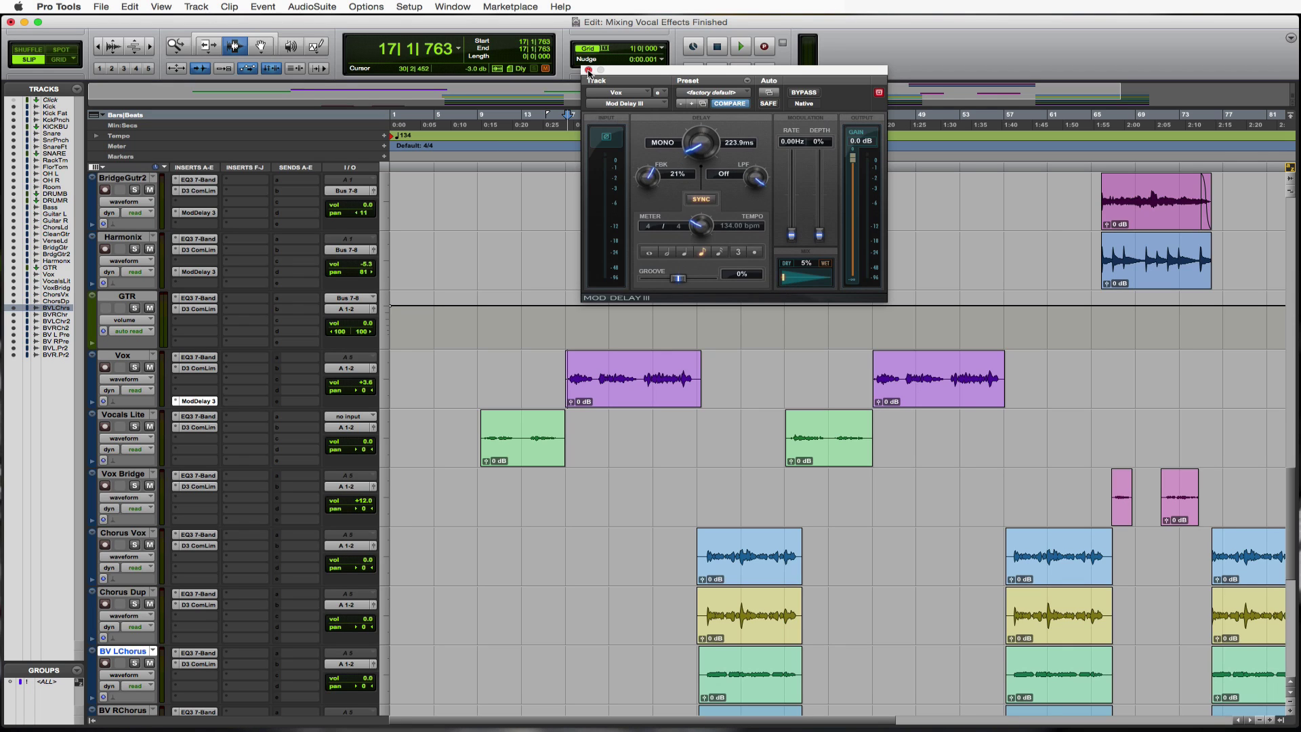
# Solo Vocals Lite, copy the Vox Mod Delay III onto it, and audition it.
pyautogui.click(587, 71)
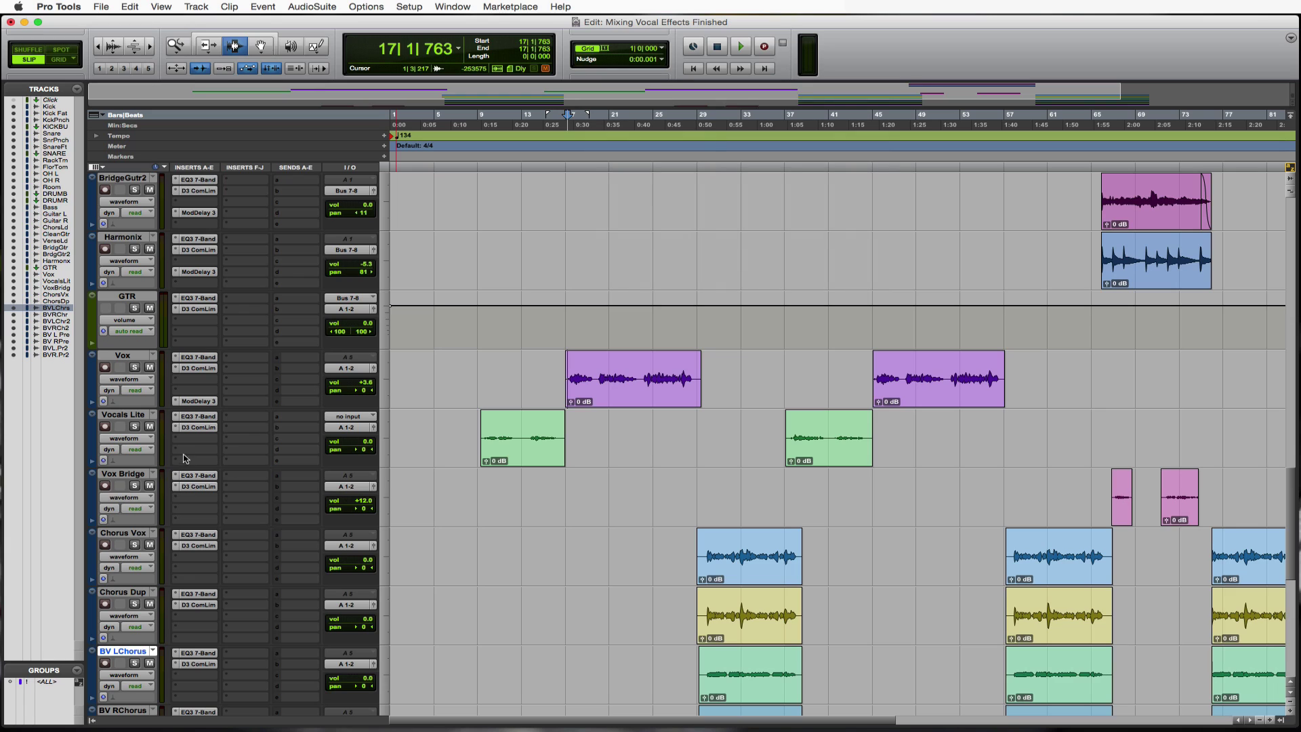
pyautogui.click(135, 427)
pyautogui.moveTo(209, 402); pyautogui.dragTo(201, 462)
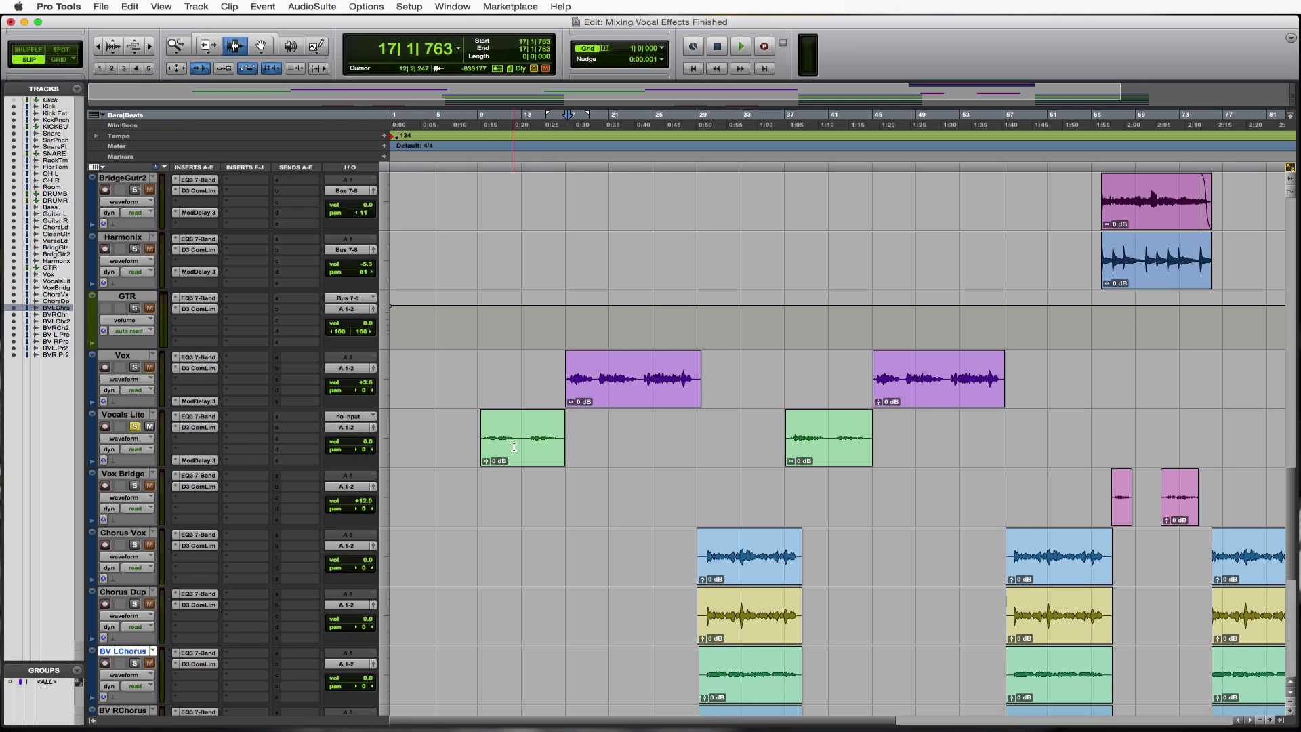
pyautogui.click(484, 440)
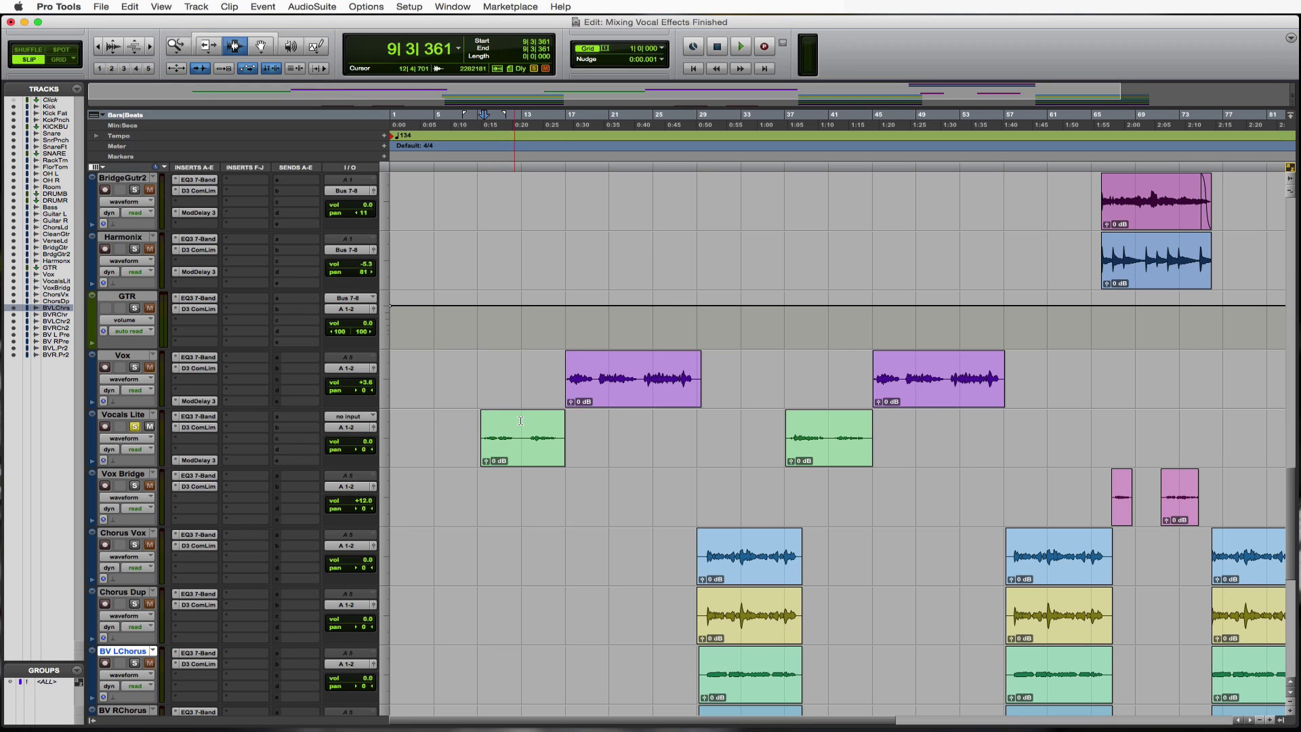
pyautogui.press('space')
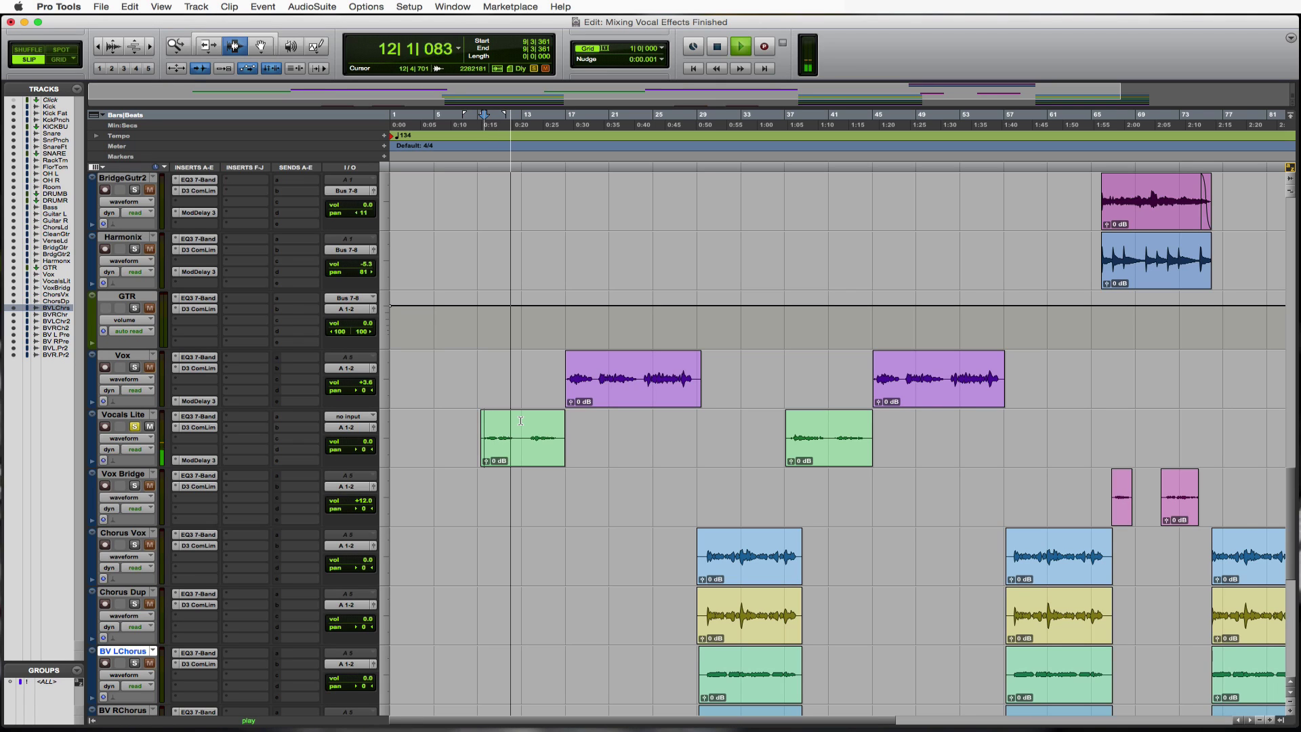
pyautogui.press('space')
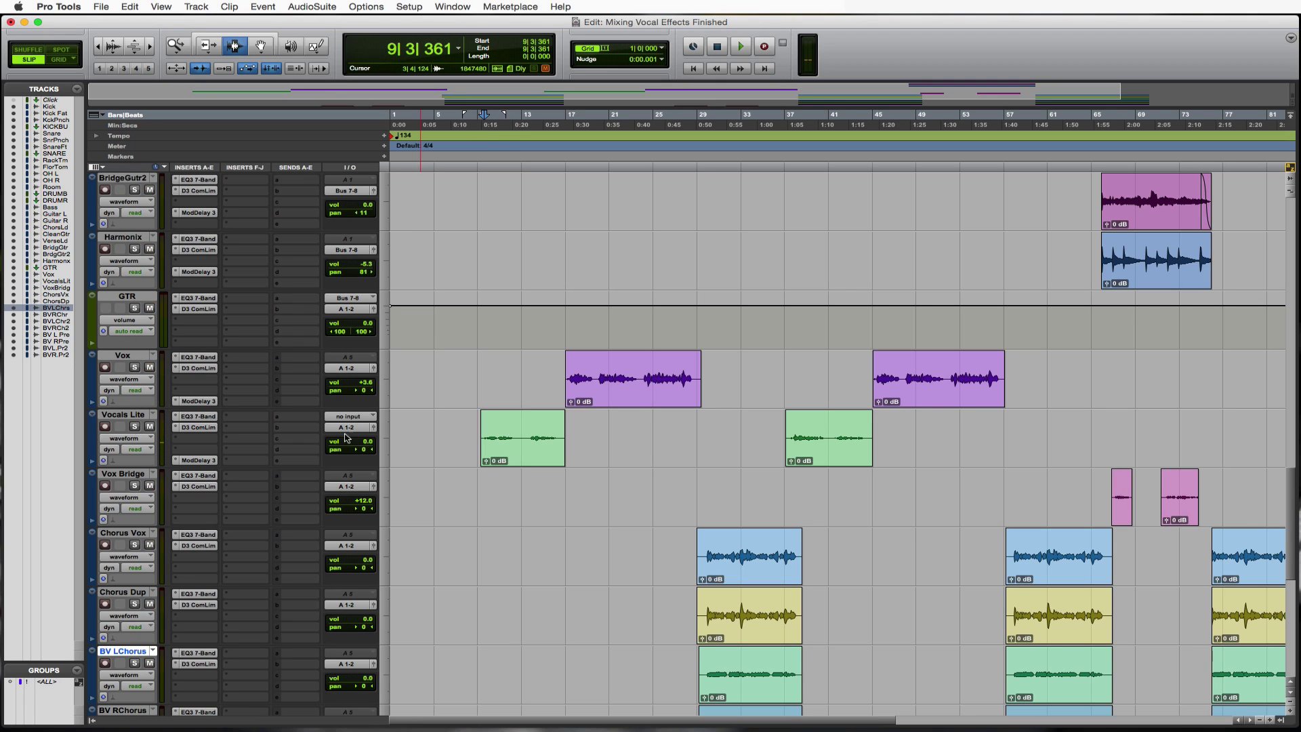
# Raise Vocals Lite to +10.2 dB, audition it, and open its Mod Delay III.
pyautogui.moveTo(366, 443); pyautogui.dragTo(364, 427)
pyautogui.press('space')
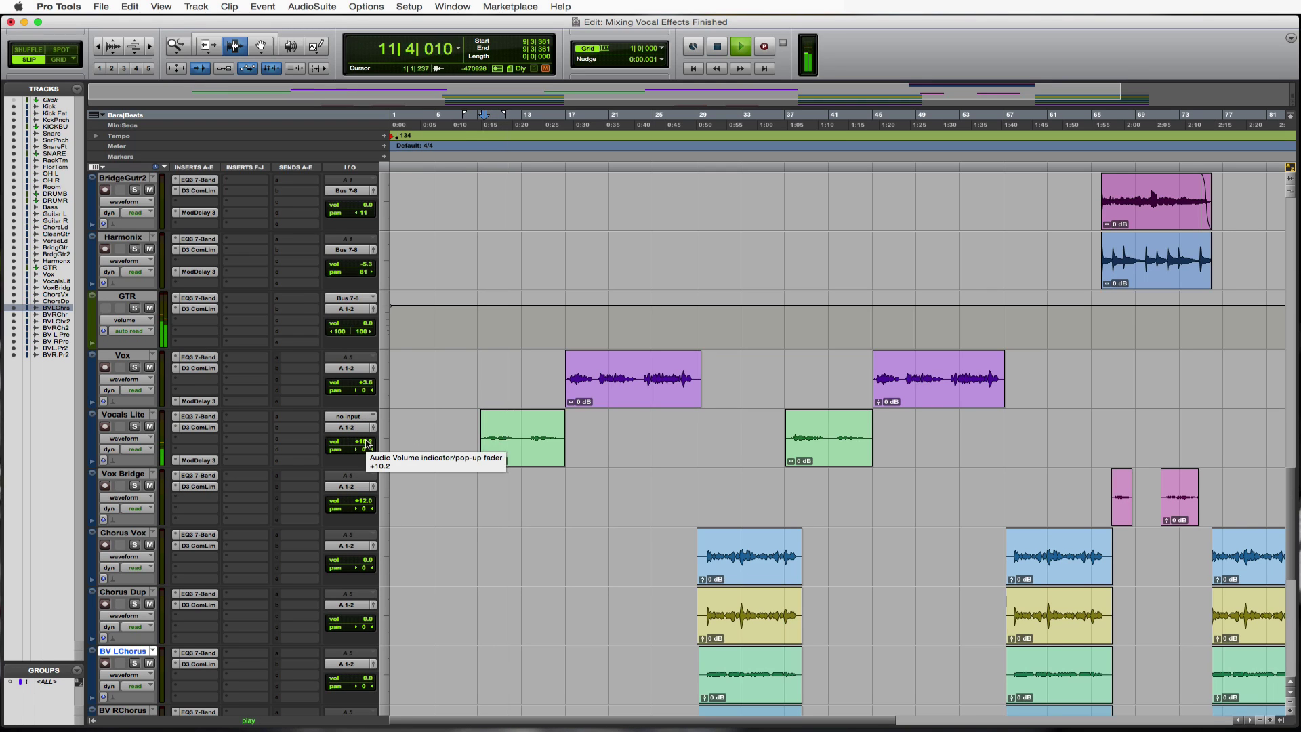
pyautogui.press('space')
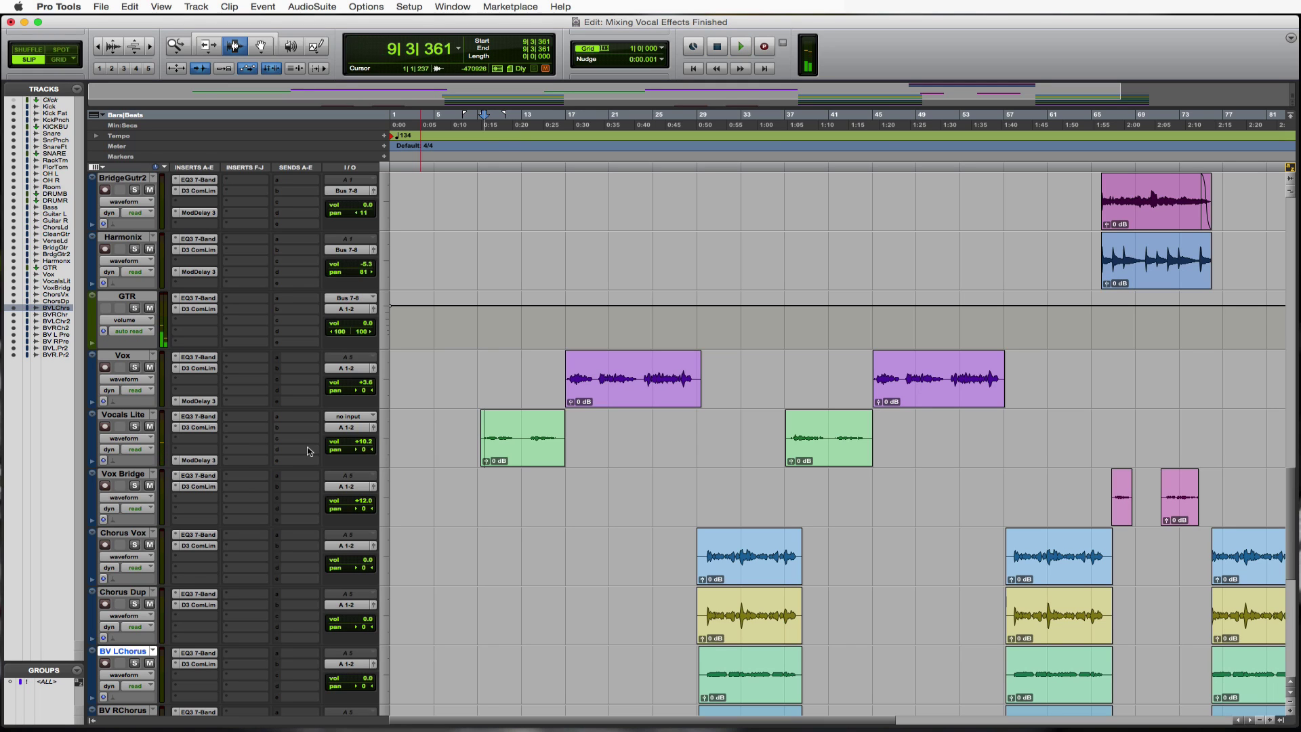
pyautogui.click(197, 460)
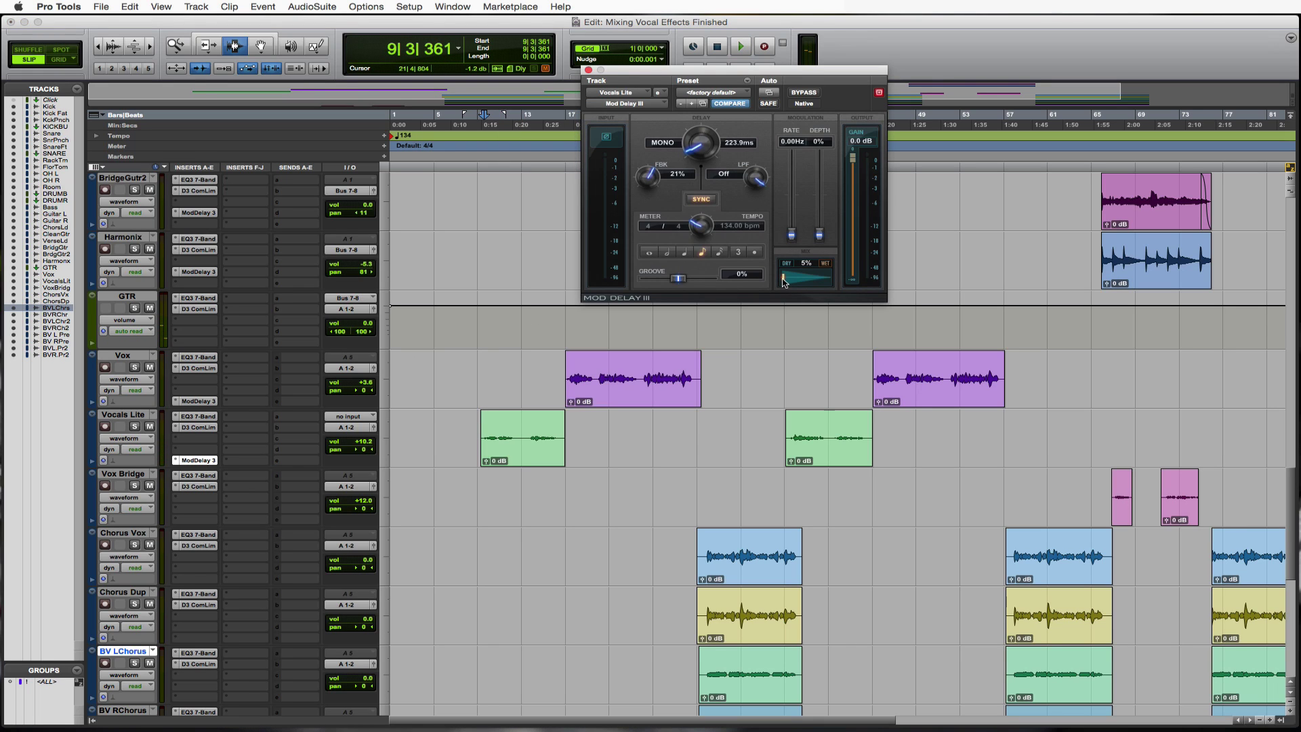
# Nudge the Vocals Lite delay mix slightly wetter, audition it, and close the plug-in.
pyautogui.moveTo(786, 285); pyautogui.dragTo(786, 282)
pyautogui.press('space')
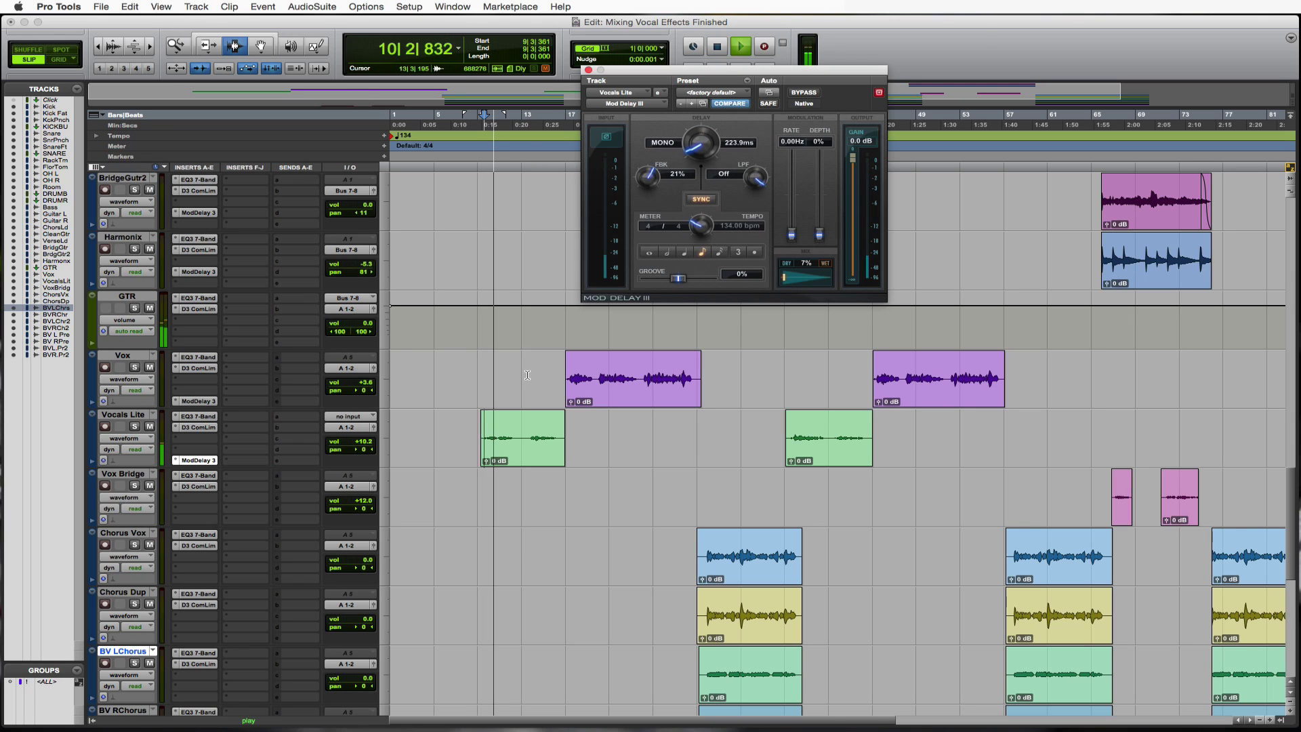
pyautogui.press('space')
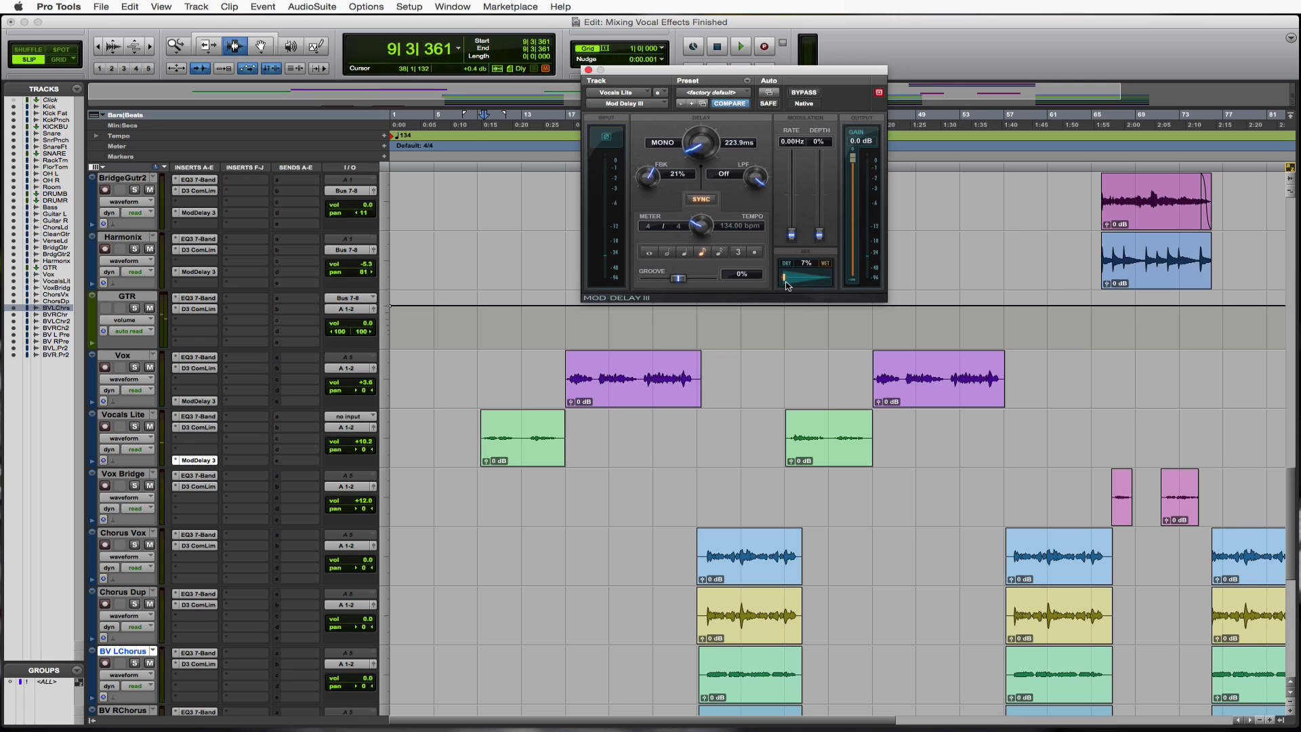
pyautogui.click(588, 71)
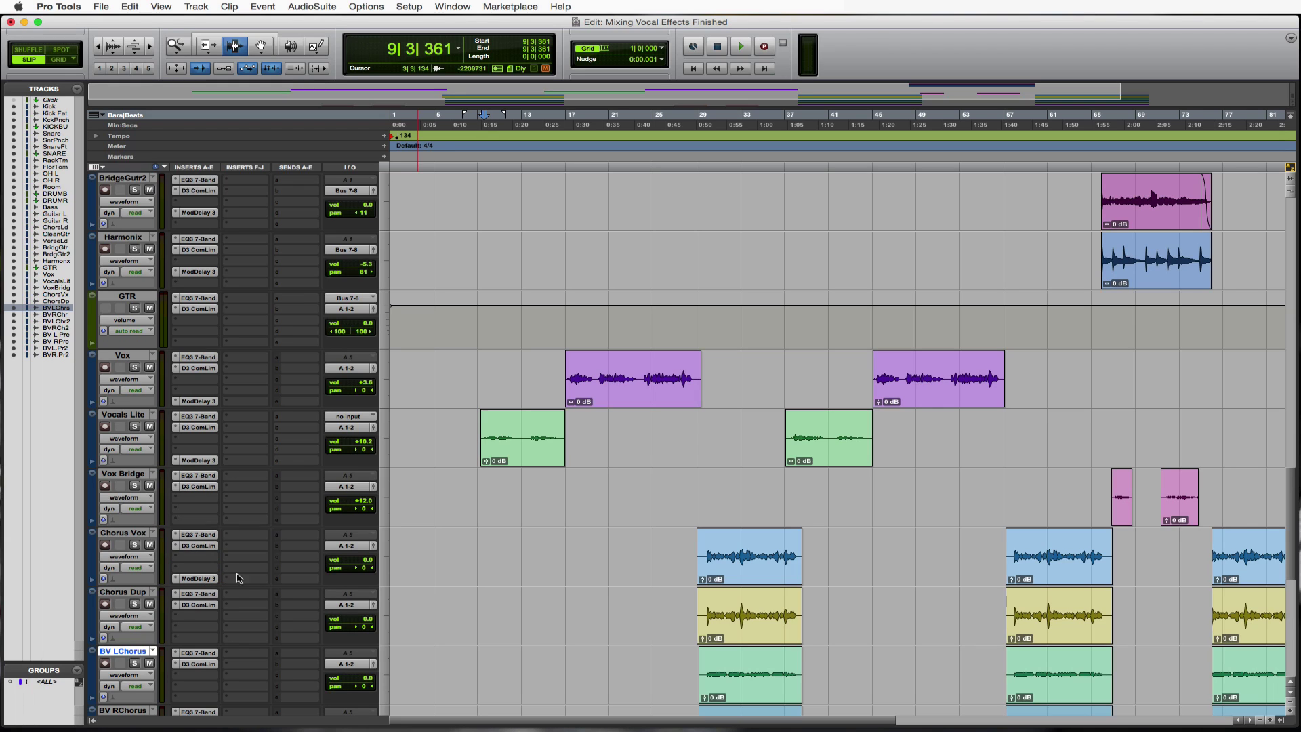
# Mute the Chorus Dup, BV LChorus and BV RChorus tracks.
pyautogui.click(150, 605)
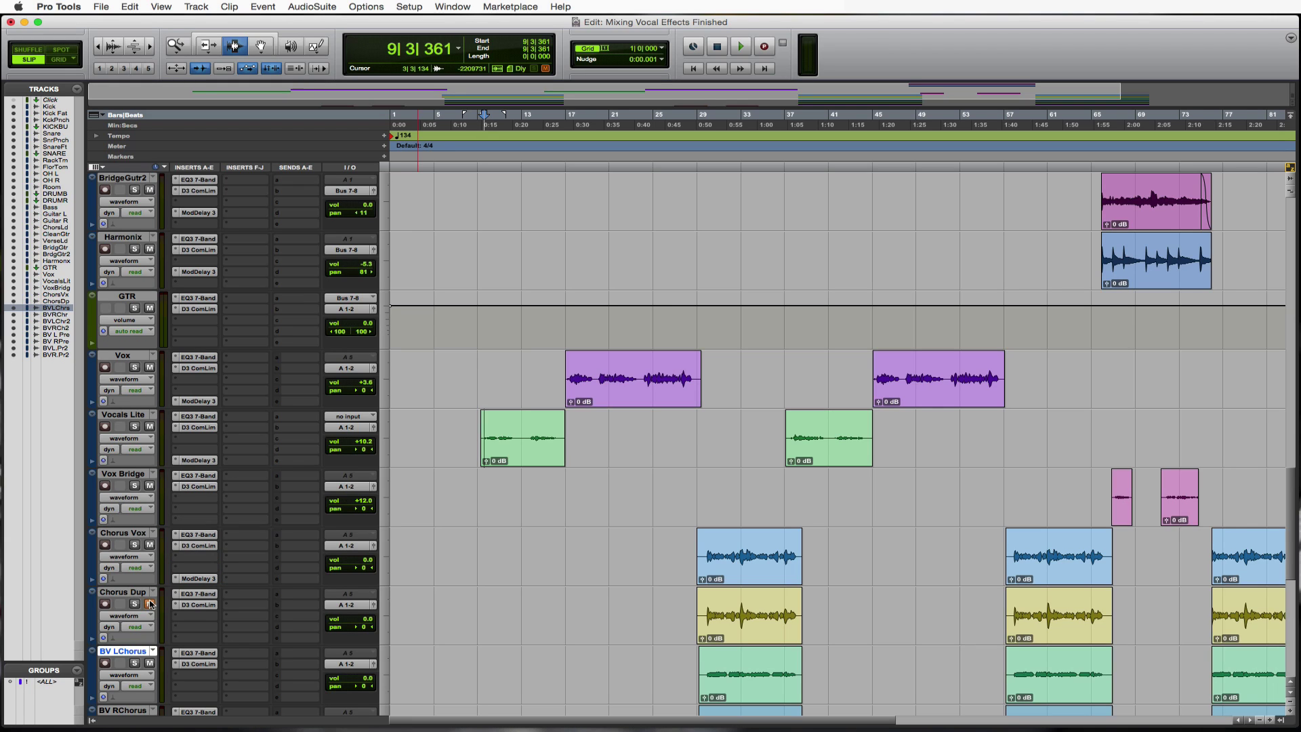
pyautogui.click(150, 665)
pyautogui.scroll(-3, 150, 667)
pyautogui.click(150, 604)
pyautogui.scroll(-3, 151, 666)
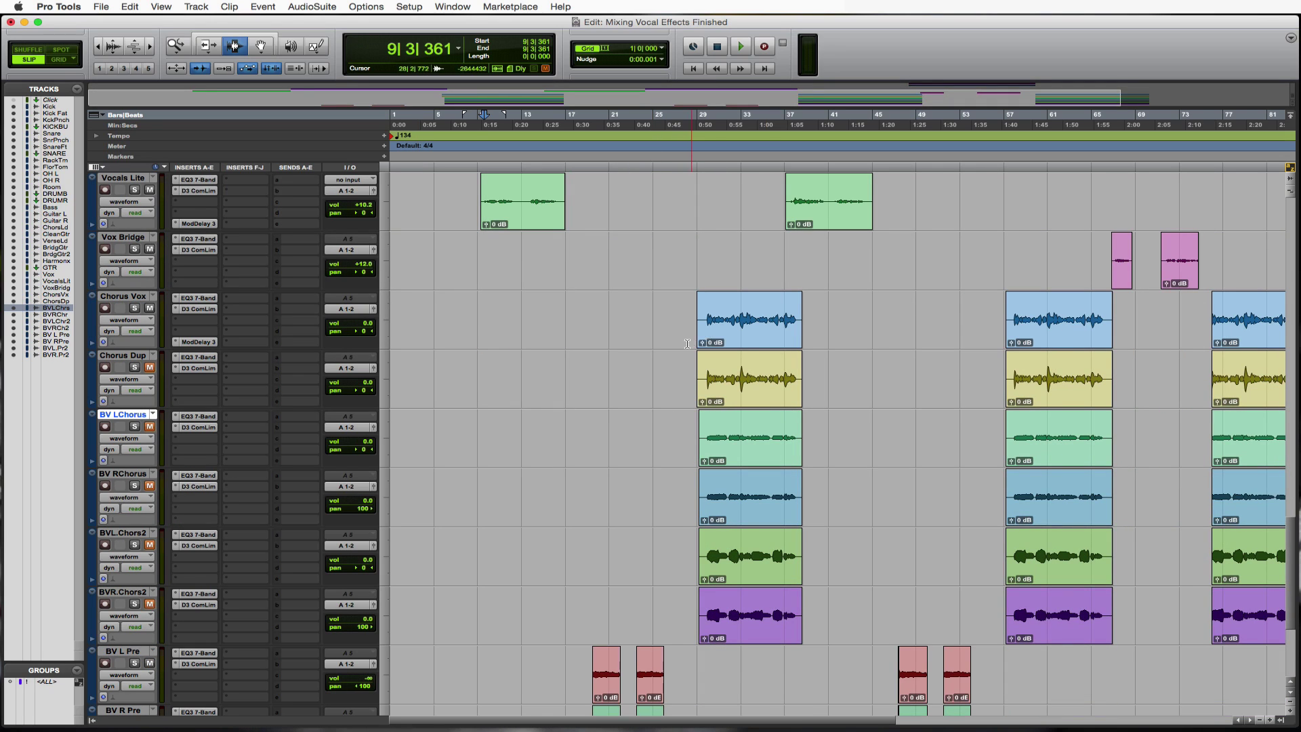
# Play from bar 29, set Chorus Vox to +5.4 dB, and check its Mod Delay III.
pyautogui.click(706, 319)
pyautogui.press('space')
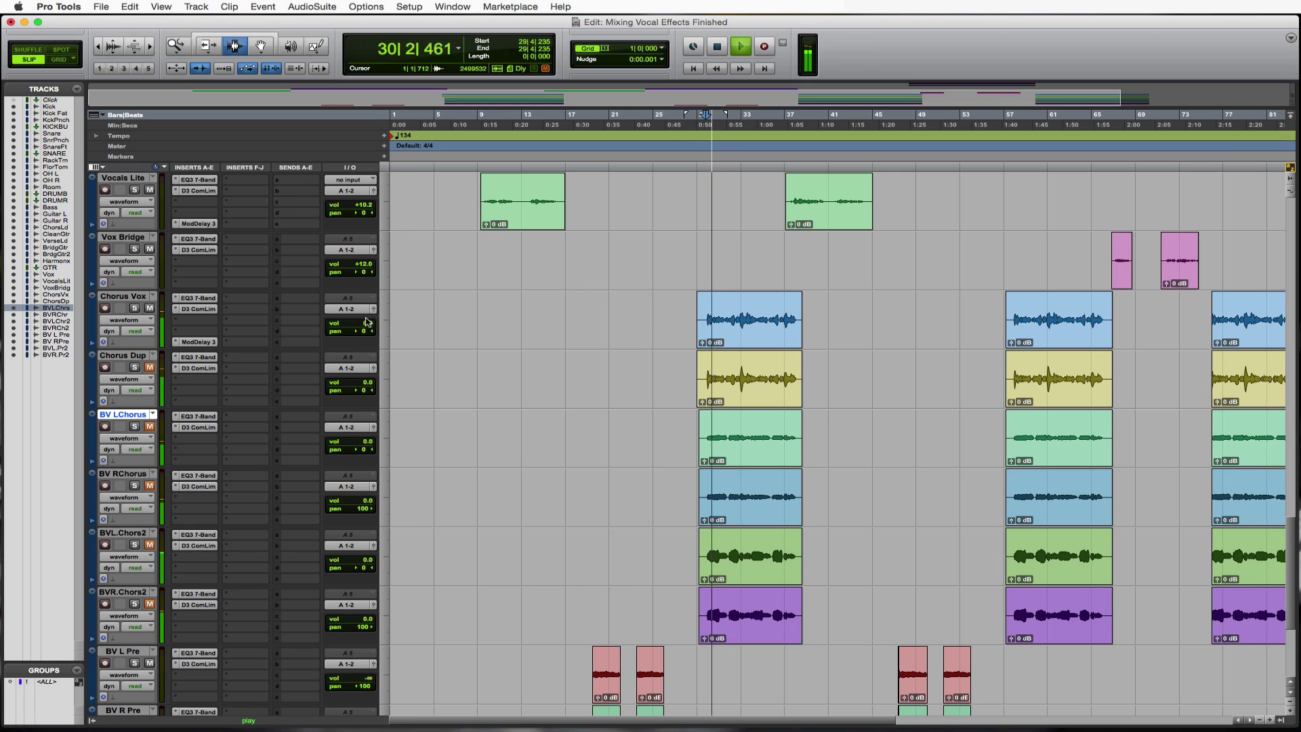
pyautogui.moveTo(366, 324); pyautogui.dragTo(366, 320)
pyautogui.click(198, 342)
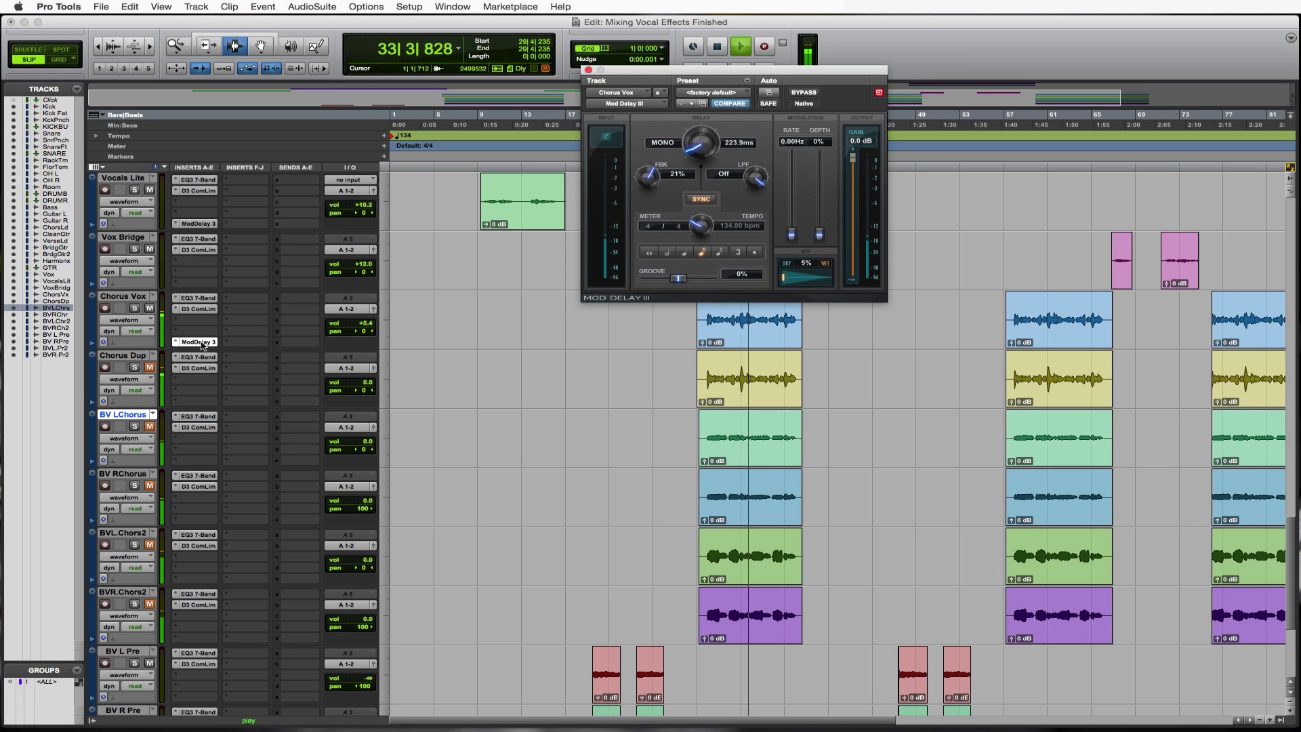
pyautogui.click(717, 46)
pyautogui.click(588, 69)
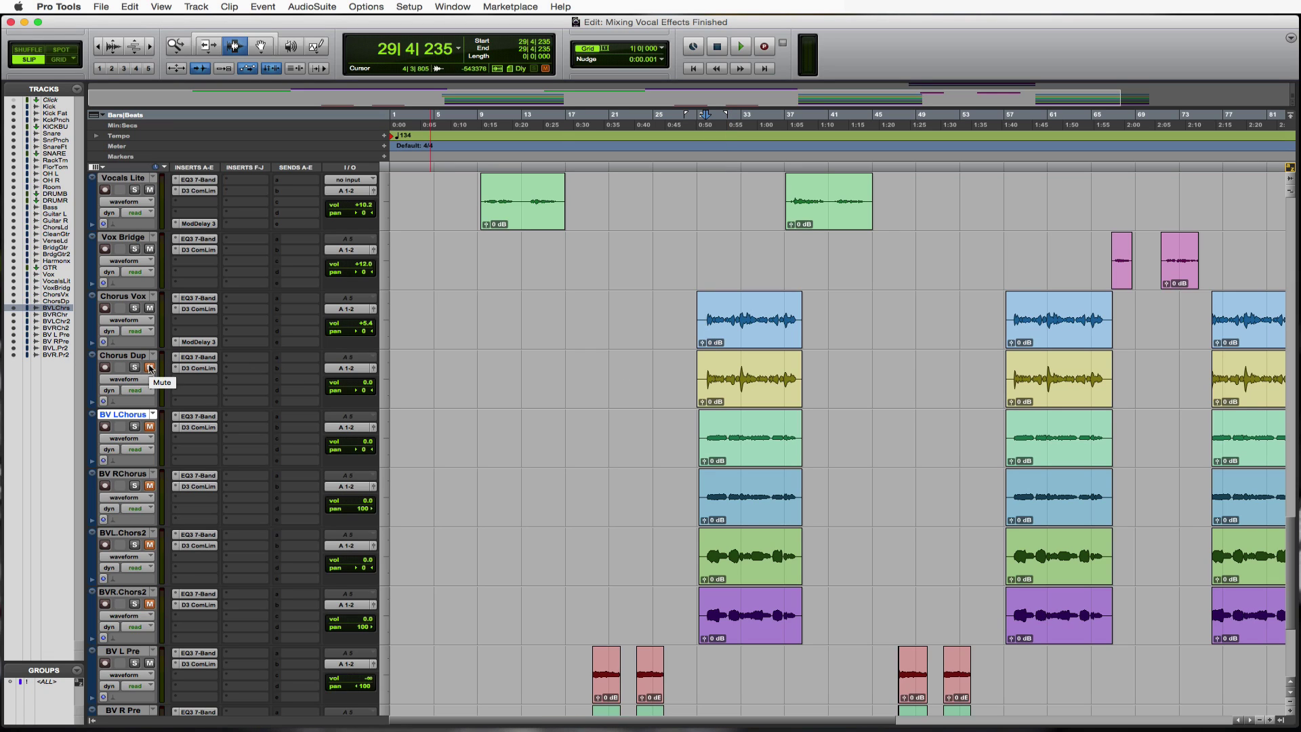
# Unmute Chorus Dup, solo BV LChorus, and copy Mod Delay III onto it at 10% mix.
pyautogui.click(150, 367)
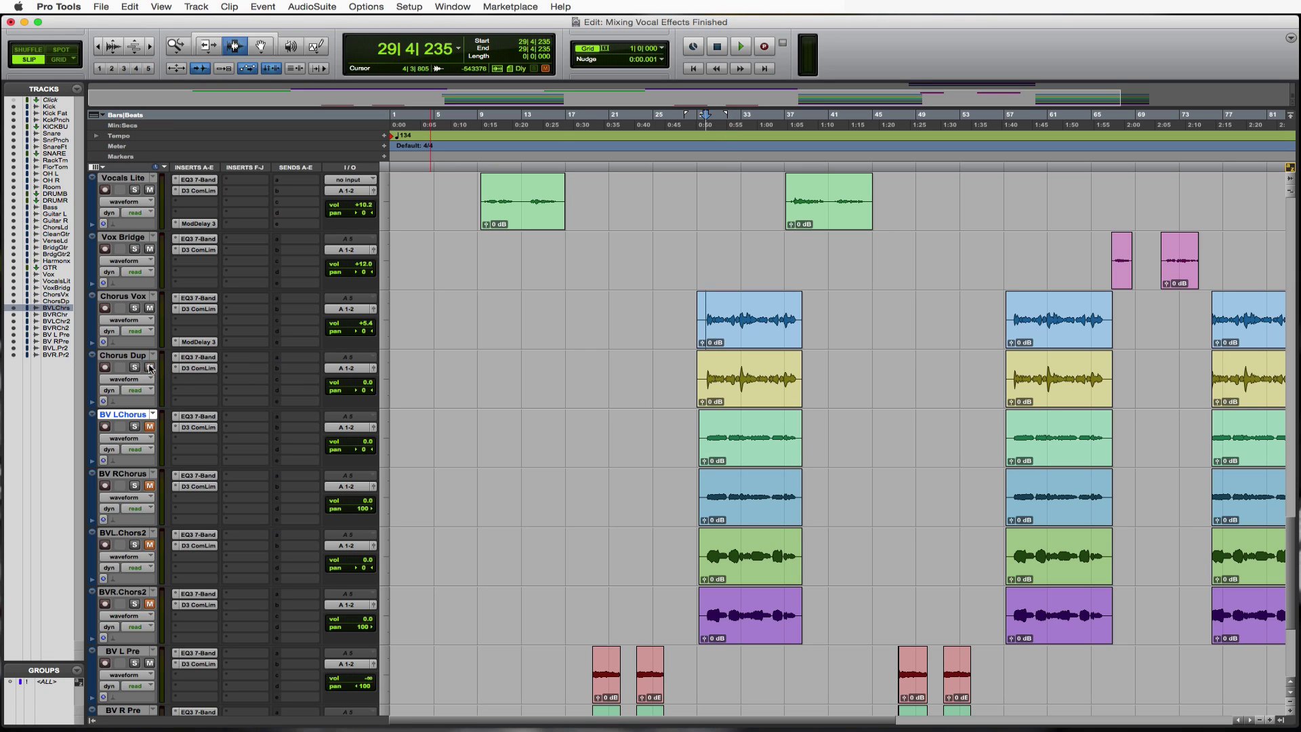
pyautogui.click(135, 427)
pyautogui.moveTo(208, 343); pyautogui.dragTo(203, 460)
pyautogui.click(196, 460)
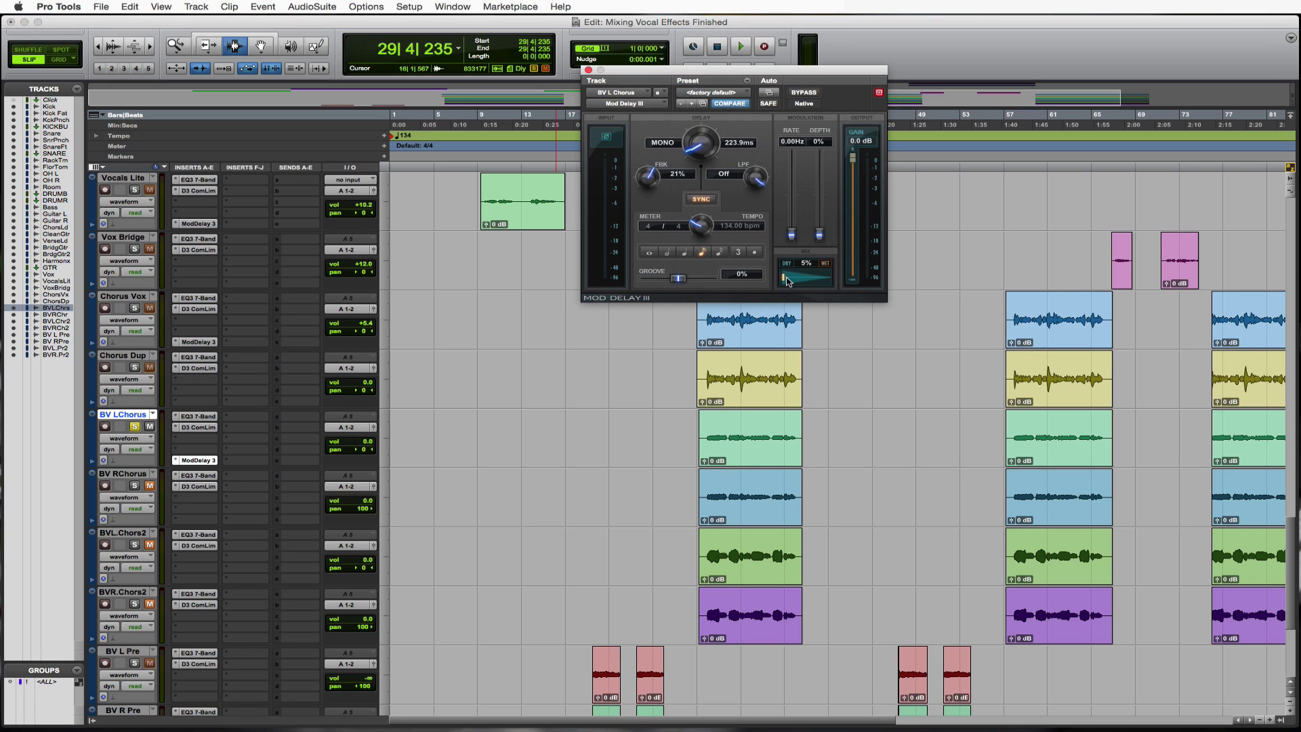
pyautogui.moveTo(785, 278); pyautogui.dragTo(789, 279)
# Audition from 29|4|710, raise the BV LChorus mix to 16%, and copy it to BV RChorus.
pyautogui.click(704, 440)
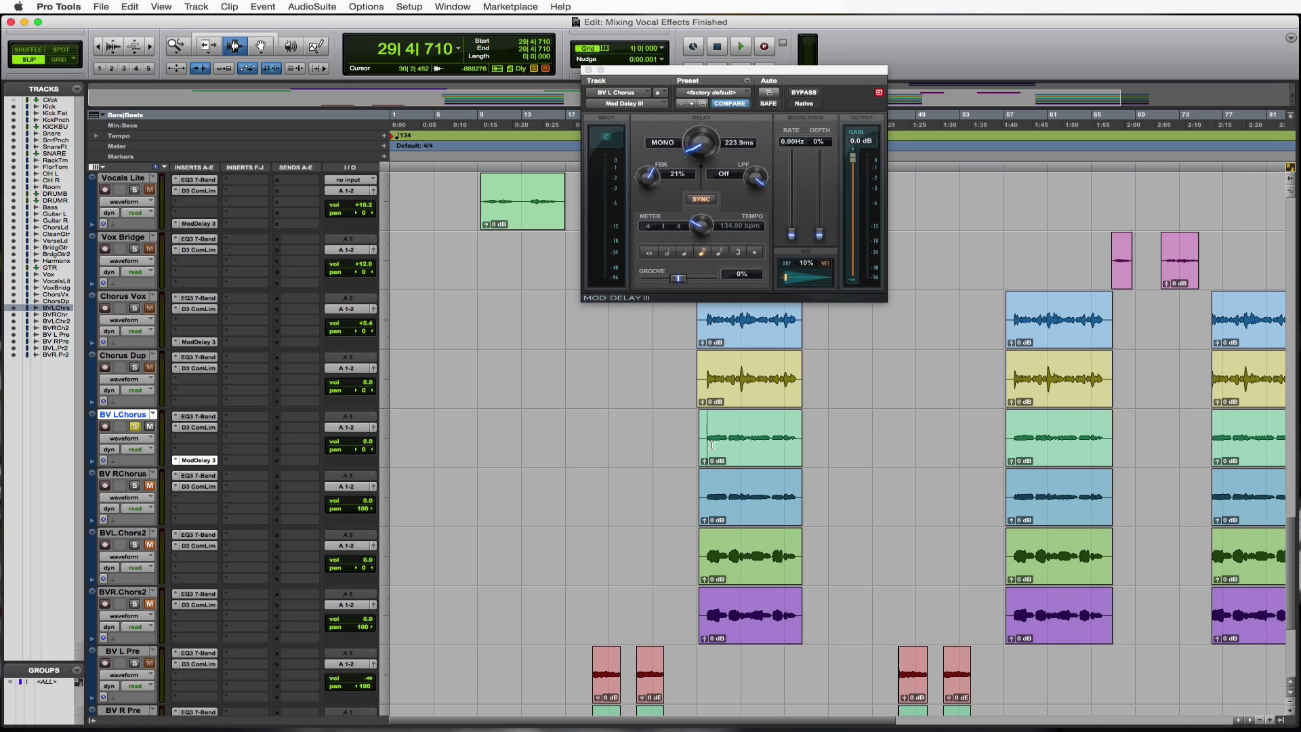
pyautogui.press('space')
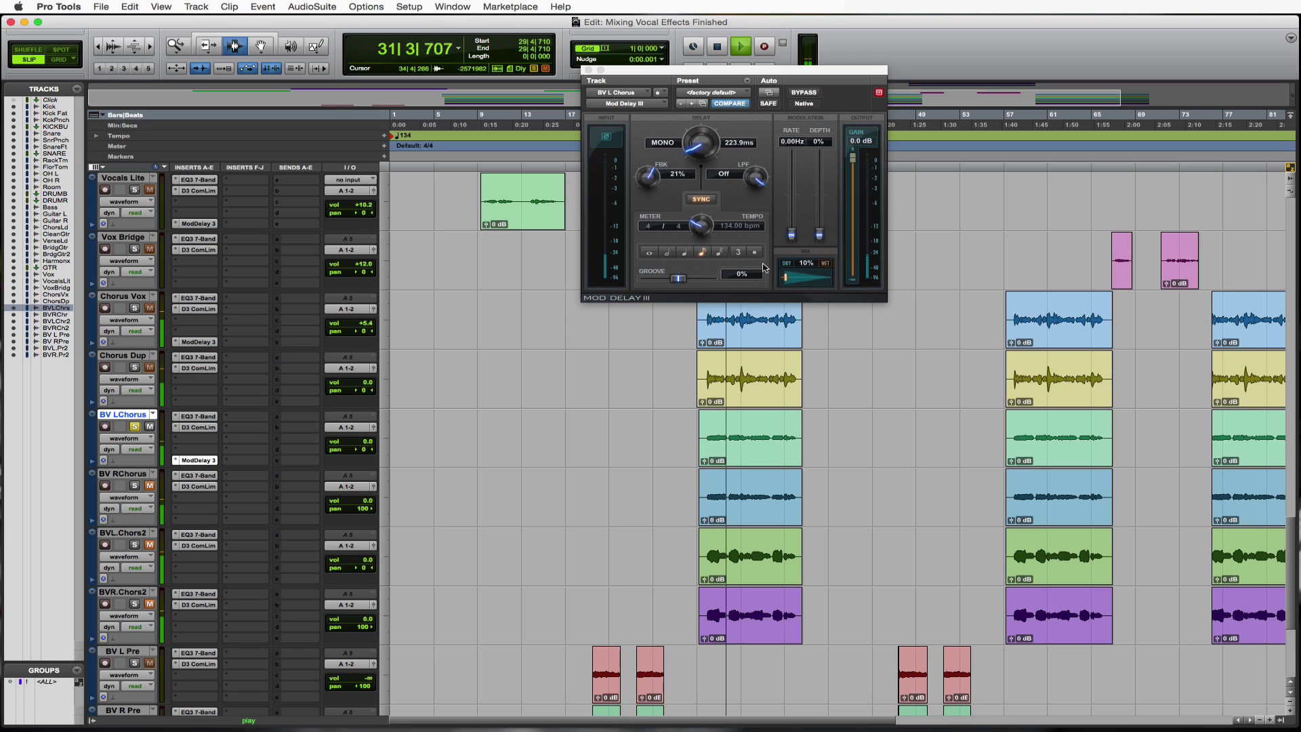
pyautogui.moveTo(786, 279); pyautogui.dragTo(790, 280)
pyautogui.press('space')
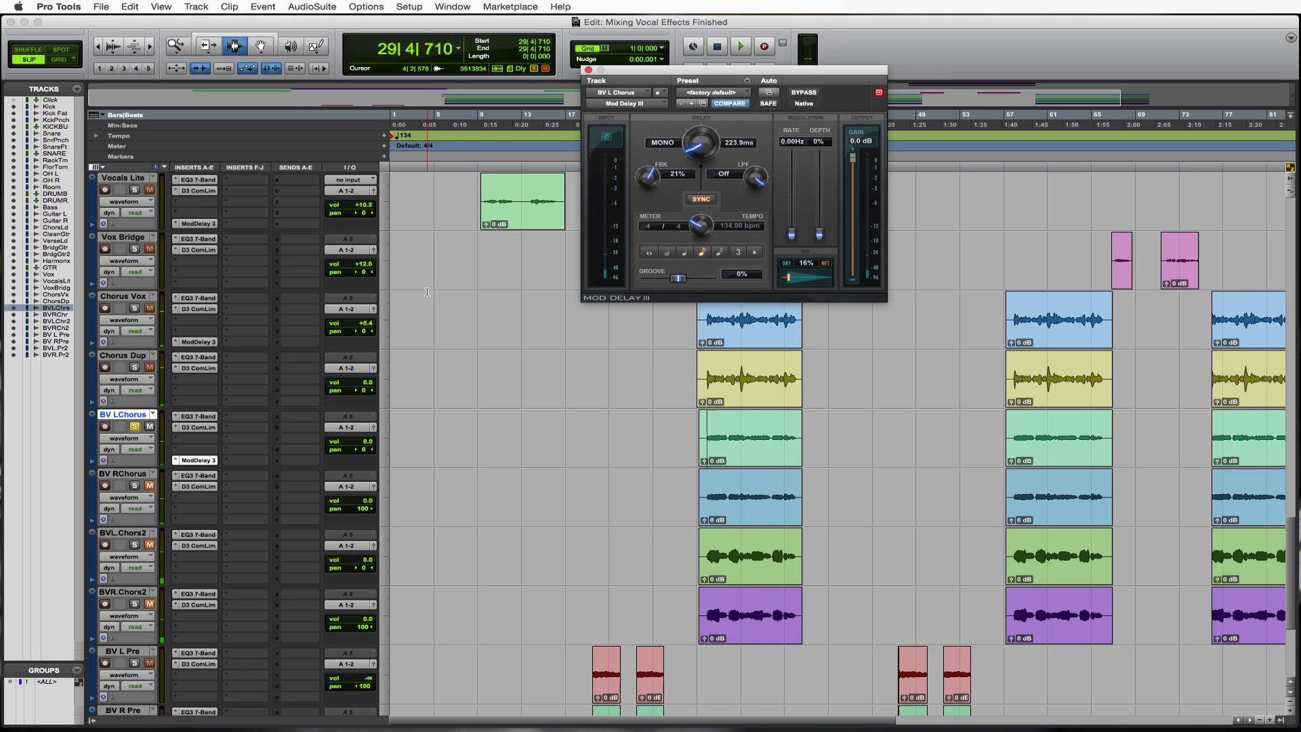
pyautogui.moveTo(209, 462); pyautogui.dragTo(207, 640)
# Copy Mod Delay III onto the four pre-chorus backing vocals and unsolo BV LChorus.
pyautogui.scroll(-3, 208, 640)
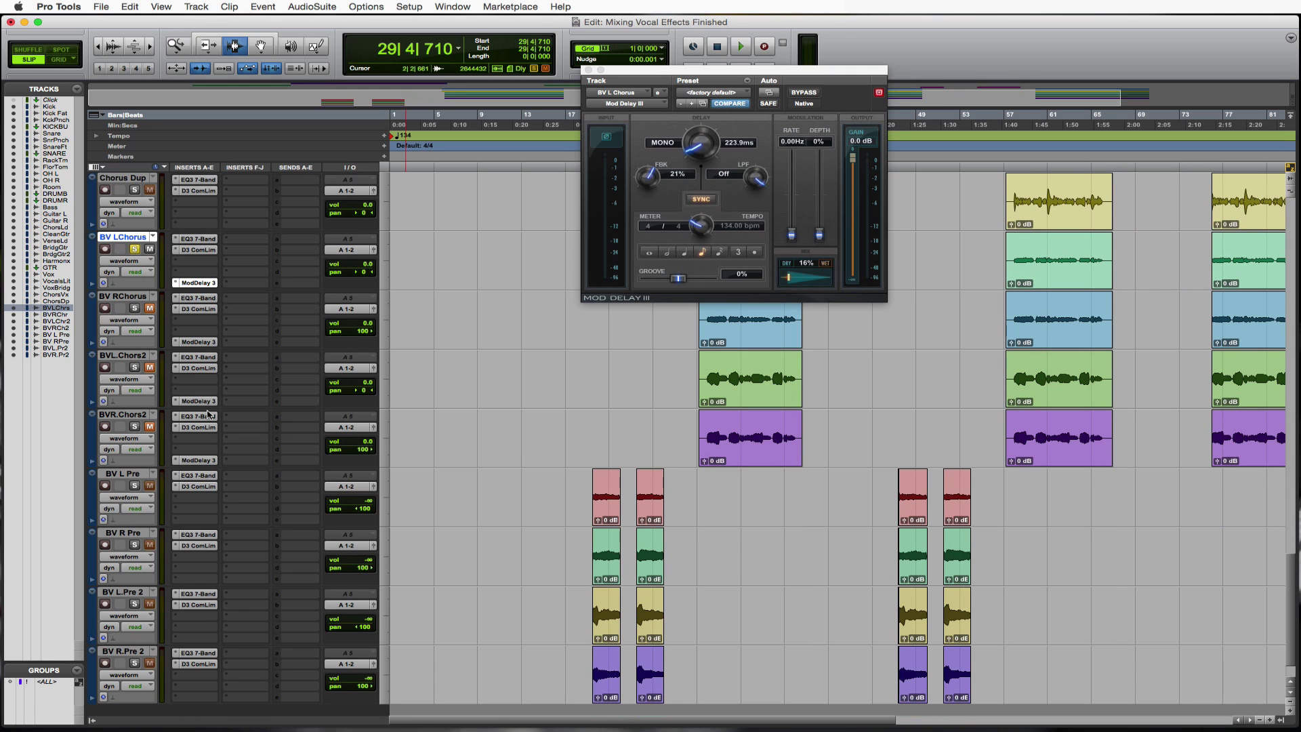
pyautogui.moveTo(200, 464); pyautogui.dragTo(197, 699)
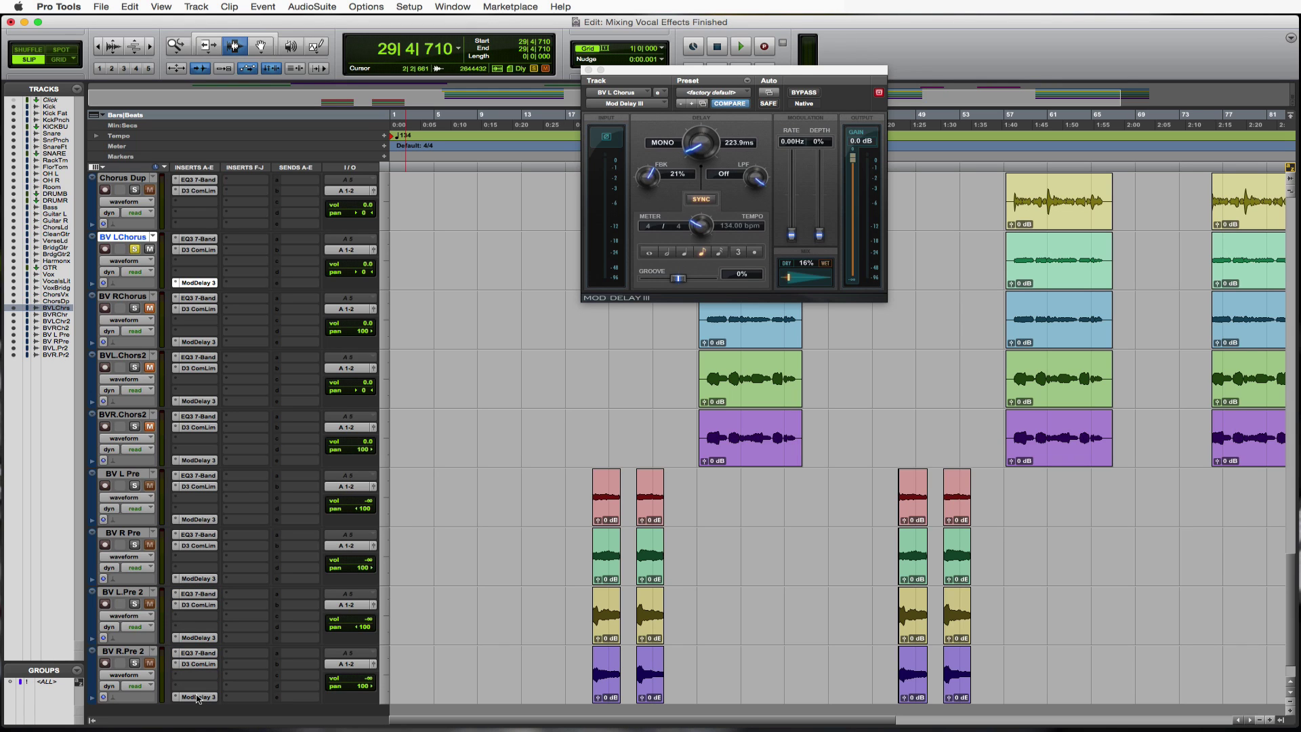
pyautogui.scroll(5, 197, 700)
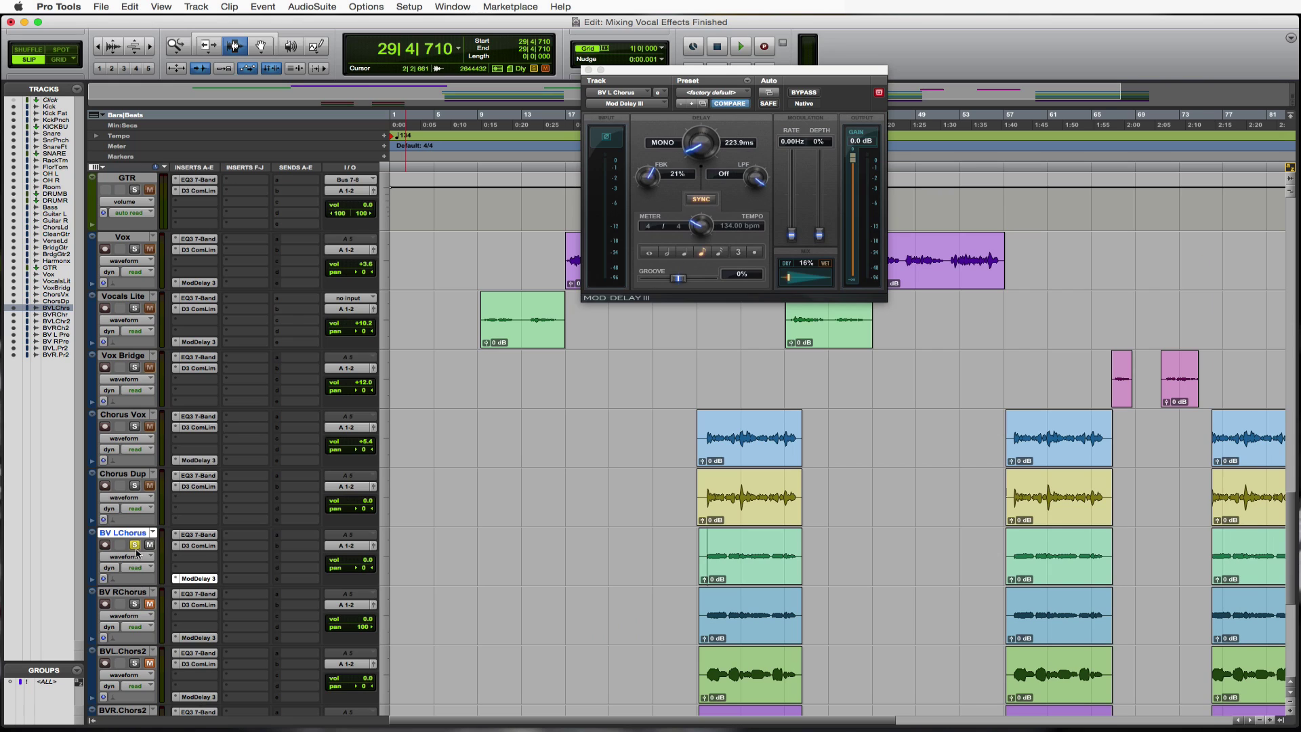
pyautogui.click(135, 541)
# Play the bridge from 66|2|388 and select the Vox Bridge track.
pyautogui.click(134, 366)
pyautogui.click(1107, 380)
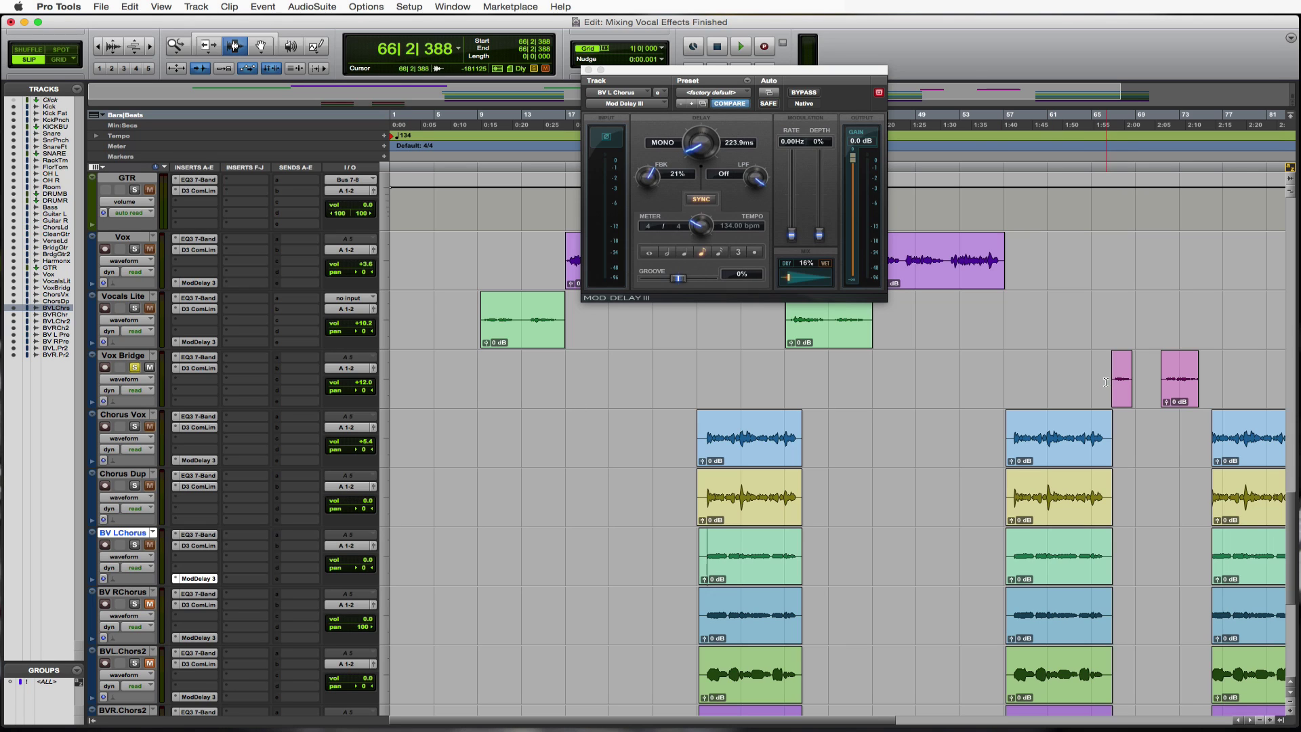
pyautogui.click(134, 367)
pyautogui.press('space')
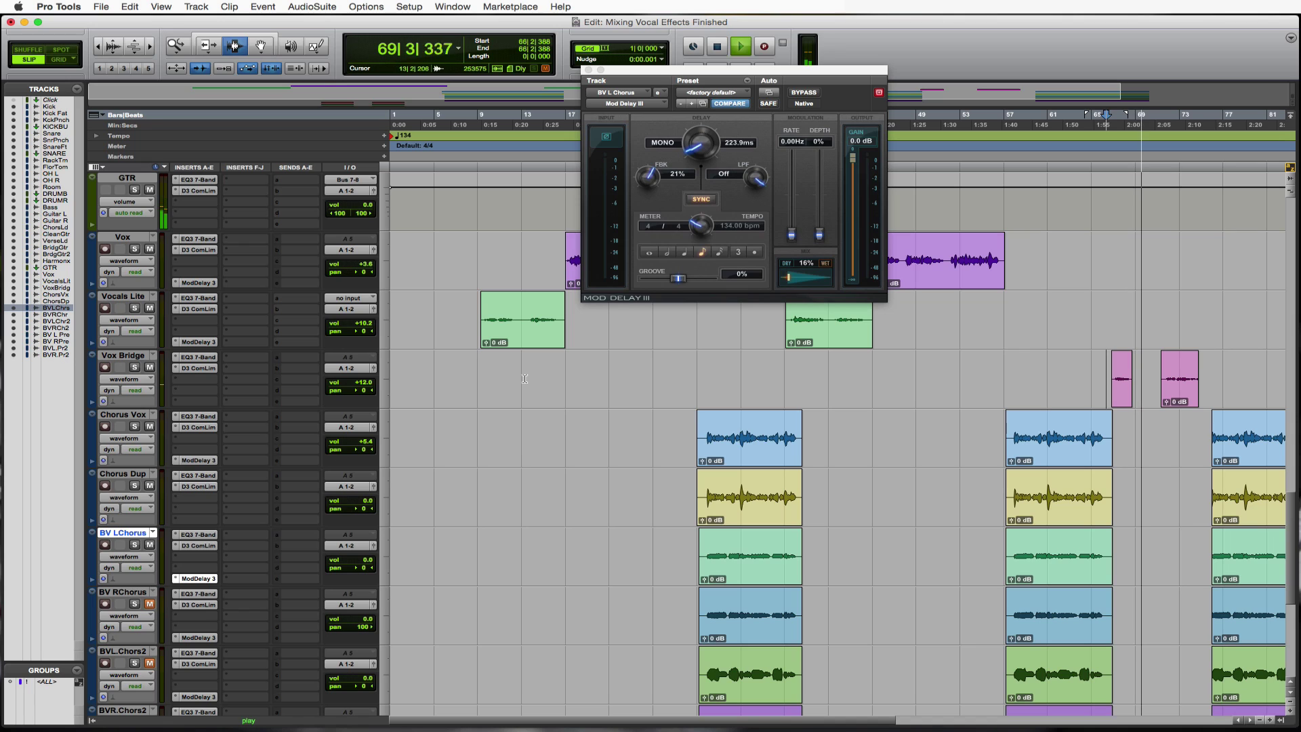
pyautogui.press('space')
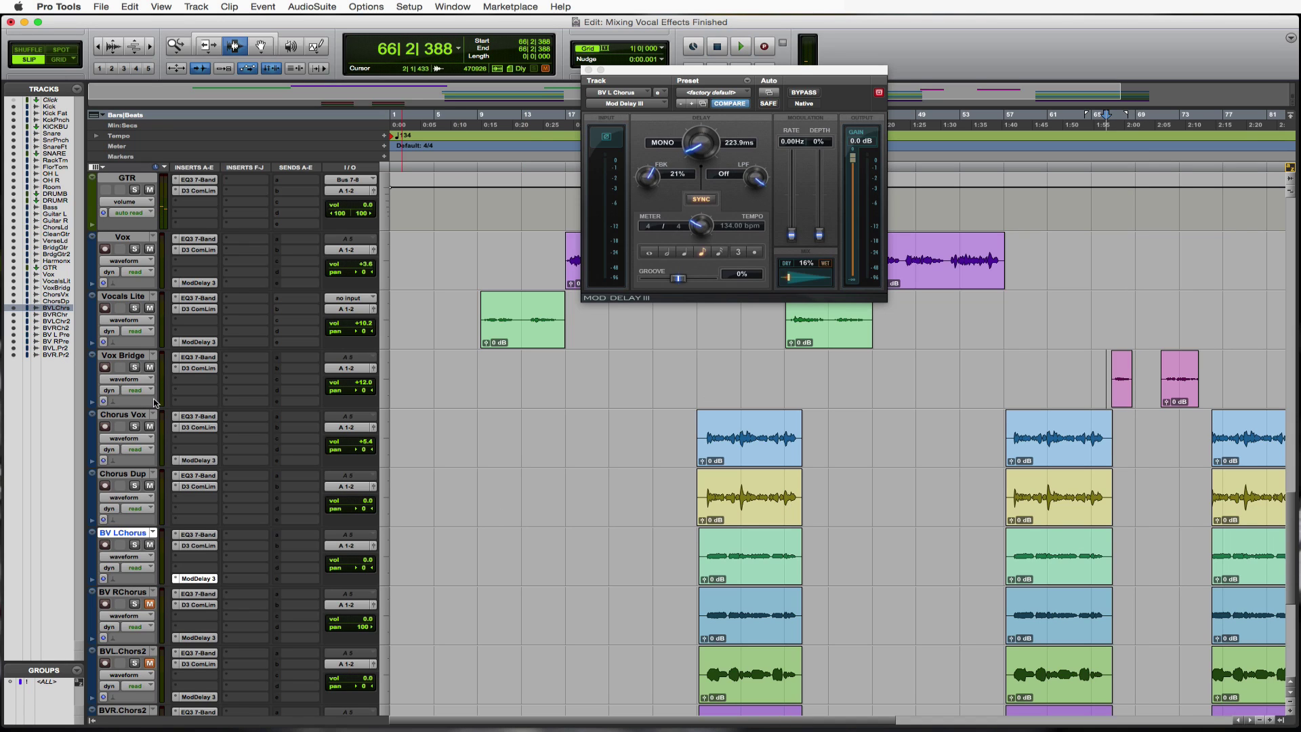
pyautogui.click(133, 356)
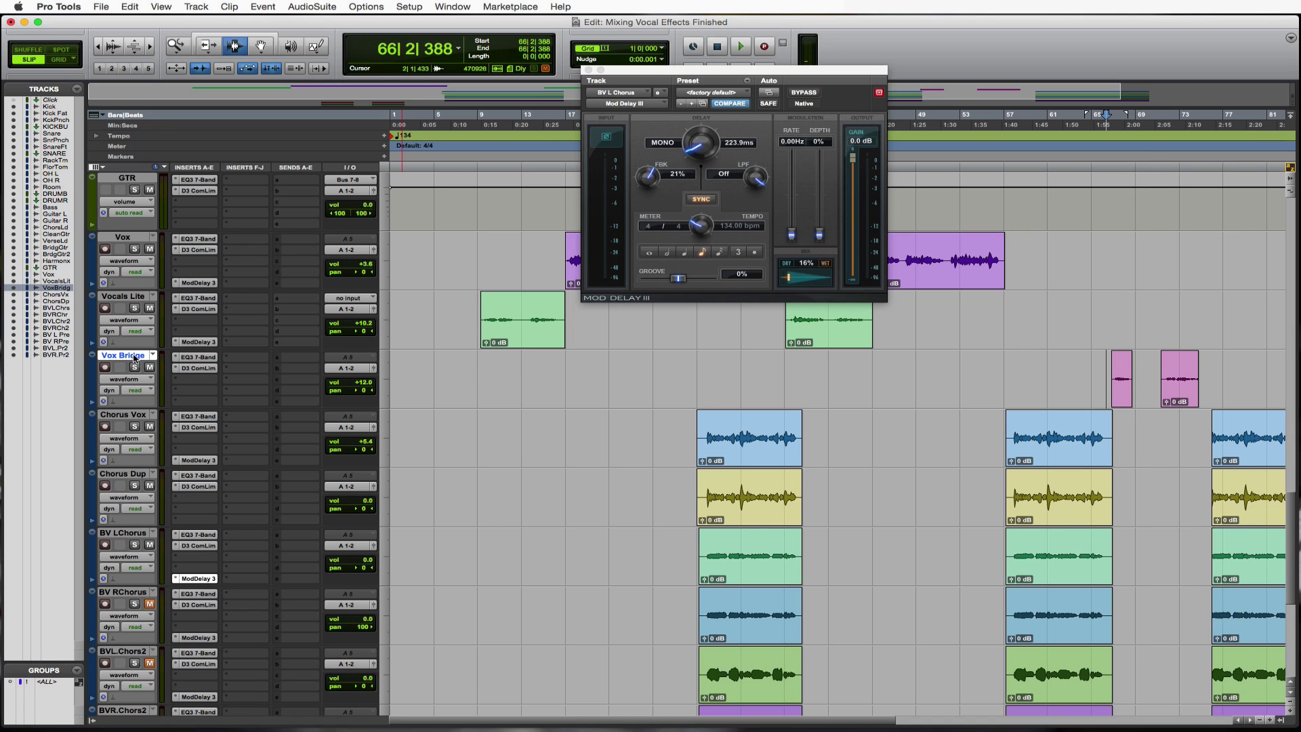
# Duplicate Vox Bridge as VxBrdg.dp1 without inserts and close the Mod Delay III window.
pyautogui.rightClick(134, 360)
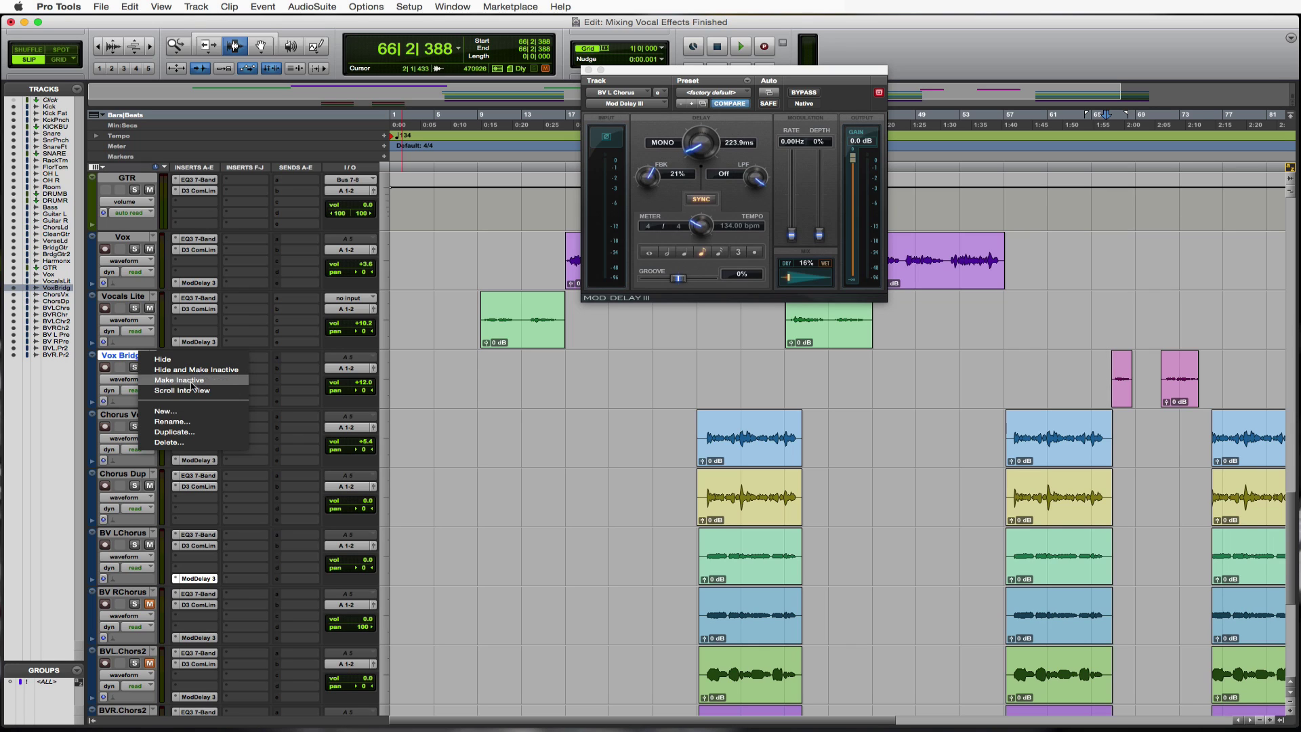
pyautogui.click(212, 434)
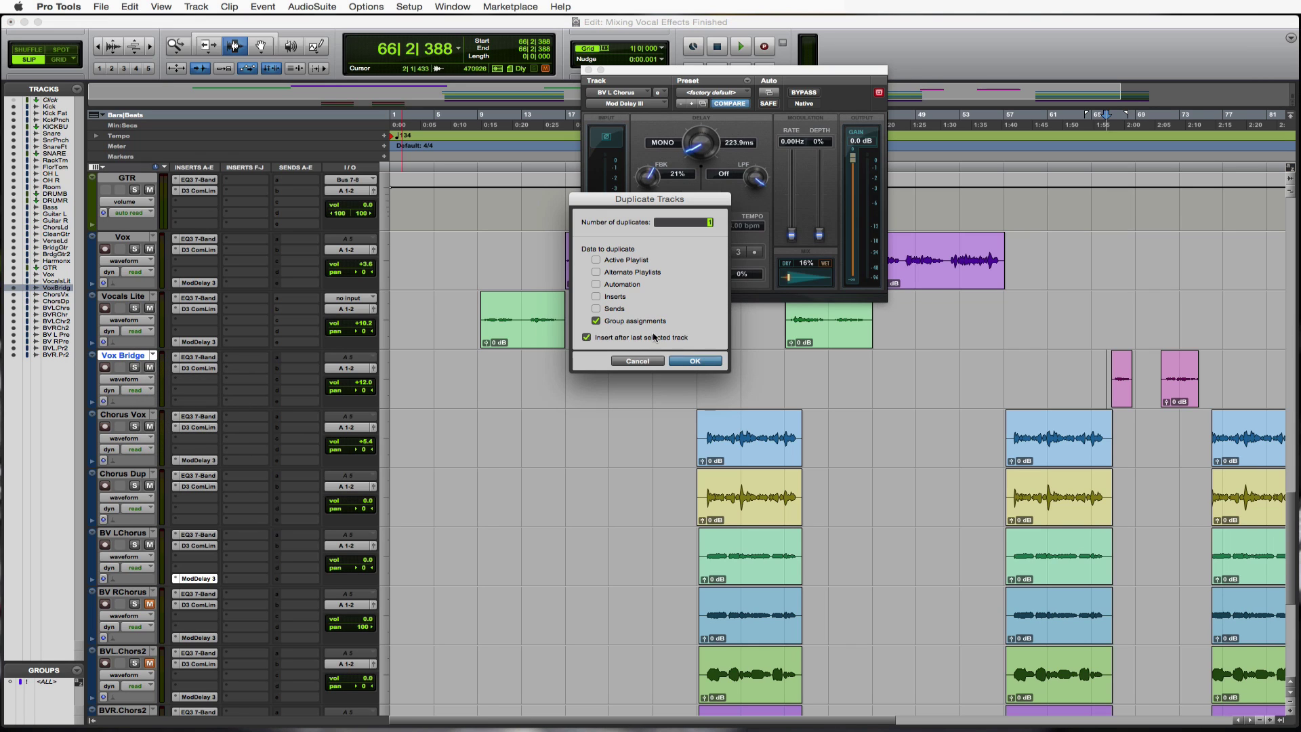
pyautogui.press('Return')
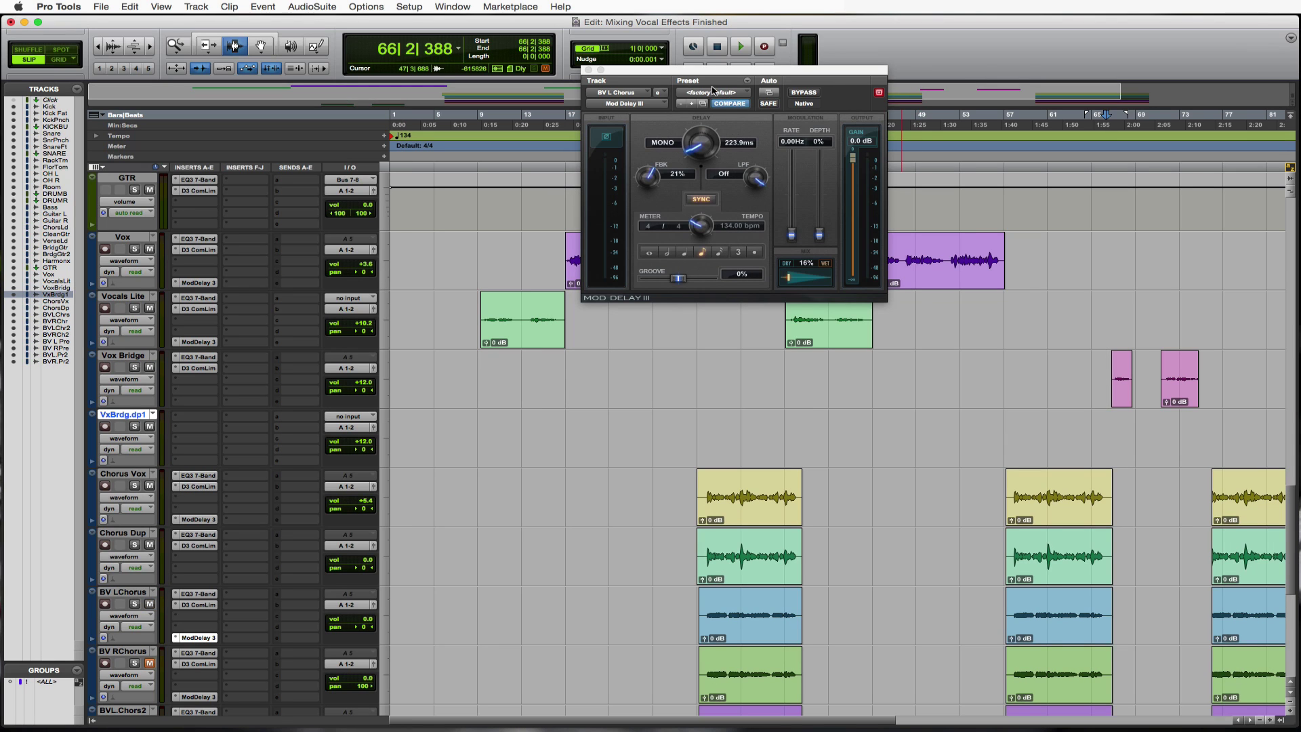
pyautogui.click(588, 69)
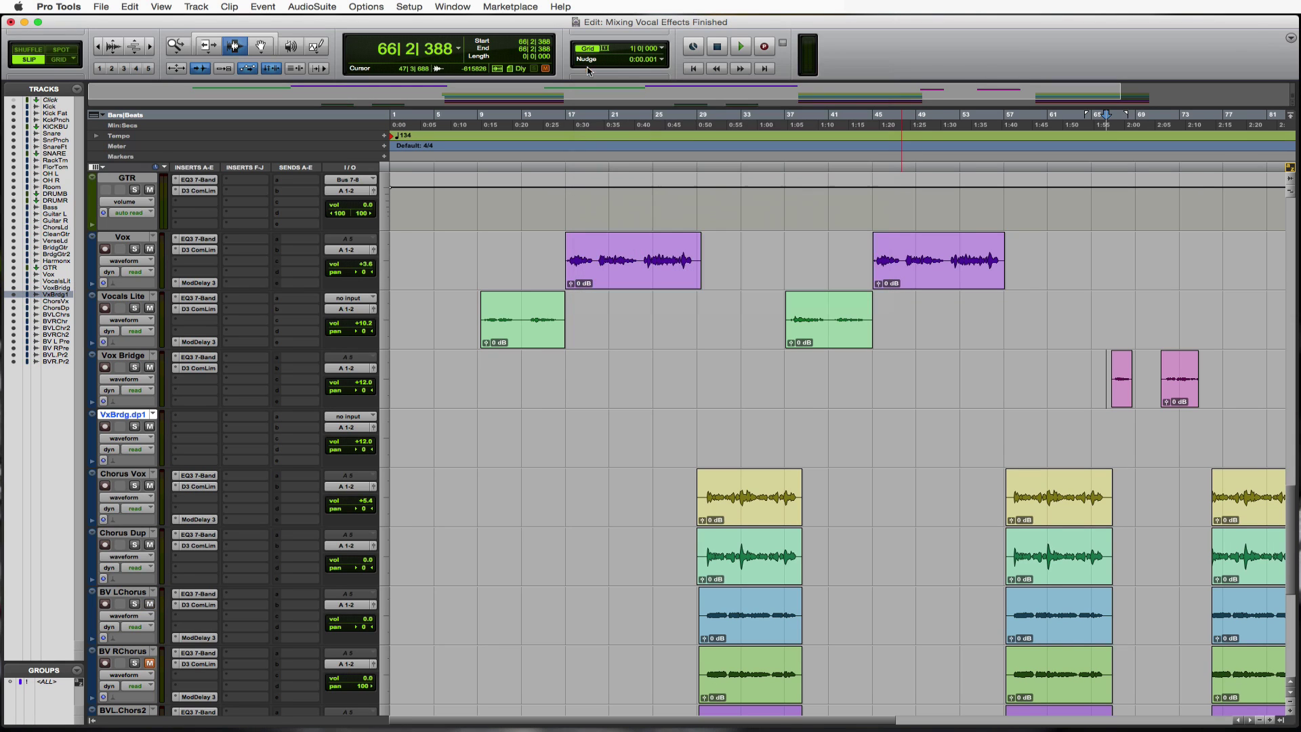
# Switch to Grid mode with a 1/4-note grid and zoom into the Vox Bridge clip near bar 67.
pyautogui.click(664, 52)
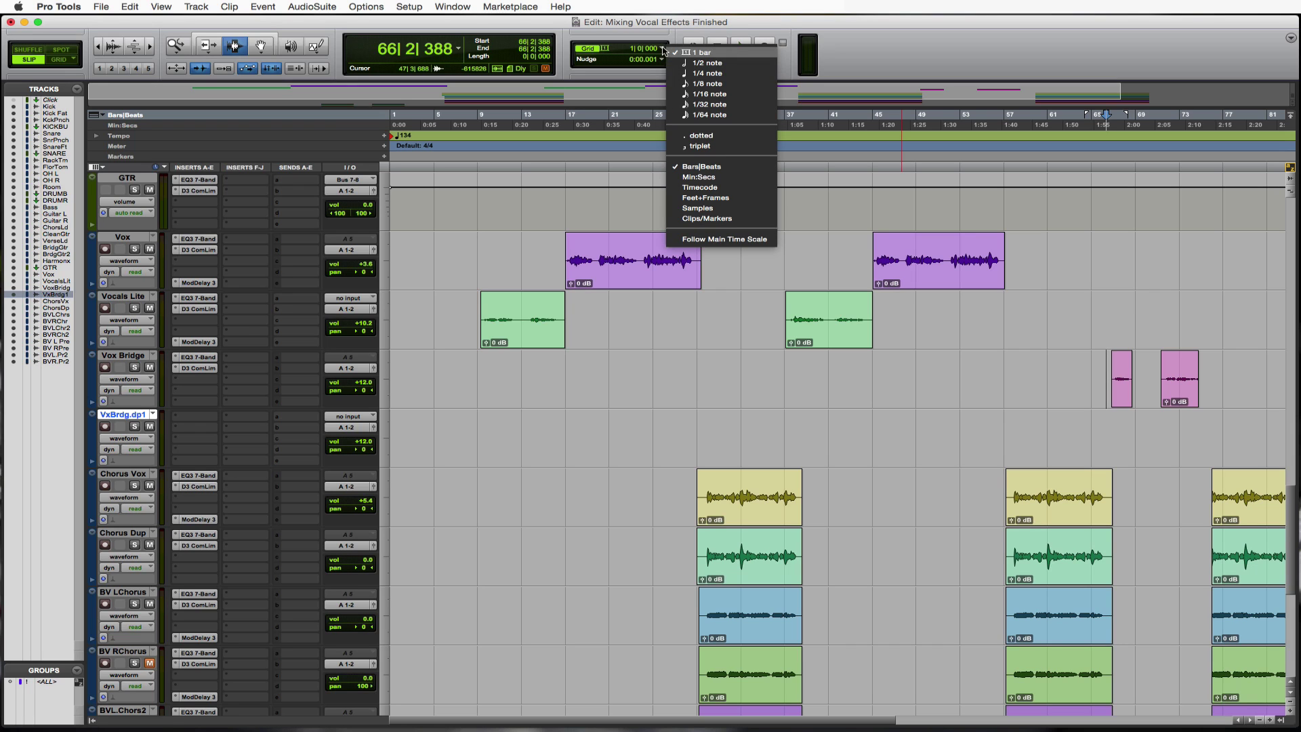
pyautogui.click(709, 73)
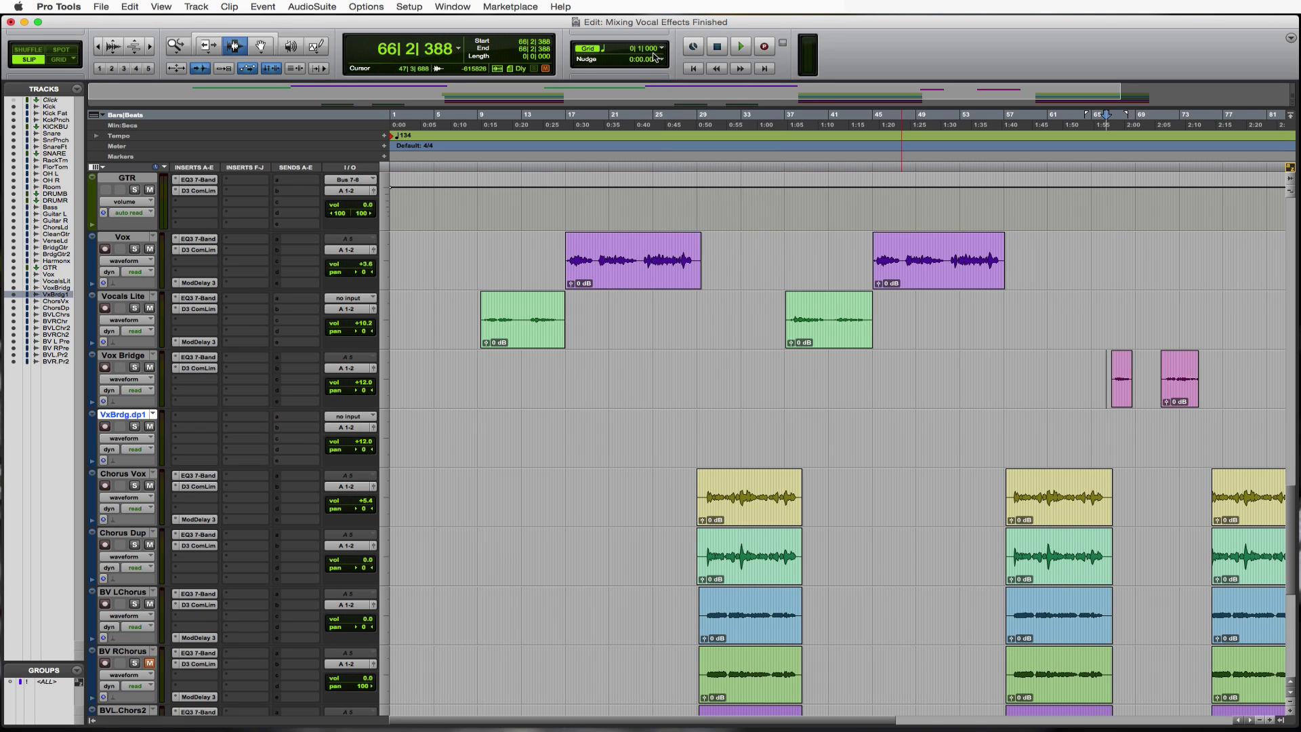
pyautogui.click(60, 60)
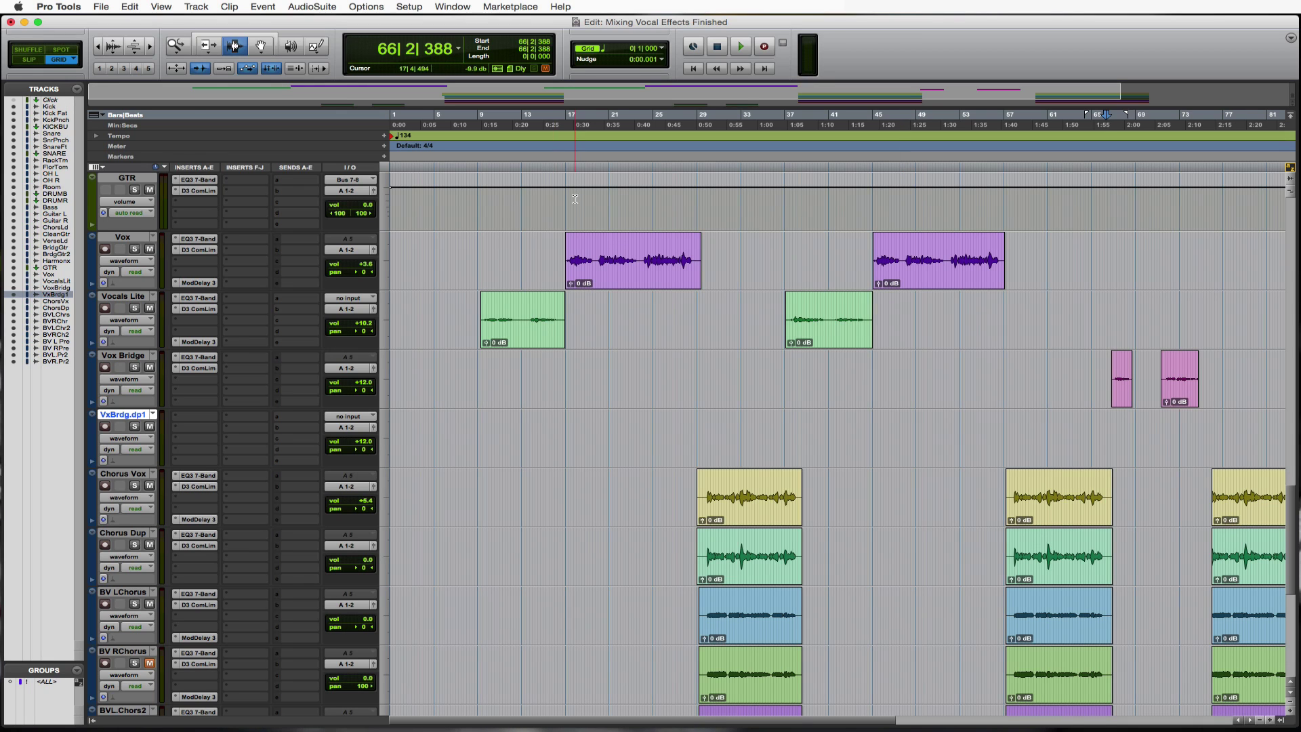
pyautogui.click(1120, 394)
pyautogui.press('super+bracketright')
pyautogui.press('super+bracketright')
pyautogui.press('super+bracketright')
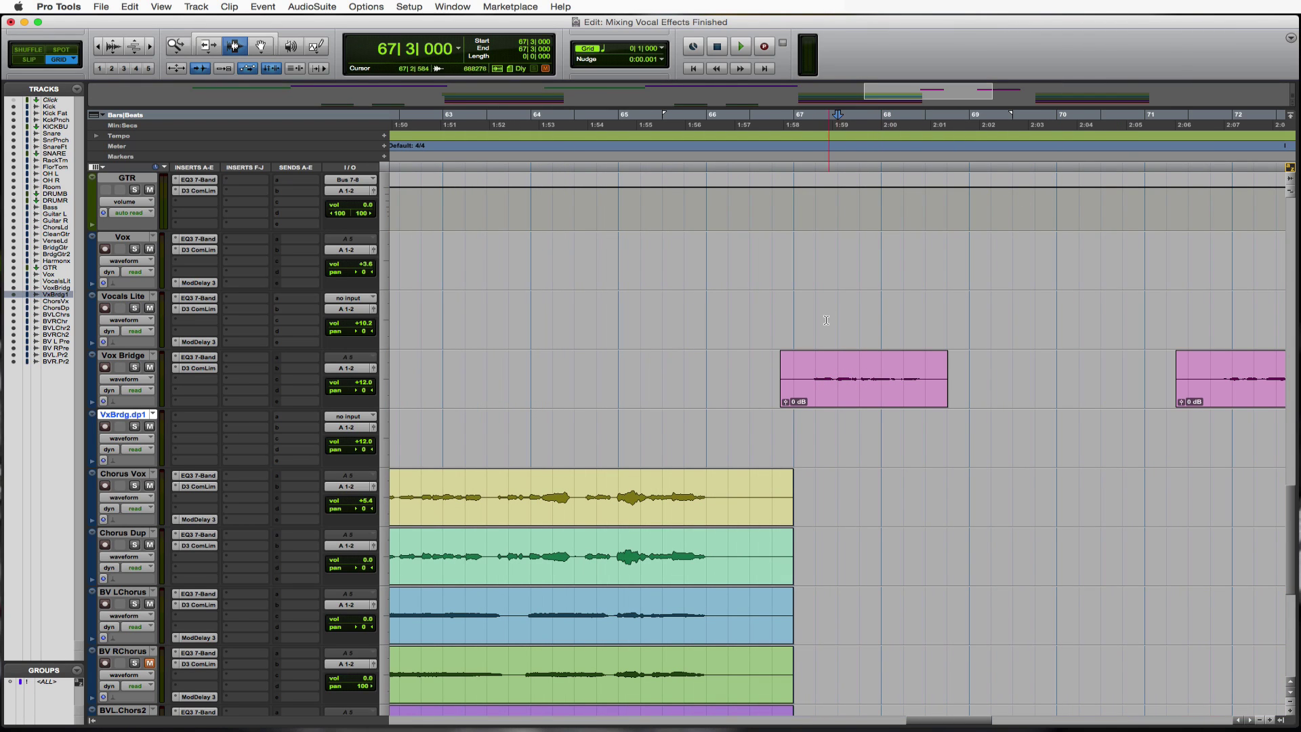
# Audition Vox Bridge from bar 67, then paste its bars 67–69 onto VxBrdg.dp1 at bar 68.
pyautogui.click(786, 369)
pyautogui.press('space')
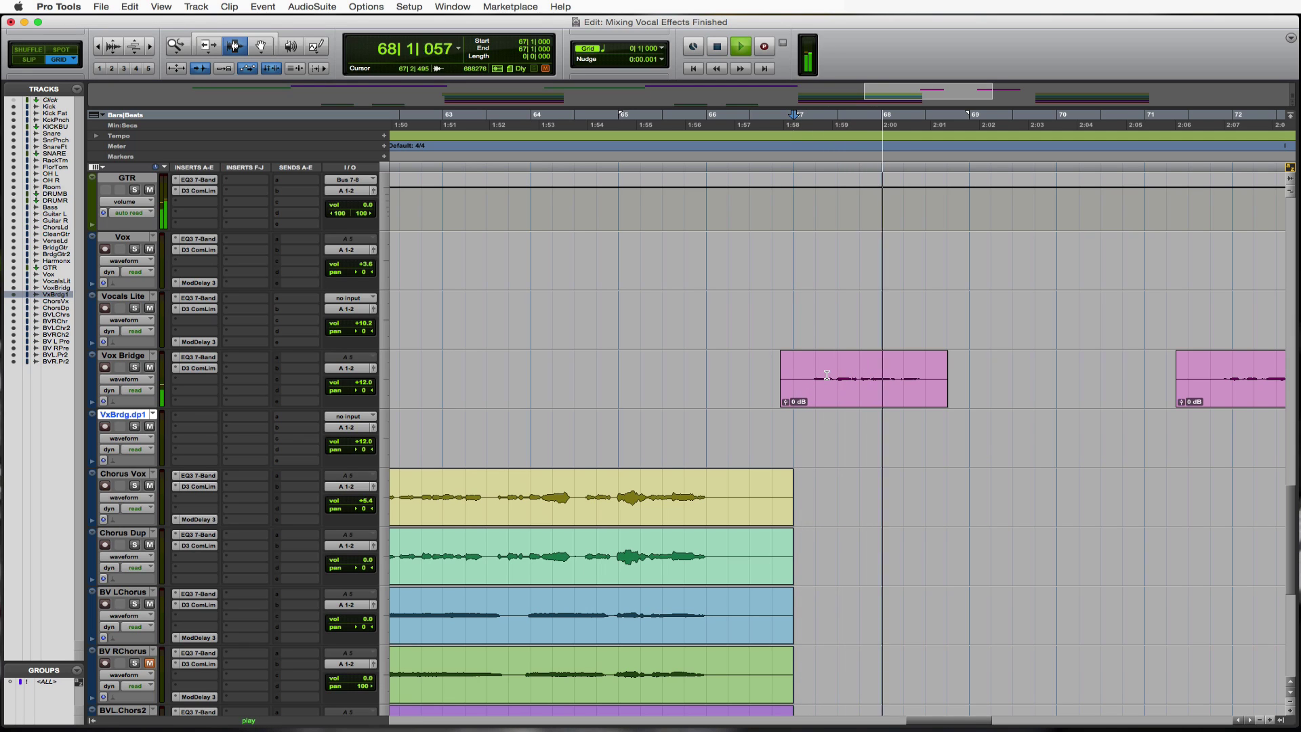
pyautogui.press('space')
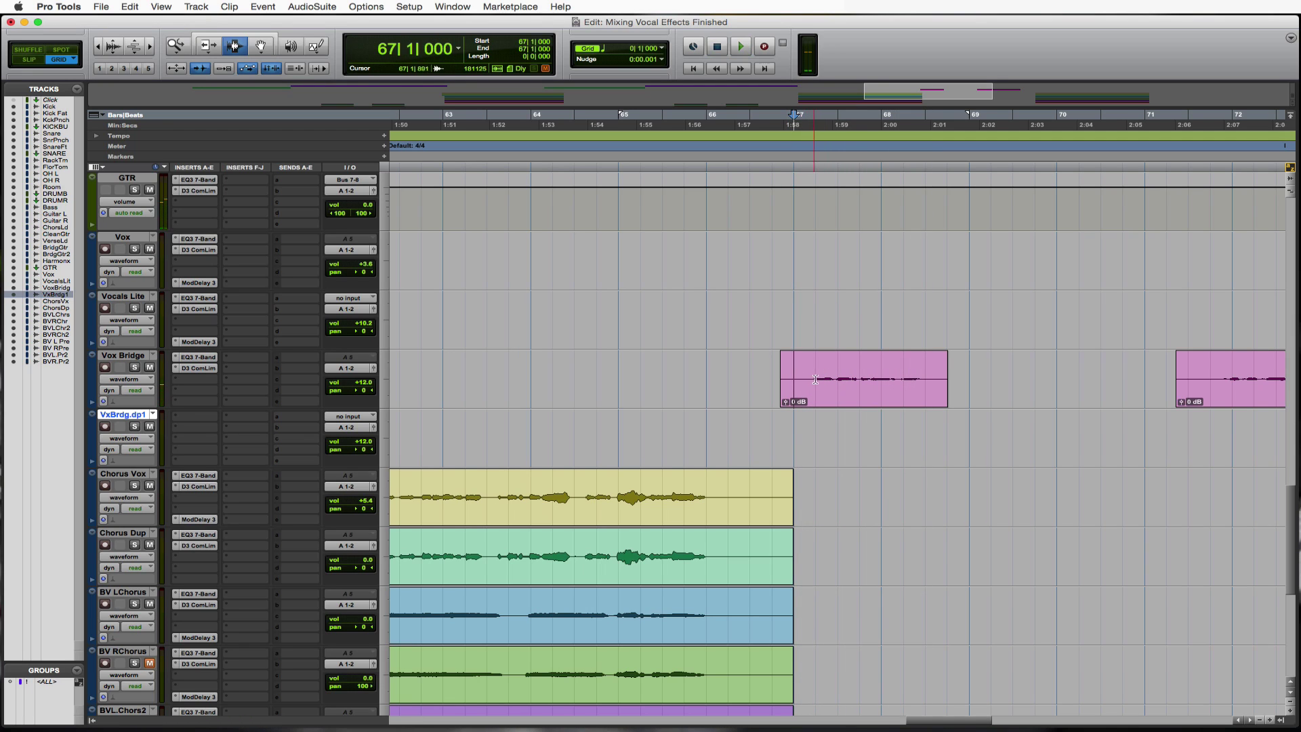
pyautogui.moveTo(794, 381); pyautogui.dragTo(975, 391)
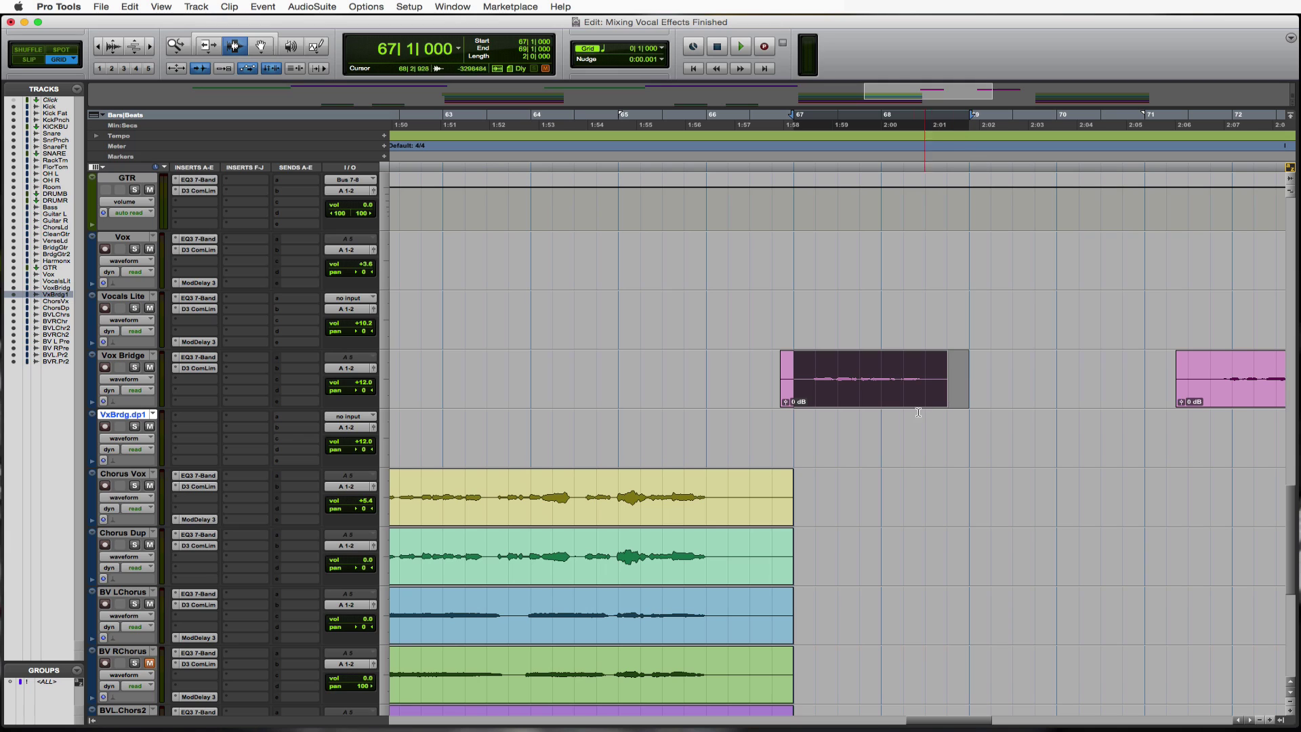
pyautogui.click(883, 439)
pyautogui.press('super+v')
# Play both bridge tracks together from bar 67 to check the copy.
pyautogui.click(792, 420)
pyautogui.press('space')
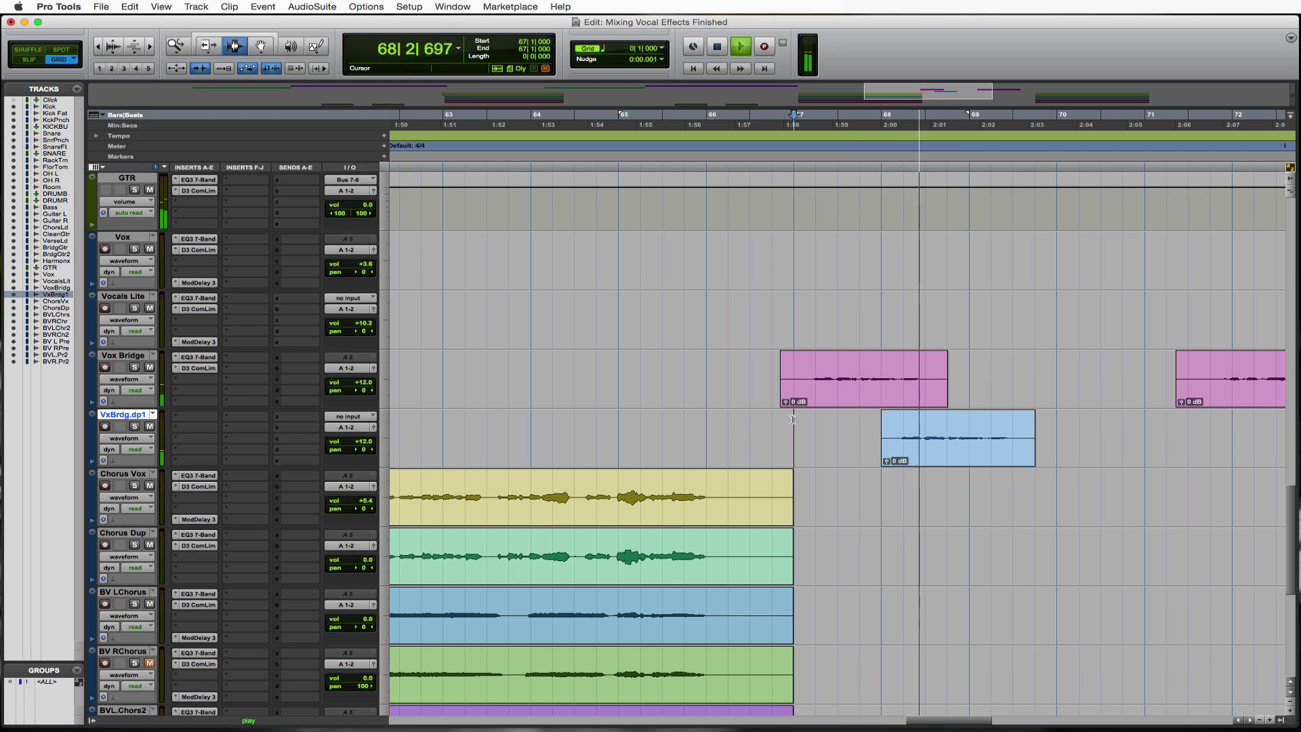
pyautogui.press('space')
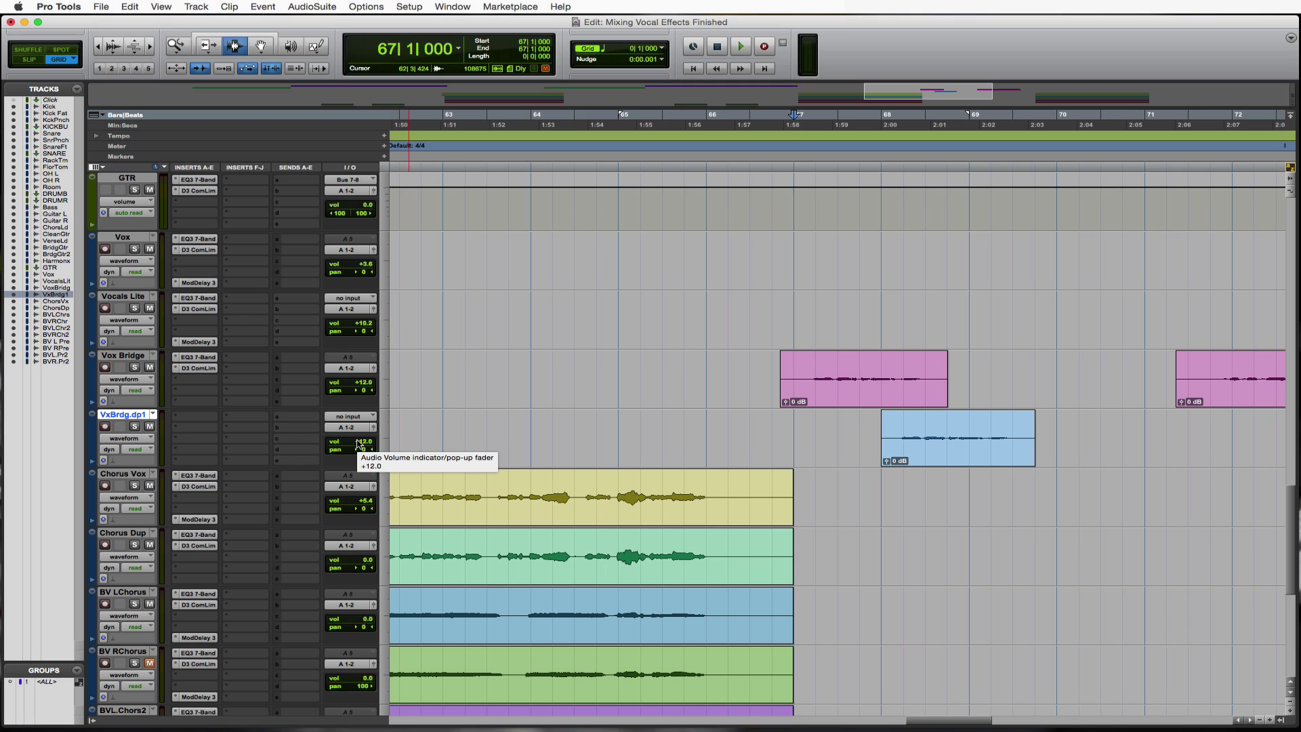
# Add an EQ3 7-Band to VxBrdg.dp1 with a 12 dB/oct high-pass raised to 344.4 Hz.
pyautogui.click(182, 418)
pyautogui.moveTo(241, 441)
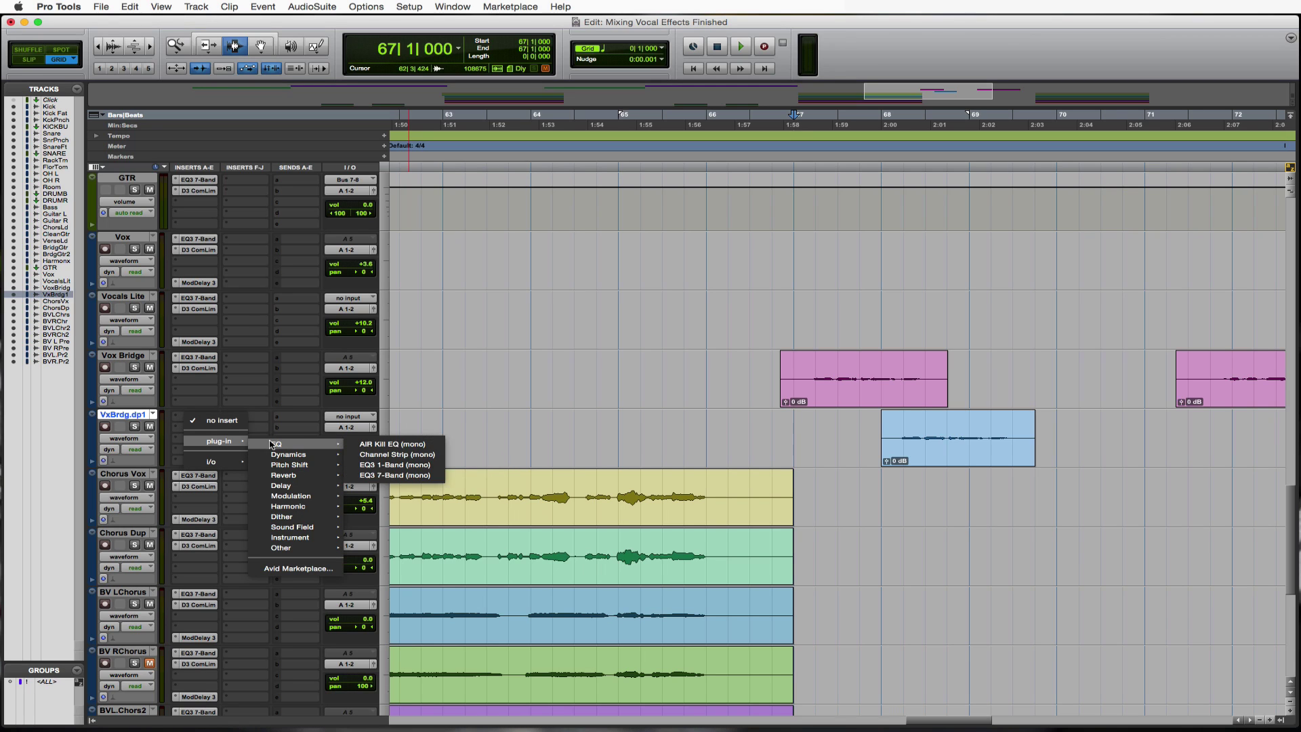
pyautogui.click(383, 468)
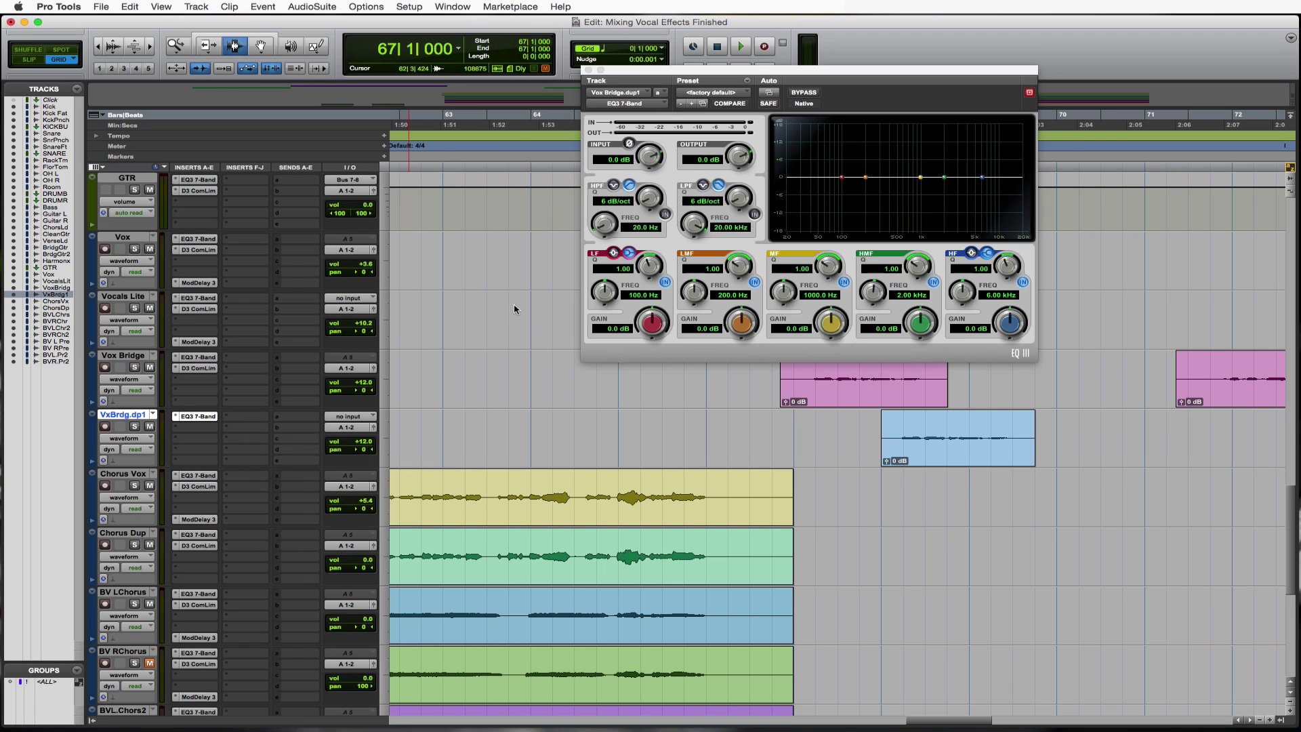
pyautogui.click(665, 214)
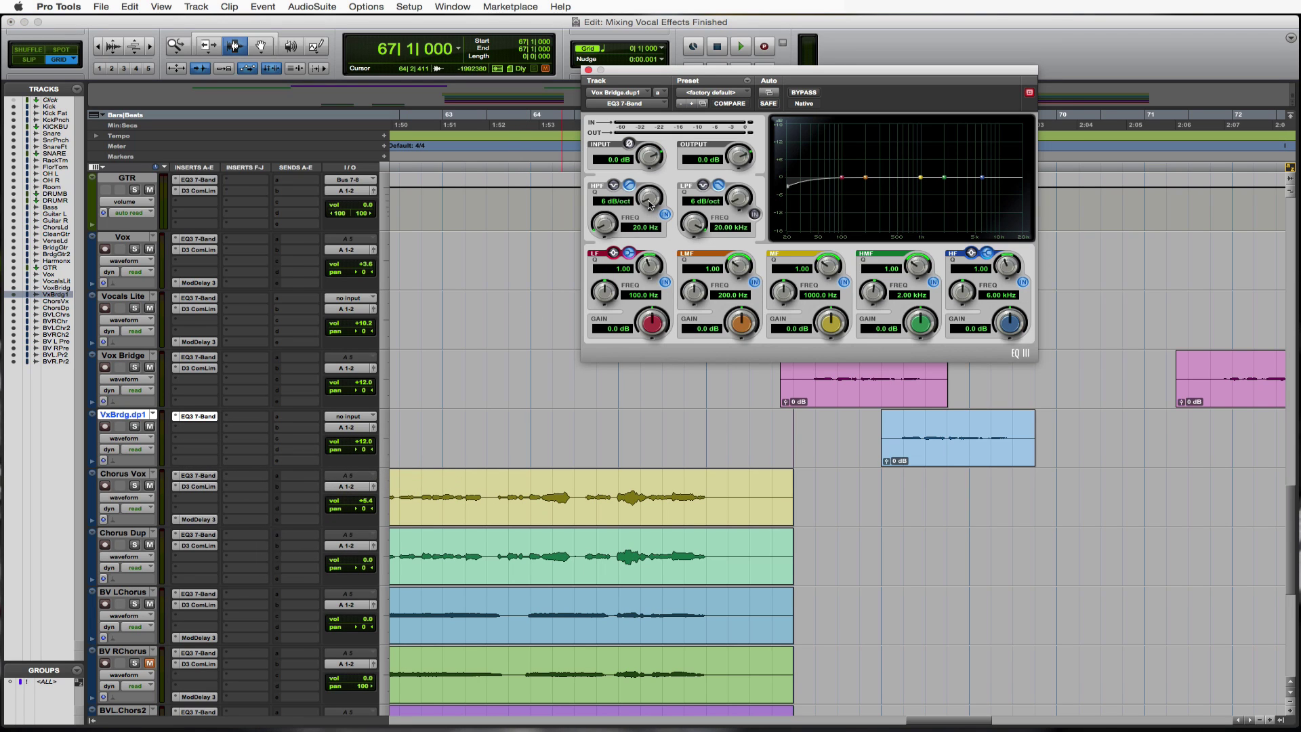
pyautogui.moveTo(651, 198); pyautogui.dragTo(648, 187)
pyautogui.moveTo(603, 225); pyautogui.dragTo(629, 173)
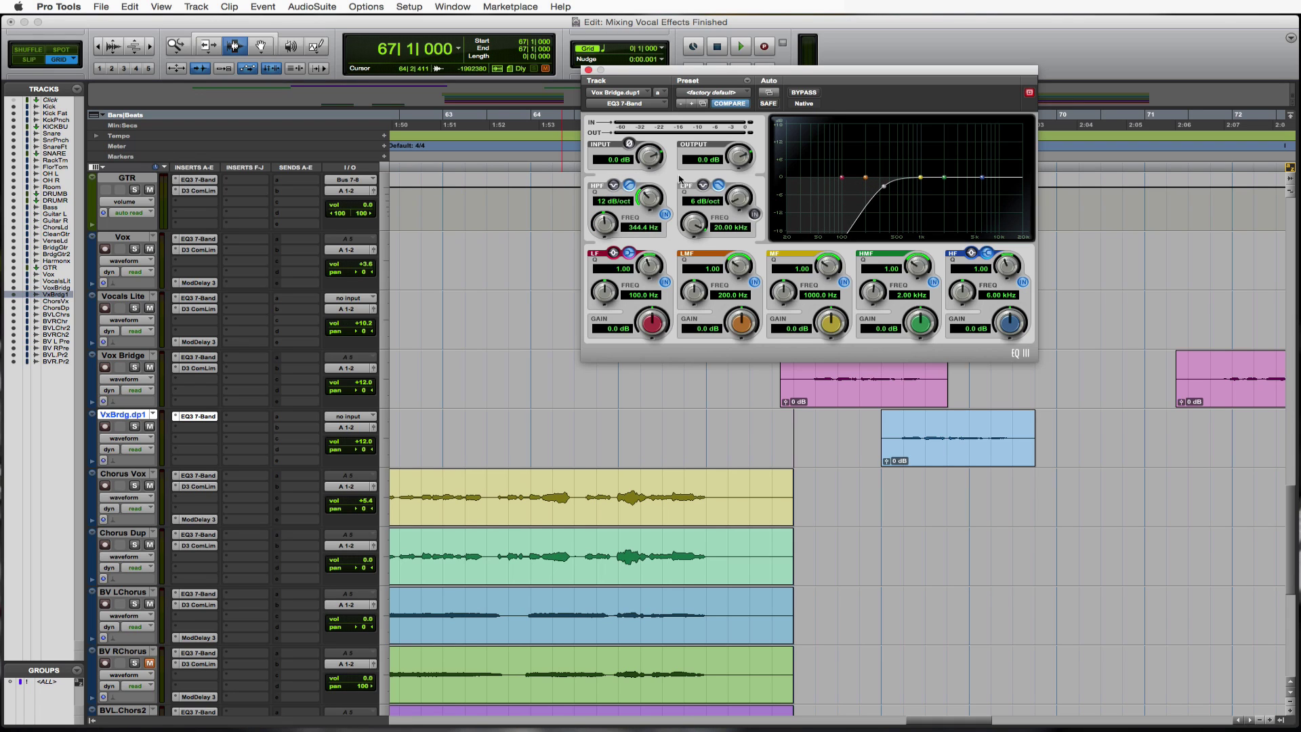
# Add a 12 dB/oct low-pass at 1.78 kHz and a 2 dB boost at 1.12 kHz, then solo VxBrdg.dp1.
pyautogui.click(755, 214)
pyautogui.moveTo(743, 207); pyautogui.dragTo(744, 176)
pyautogui.moveTo(697, 225); pyautogui.dragTo(692, 263)
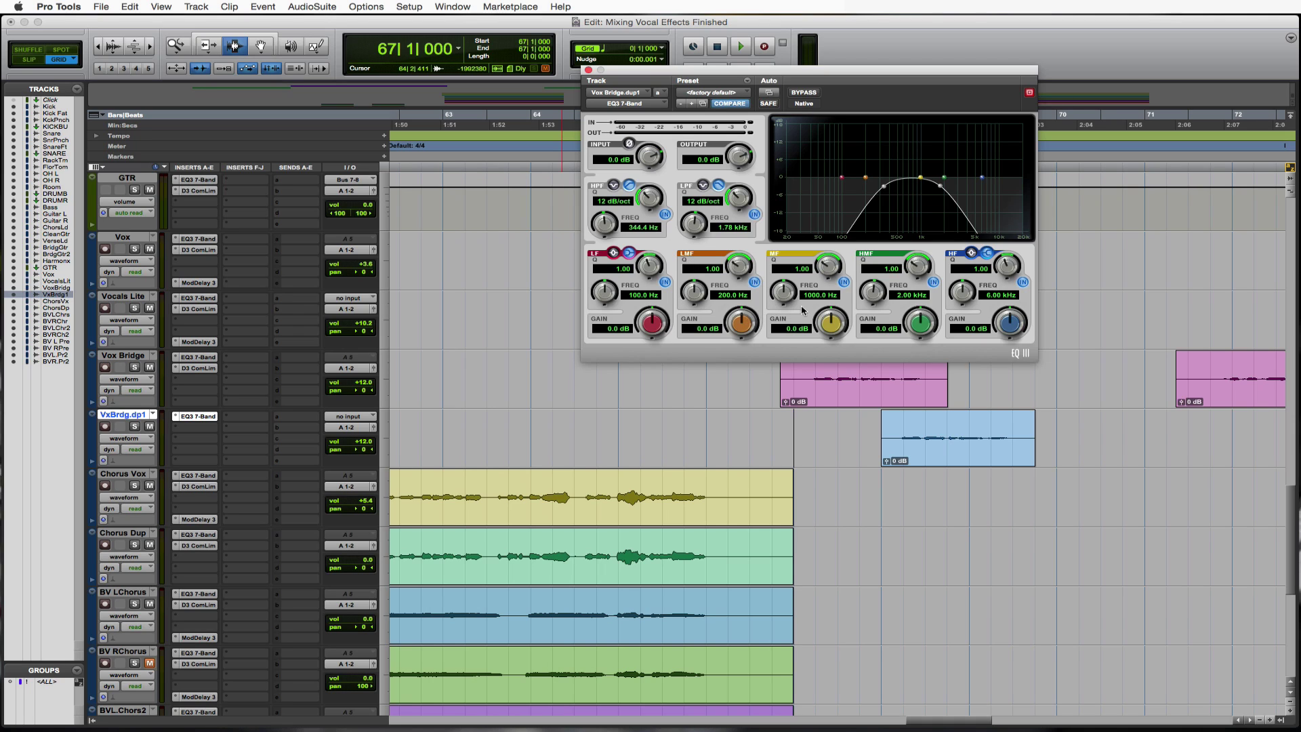
pyautogui.moveTo(833, 322); pyautogui.dragTo(789, 291)
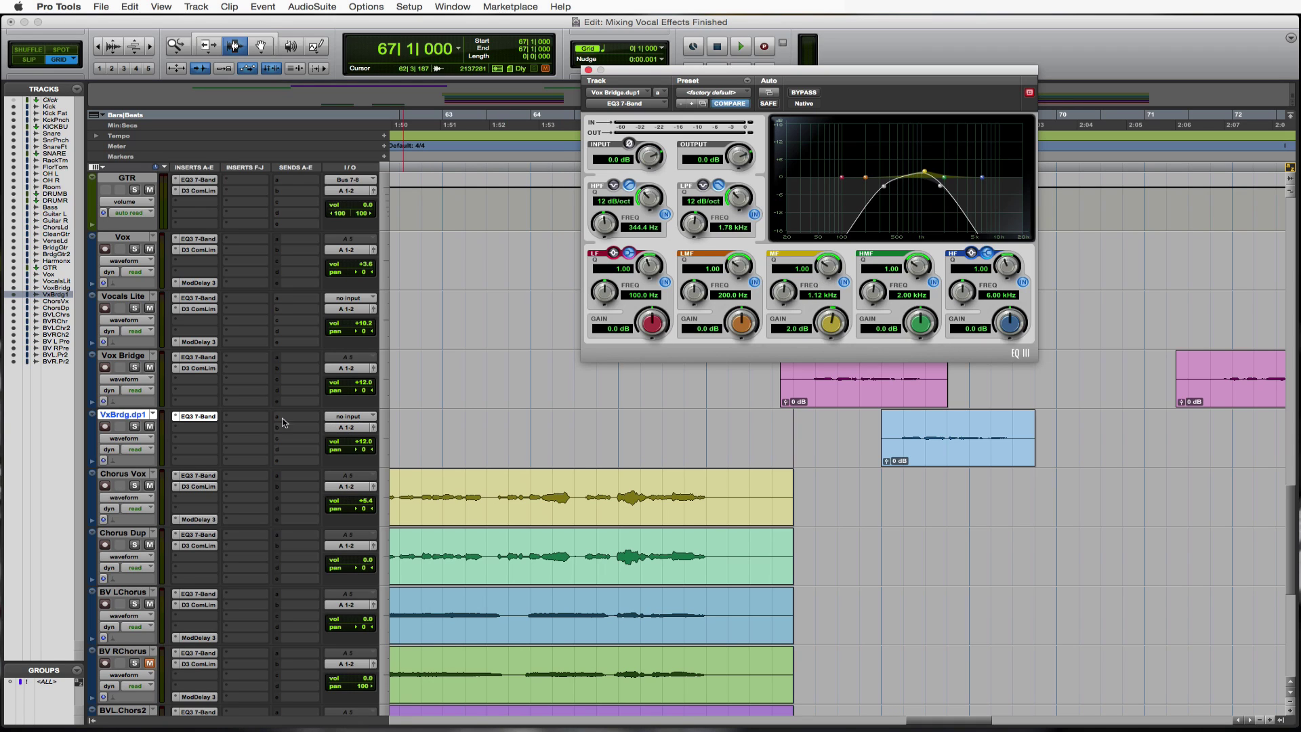
pyautogui.click(132, 427)
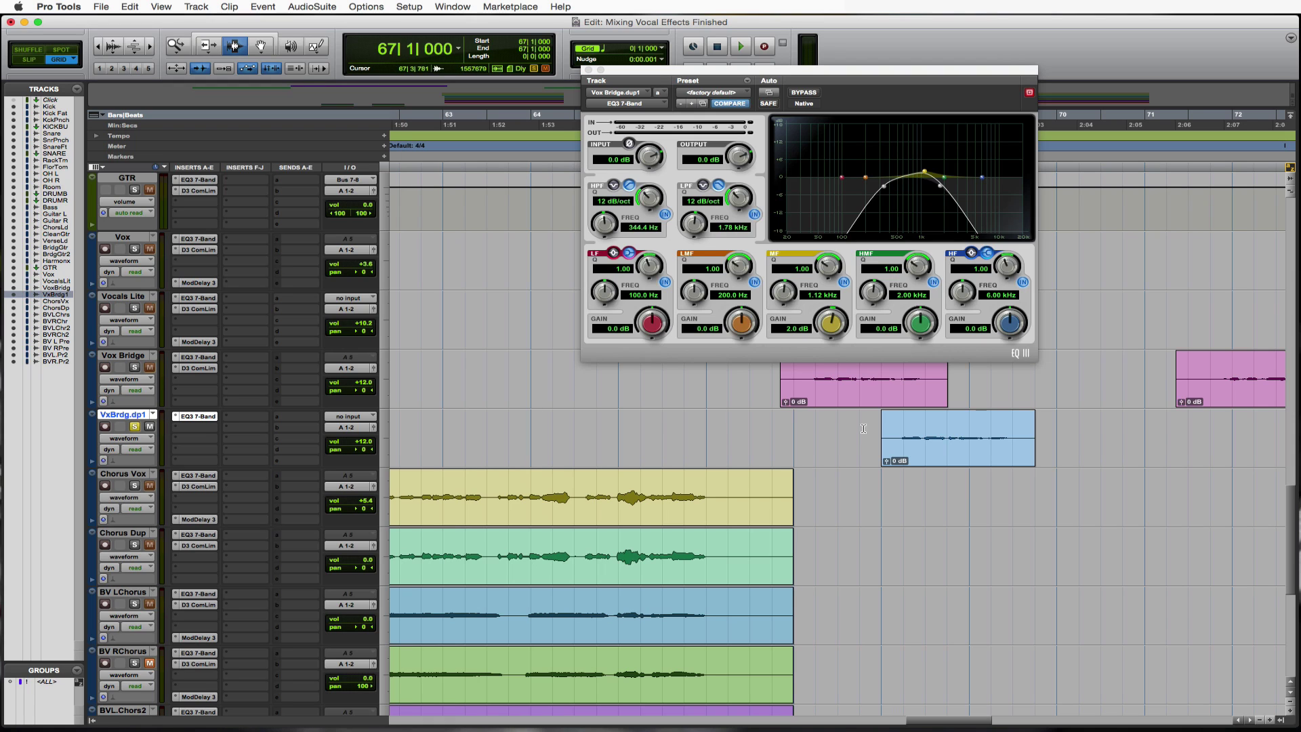
# Play the soloed VxBrdg.dp1 duplicate clip on its own.
pyautogui.click(893, 435)
pyautogui.press('space')
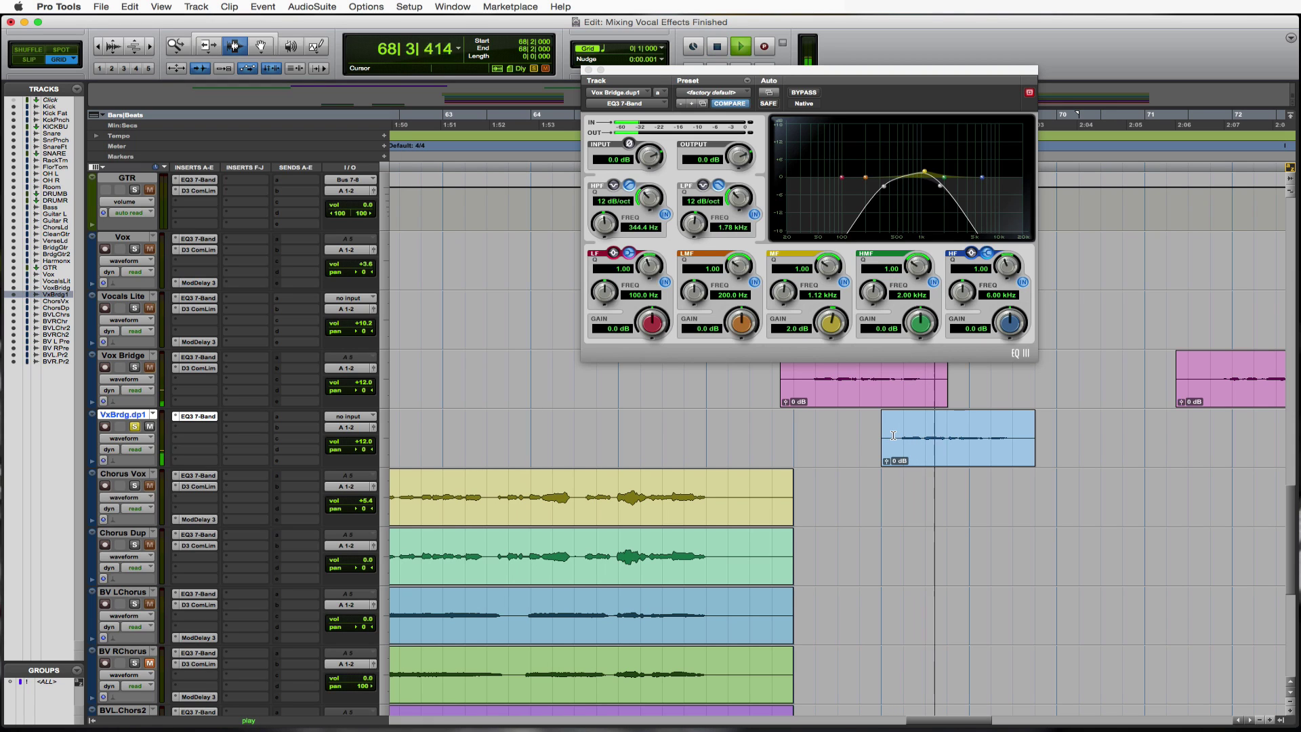
pyautogui.press('space')
# Unsolo VxBrdg.dp1 and play the bridge in the full mix from bar 66.
pyautogui.click(139, 427)
pyautogui.click(780, 423)
pyautogui.press('space')
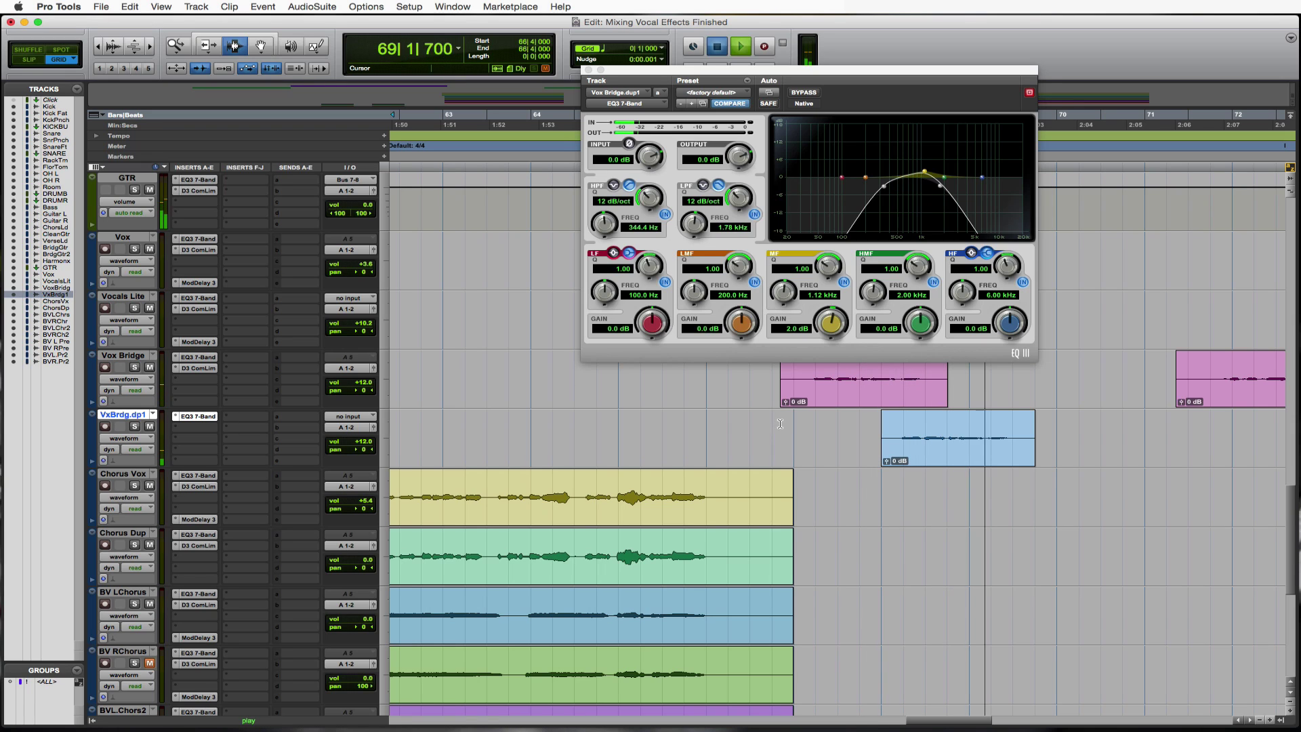
pyautogui.press('space')
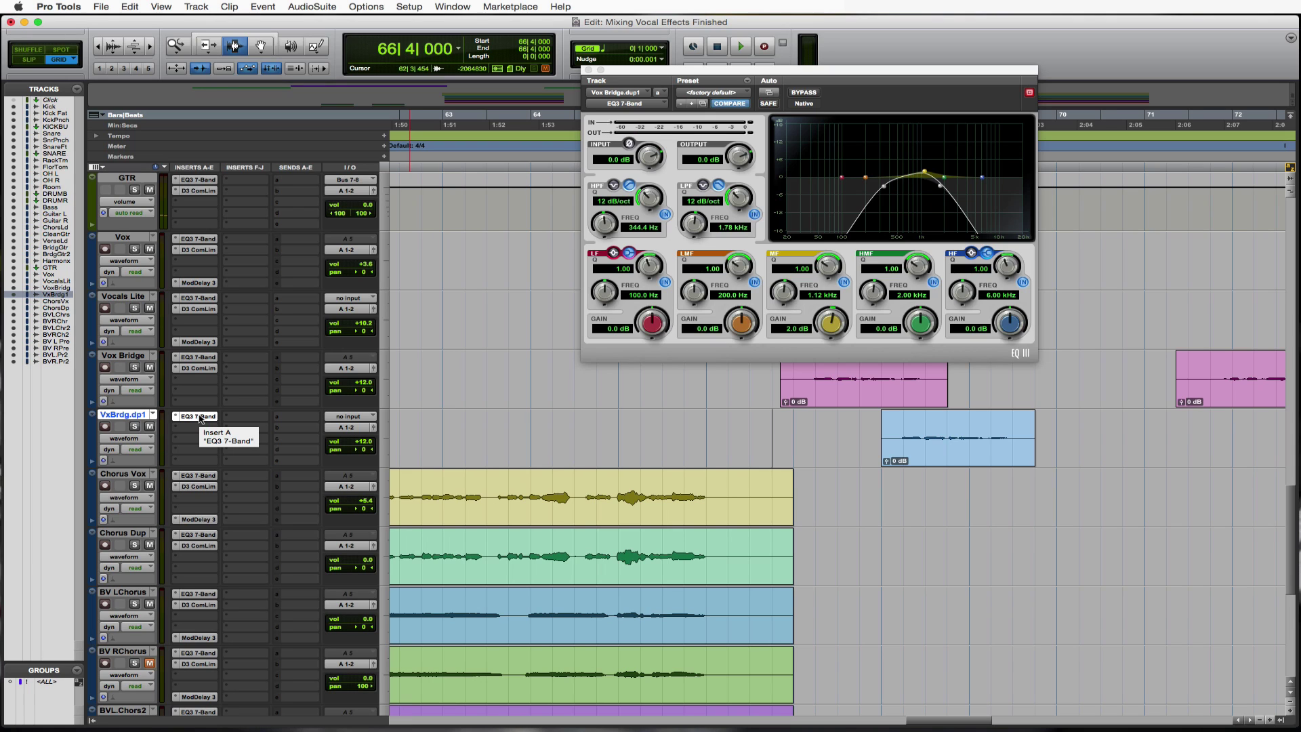
# Insert Mod Delay III (mono) on Vox Bridge at 223.9 ms, 7% mix, 20% feedback, and audition it.
pyautogui.click(180, 416)
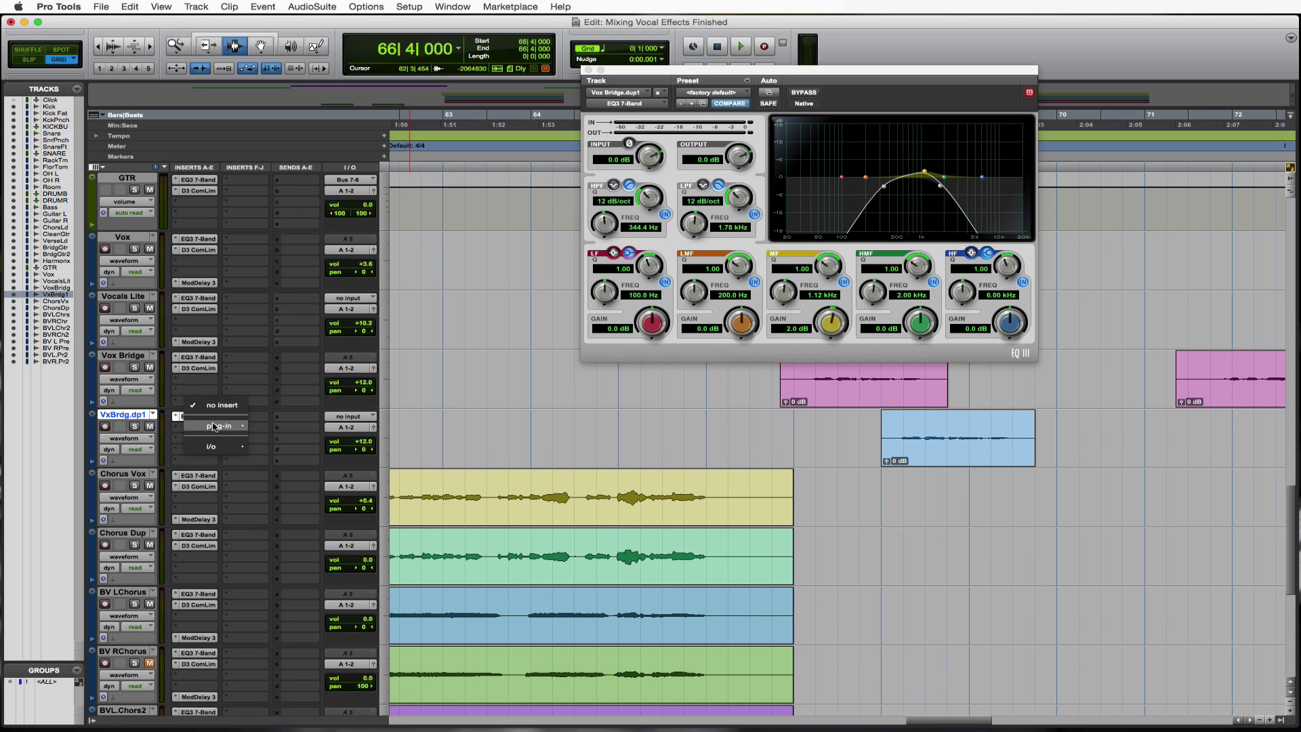
pyautogui.moveTo(231, 430)
pyautogui.moveTo(298, 472)
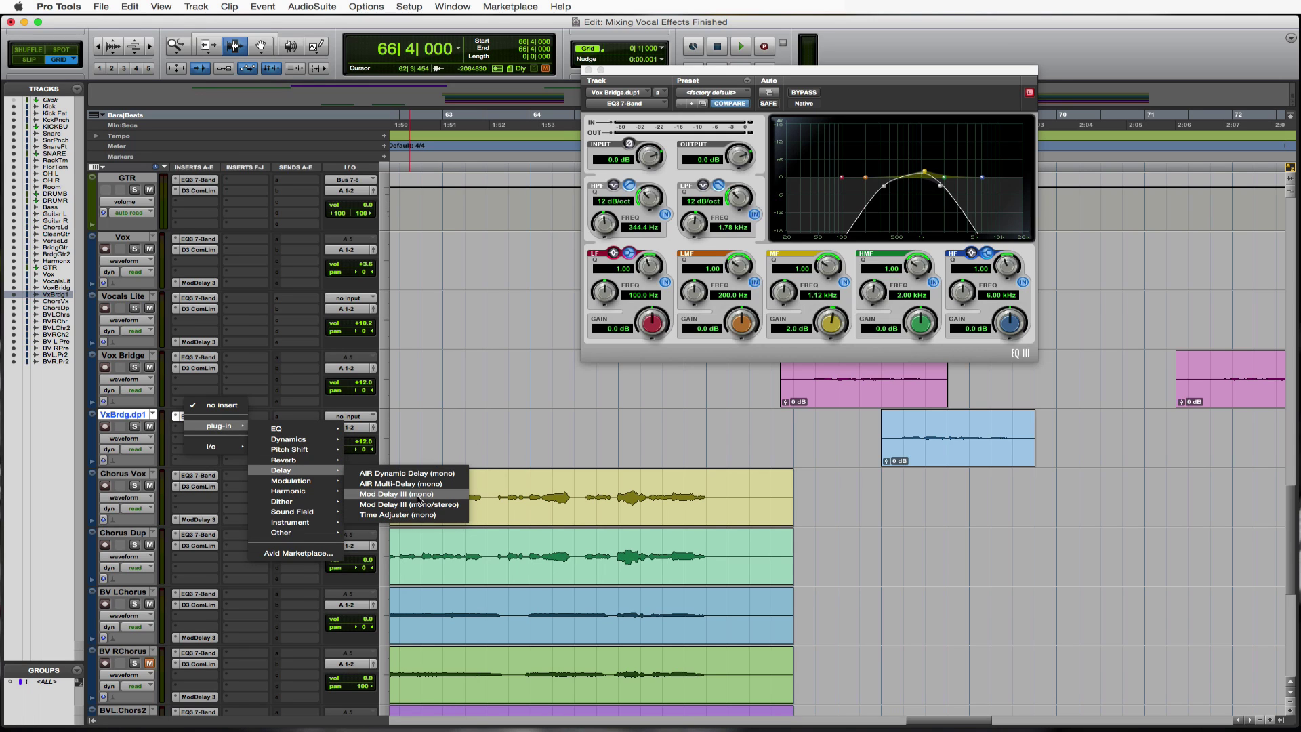
pyautogui.click(420, 494)
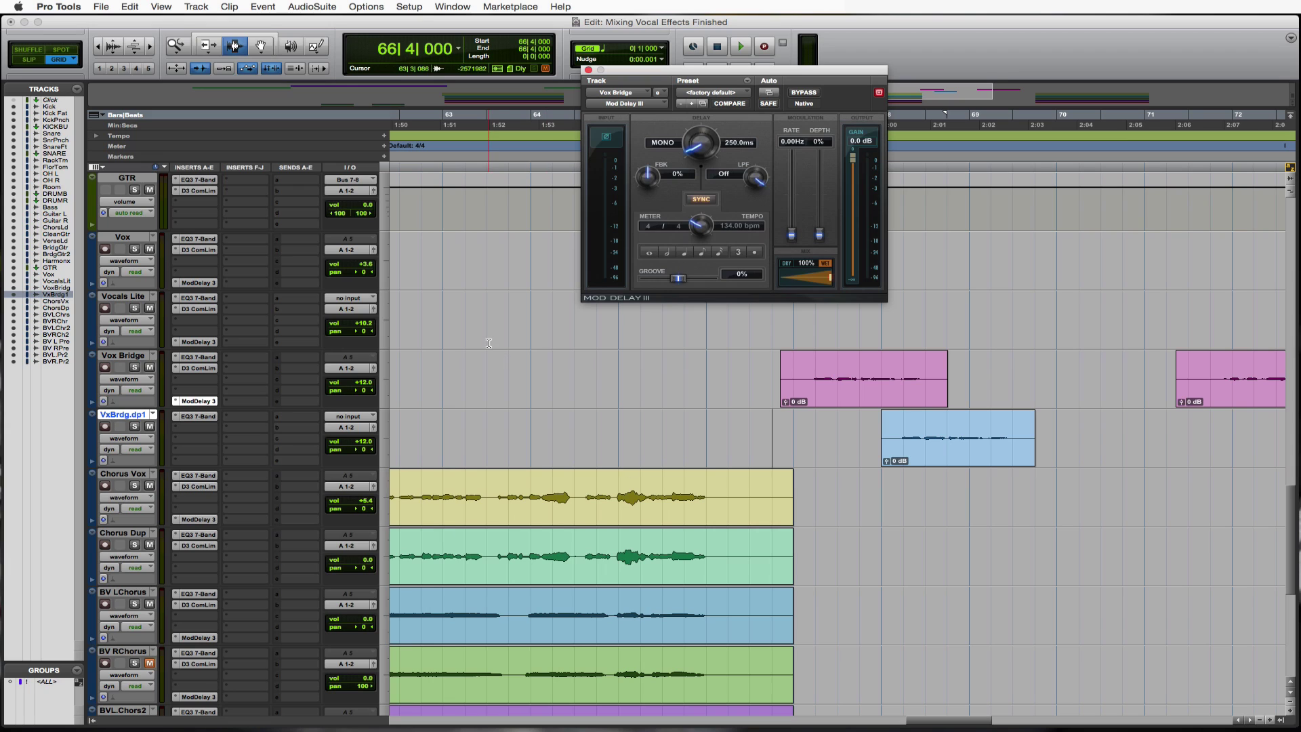
pyautogui.moveTo(830, 284); pyautogui.dragTo(776, 286)
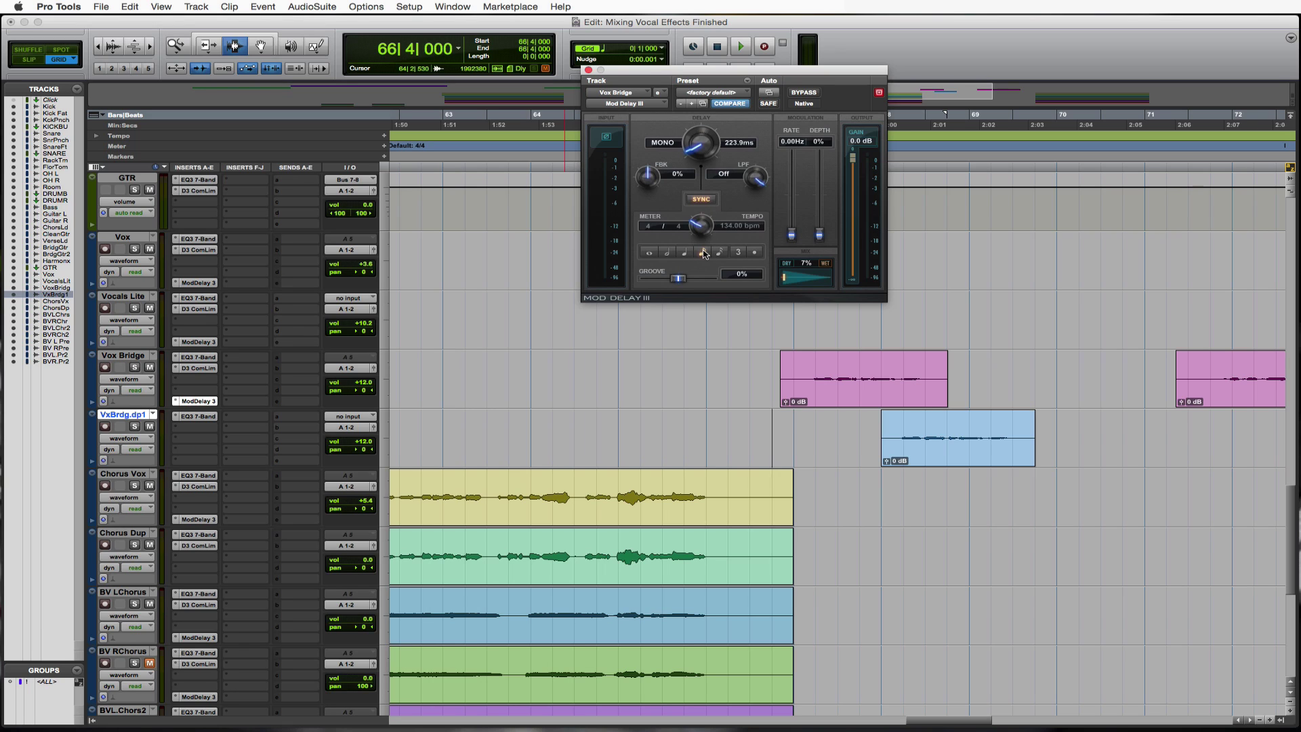
pyautogui.moveTo(646, 187); pyautogui.dragTo(644, 177)
pyautogui.press('space')
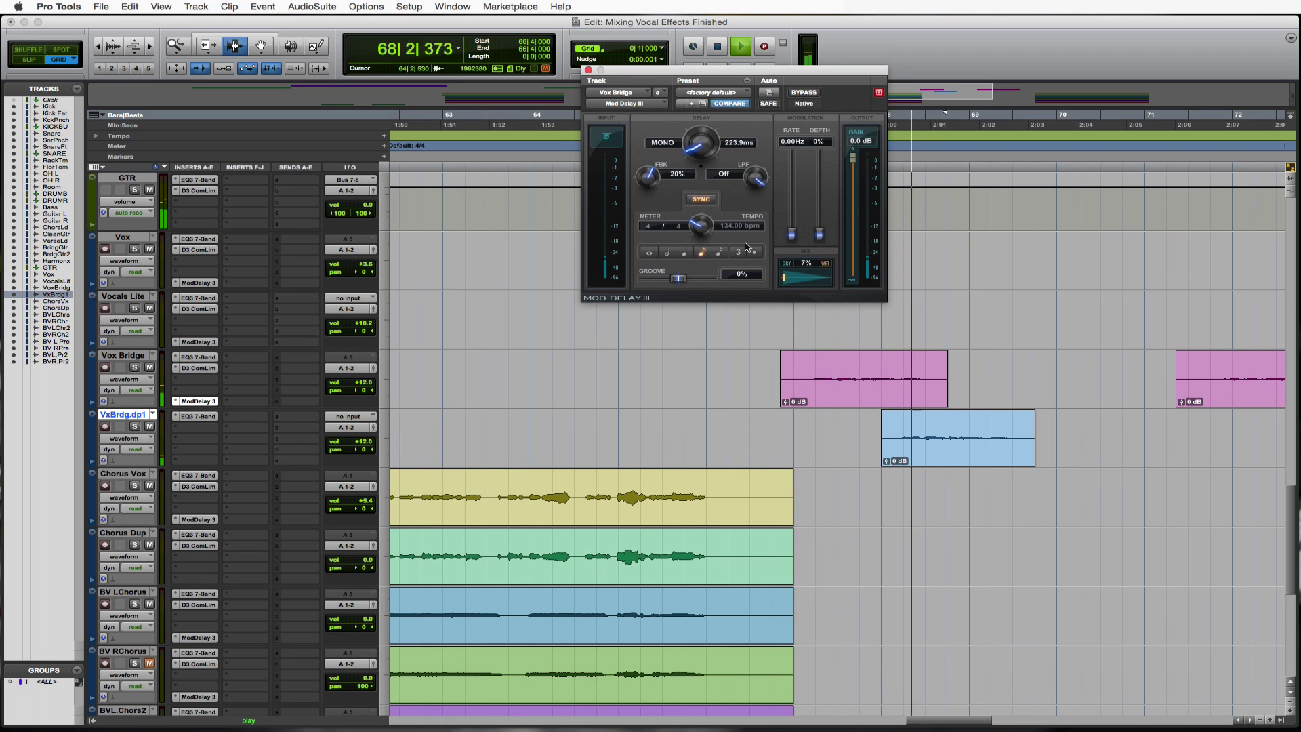
pyautogui.press('space')
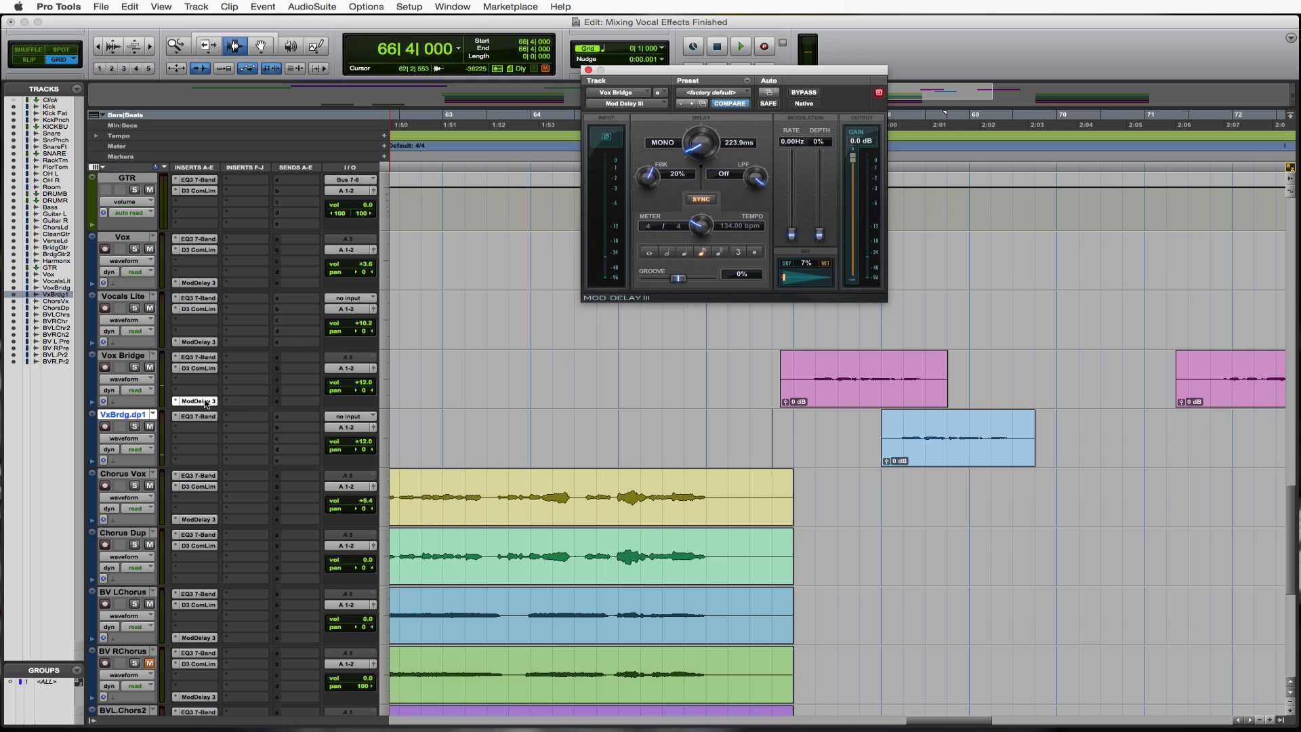
# Copy the Mod Delay onto VxBrdg.dp1, solo it, and audition the duplicate's delay.
pyautogui.moveTo(207, 404); pyautogui.dragTo(208, 463)
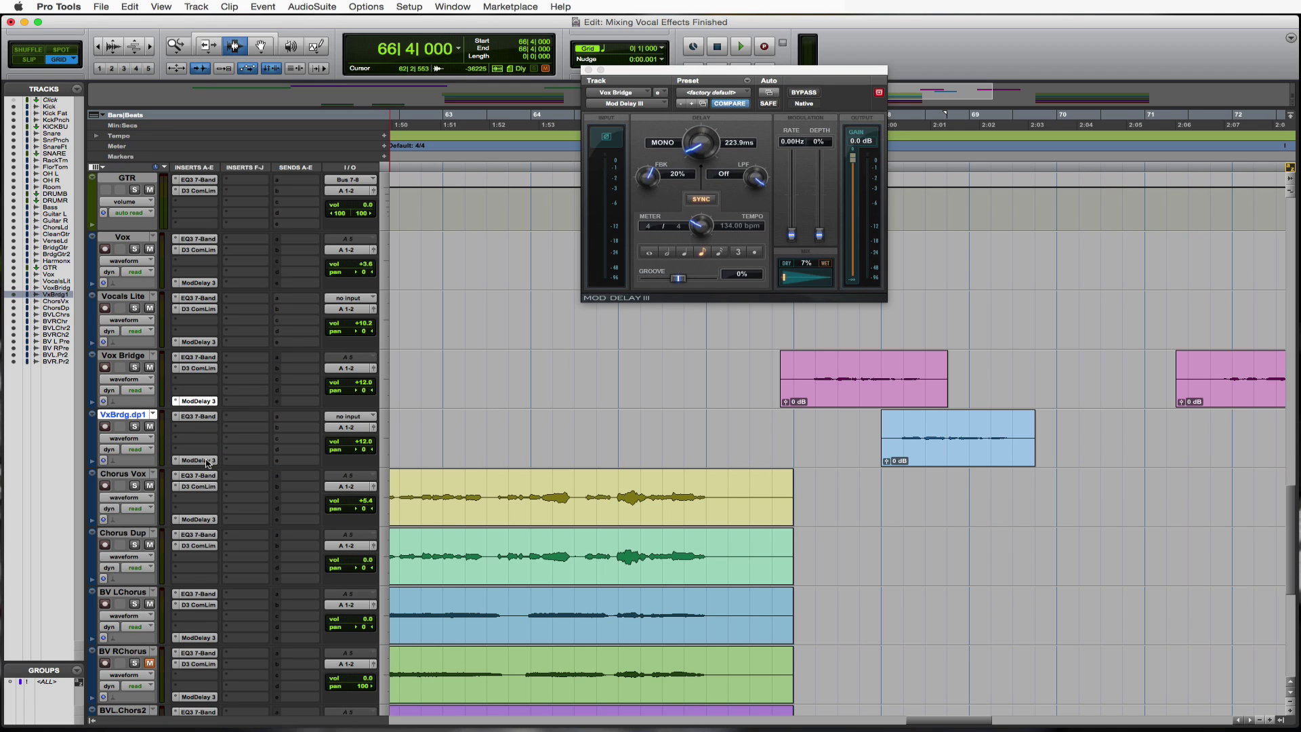
pyautogui.click(134, 427)
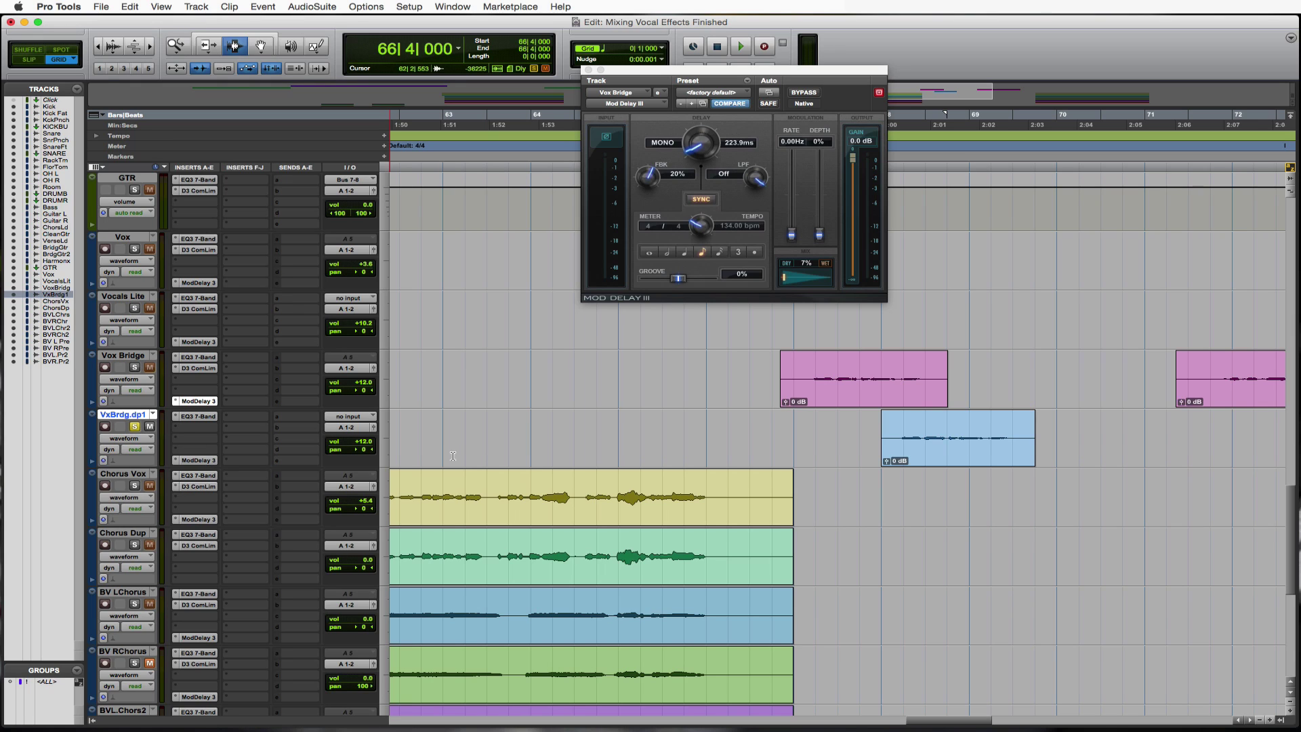
pyautogui.click(877, 443)
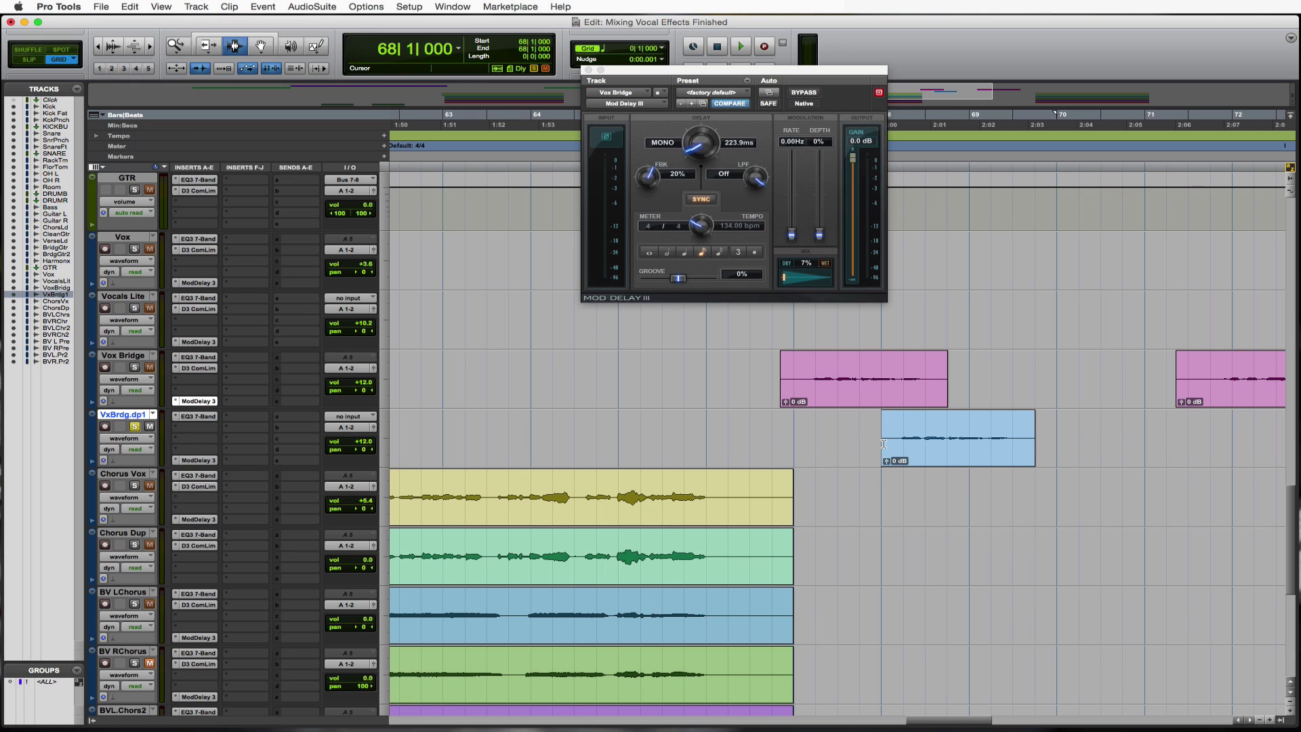
pyautogui.click(207, 462)
pyautogui.press('space')
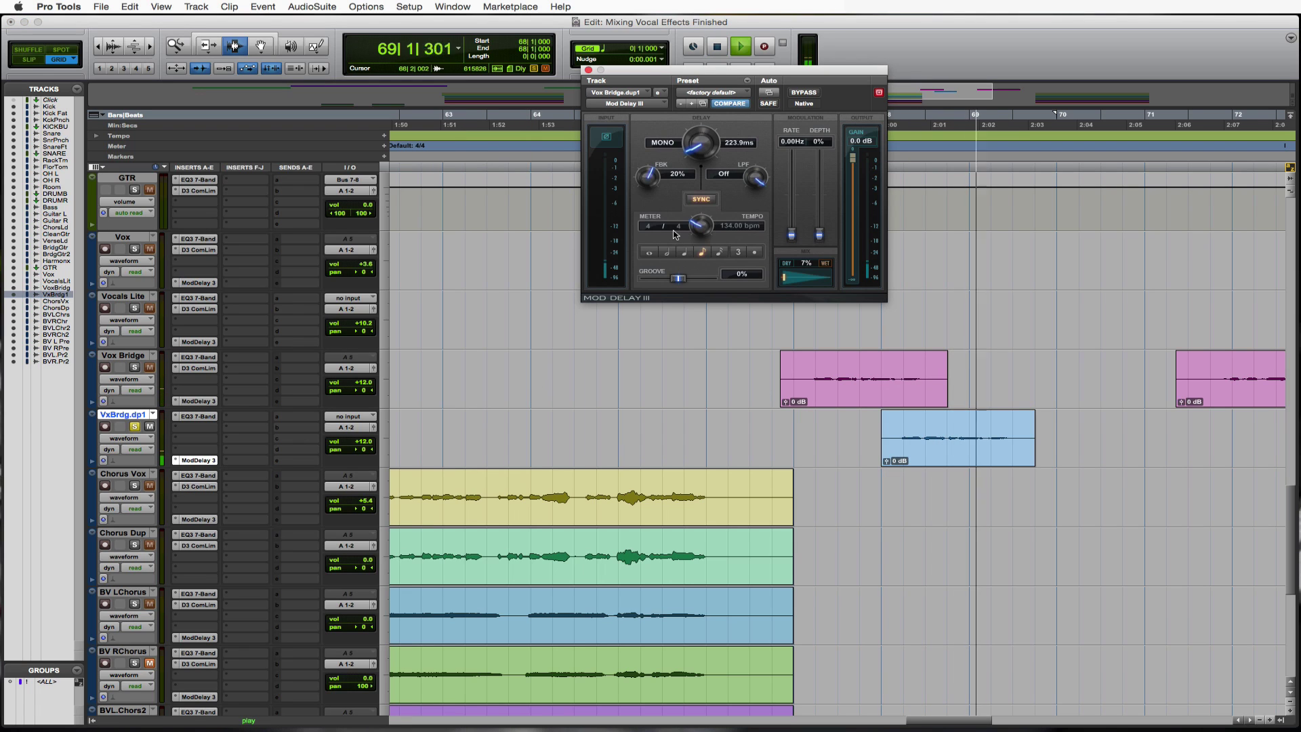
pyautogui.press('space')
# Raise the duplicate's delay mix to 14%, then 24%, auditioning after each change.
pyautogui.moveTo(785, 283); pyautogui.dragTo(790, 284)
pyautogui.press('space')
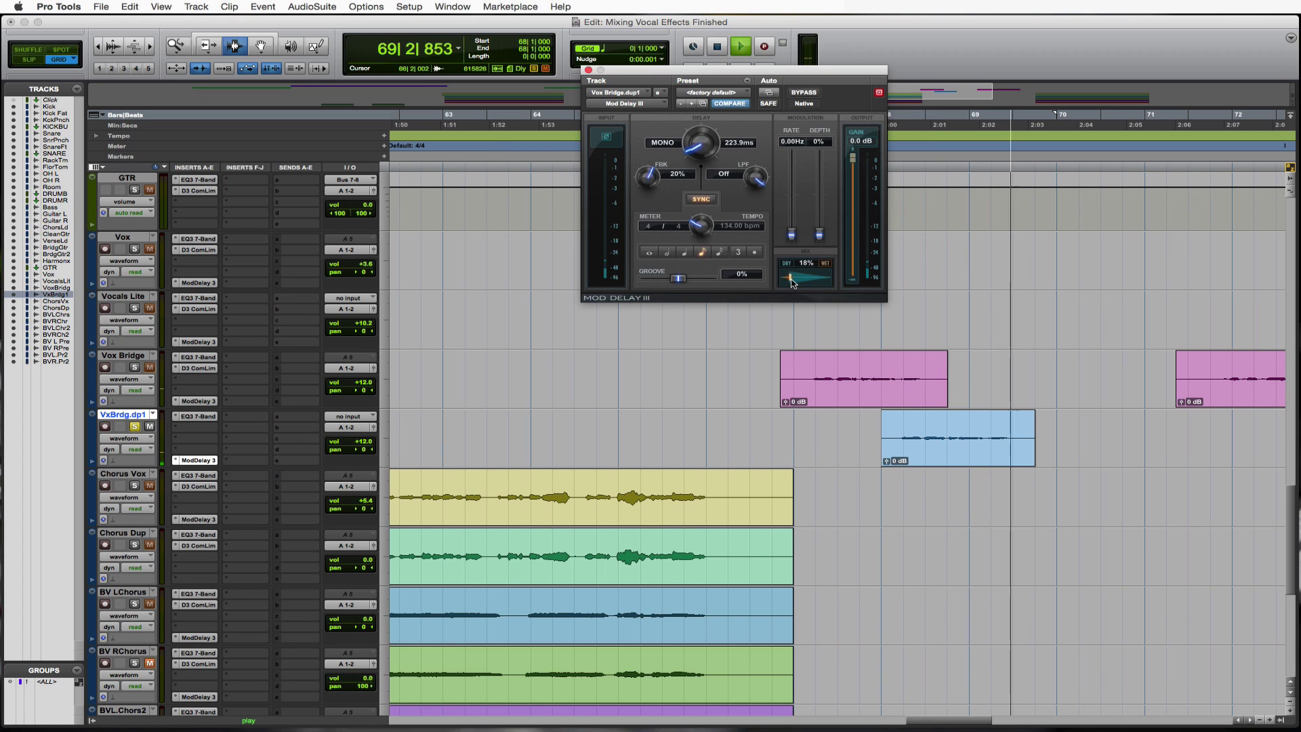
pyautogui.press('space')
pyautogui.moveTo(792, 284); pyautogui.dragTo(795, 283)
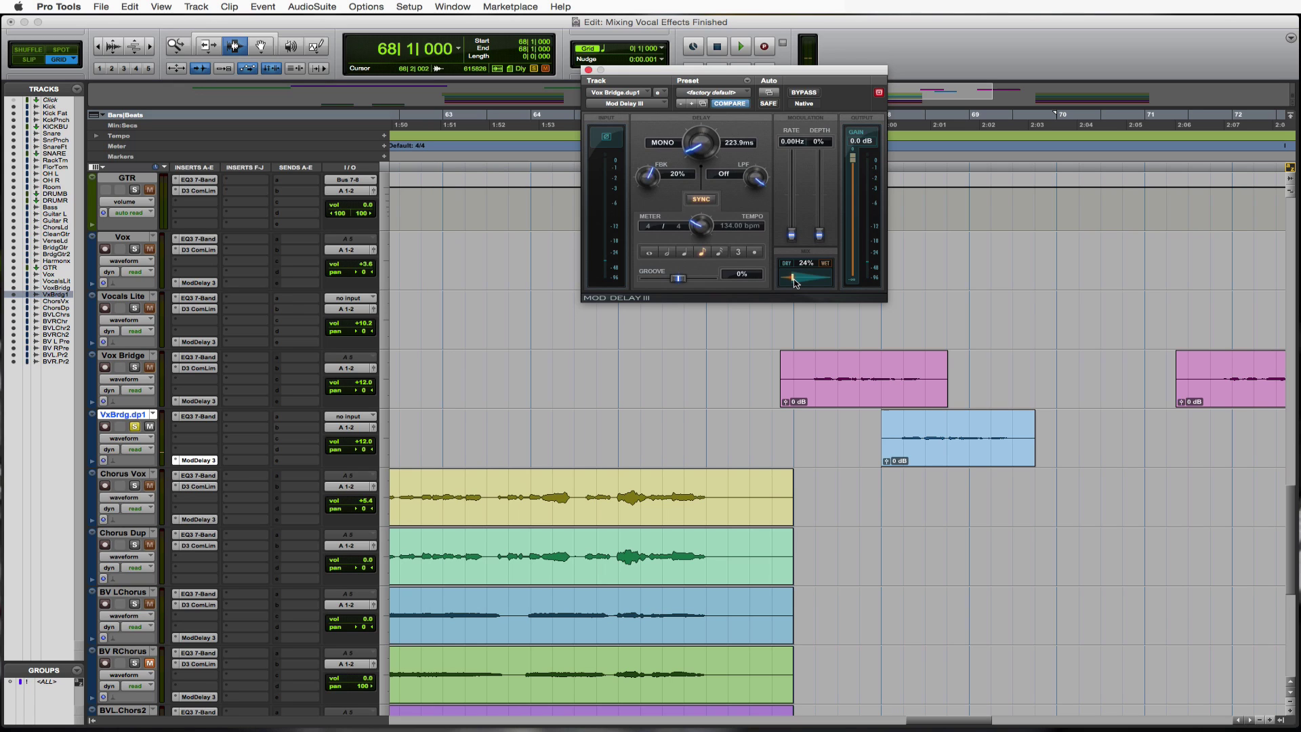
pyautogui.press('space')
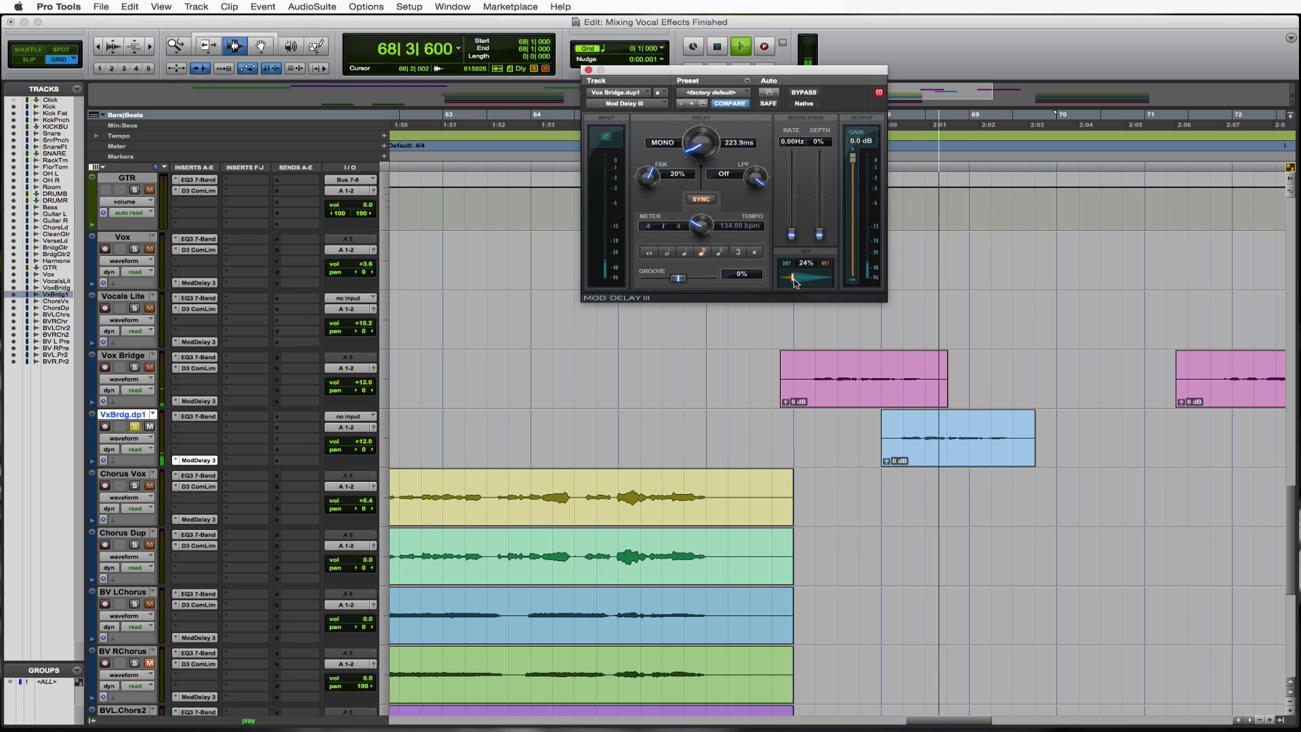
pyautogui.press('space')
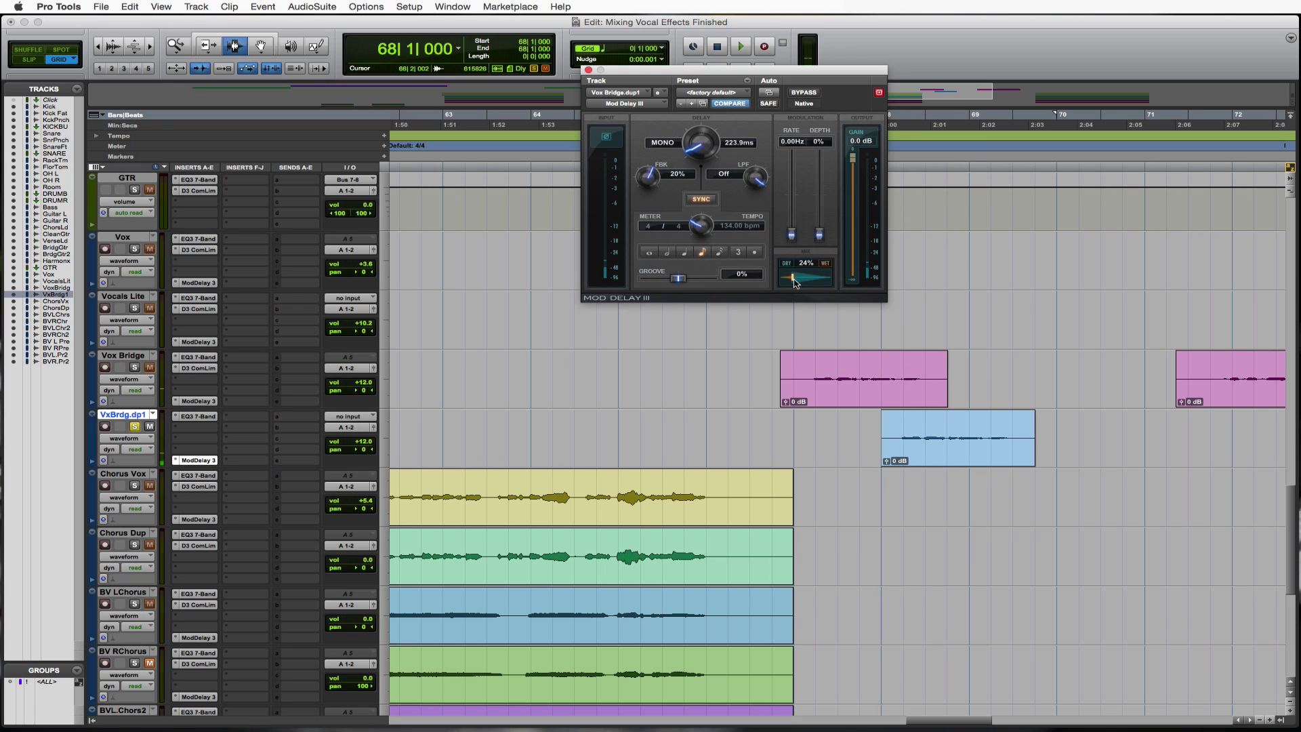
# Unsolo VxBrdg.dp1 and play the bridge in the full mix from bar 66.
pyautogui.click(135, 427)
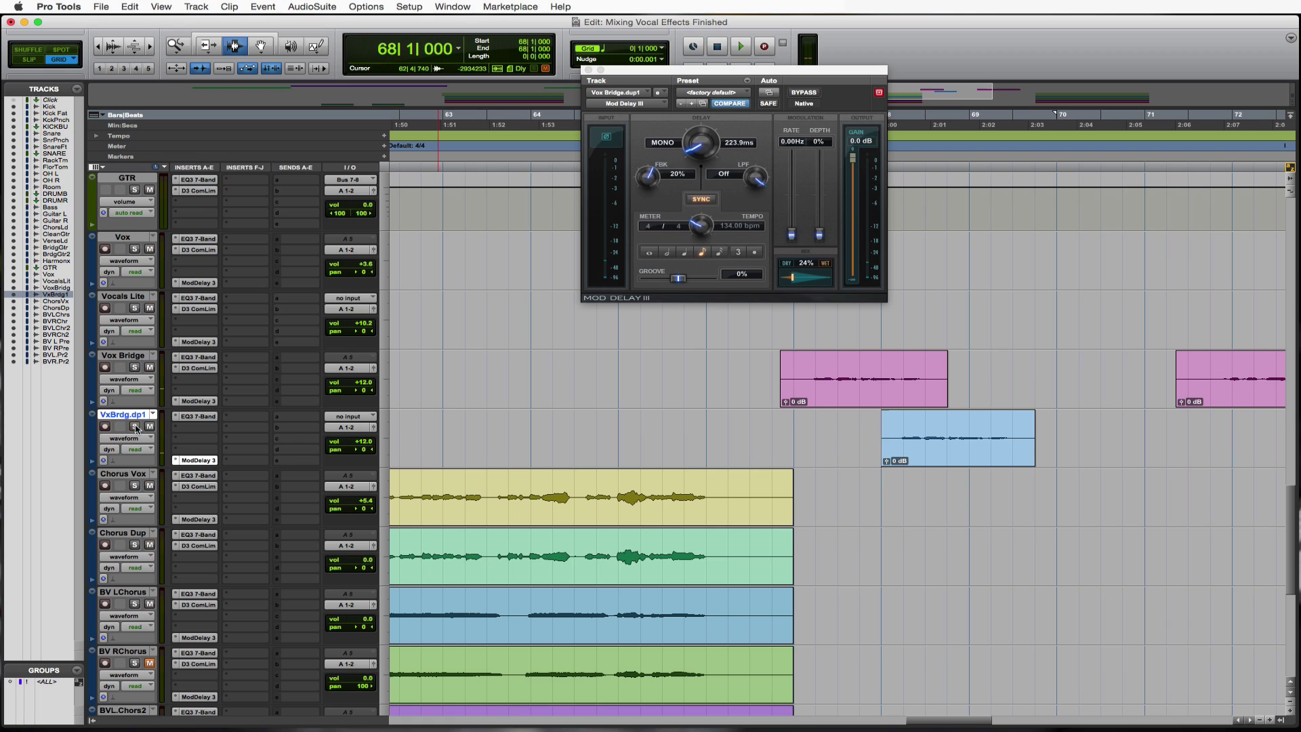
pyautogui.click(778, 420)
pyautogui.press('space')
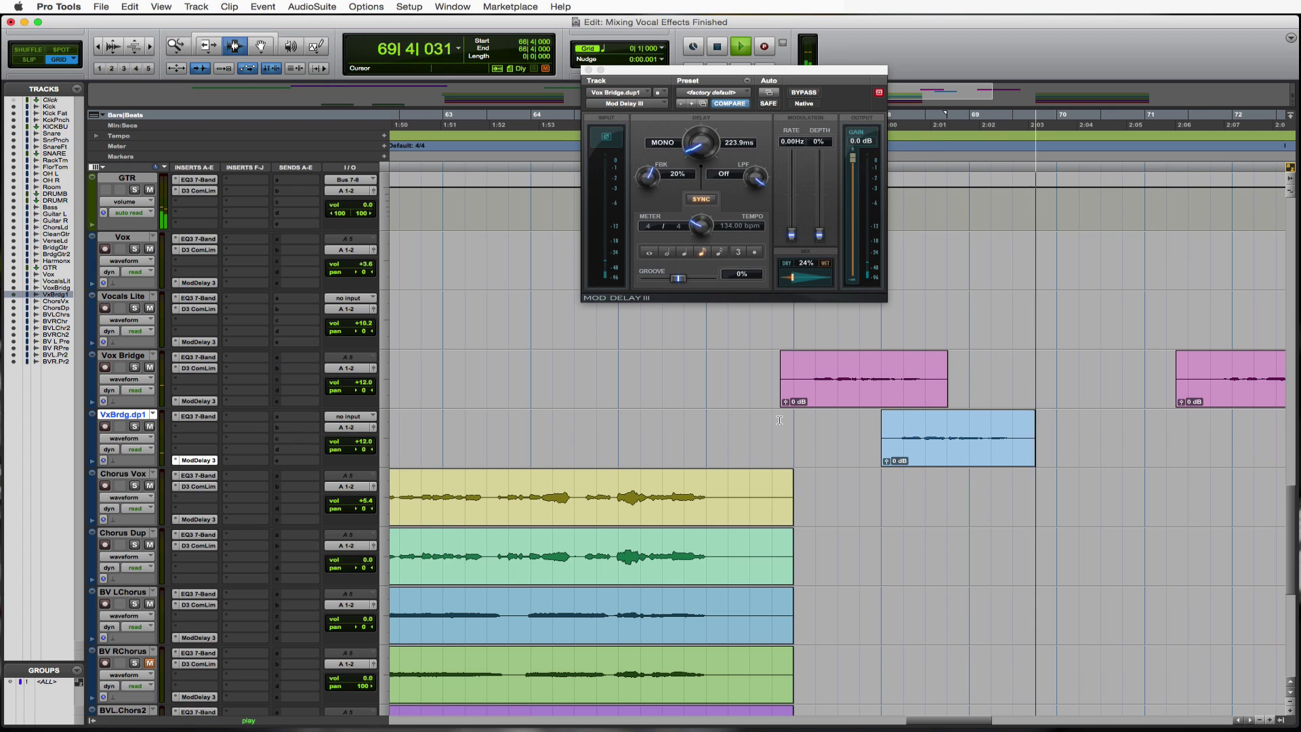
pyautogui.press('super+bracketleft')
pyautogui.press('super+bracketleft')
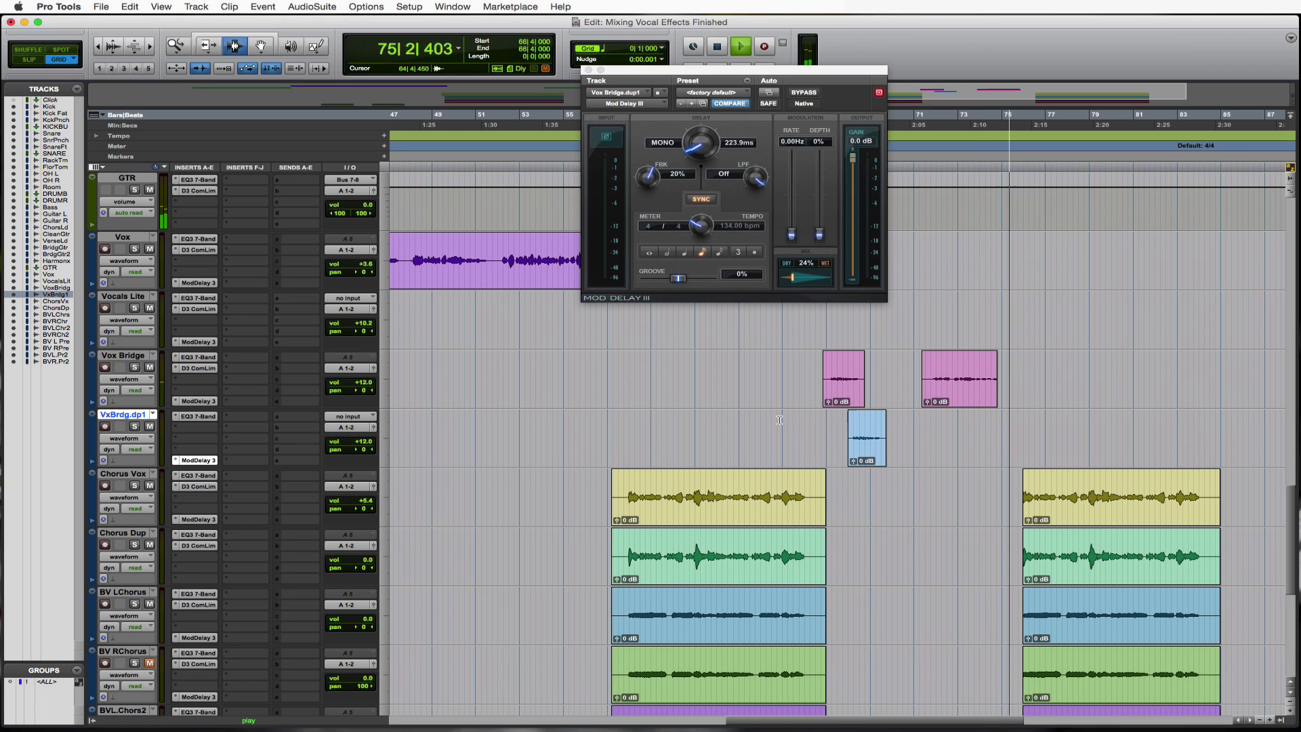
pyautogui.press('space')
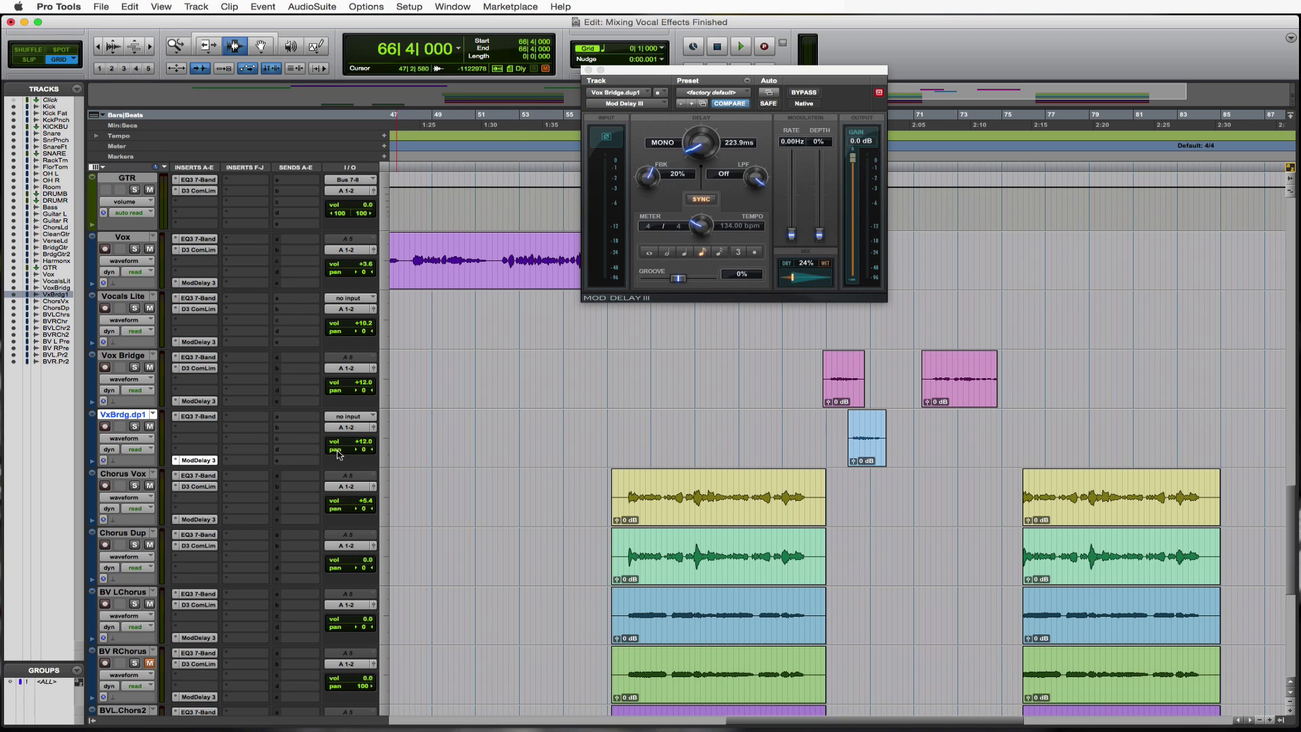
# Pan VxBrdg.dp1 right to 54 and play from bar 67 to hear it.
pyautogui.moveTo(359, 452); pyautogui.dragTo(370, 450)
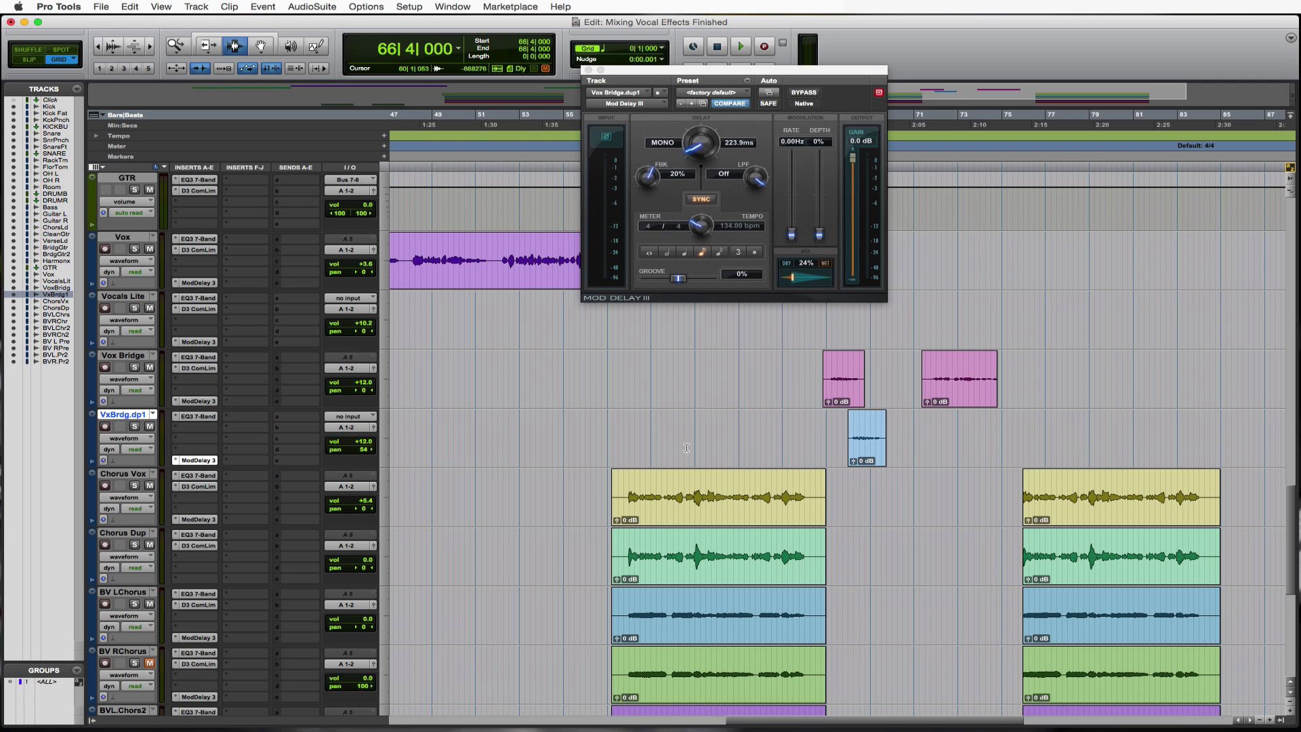
pyautogui.click(825, 416)
pyautogui.press('space')
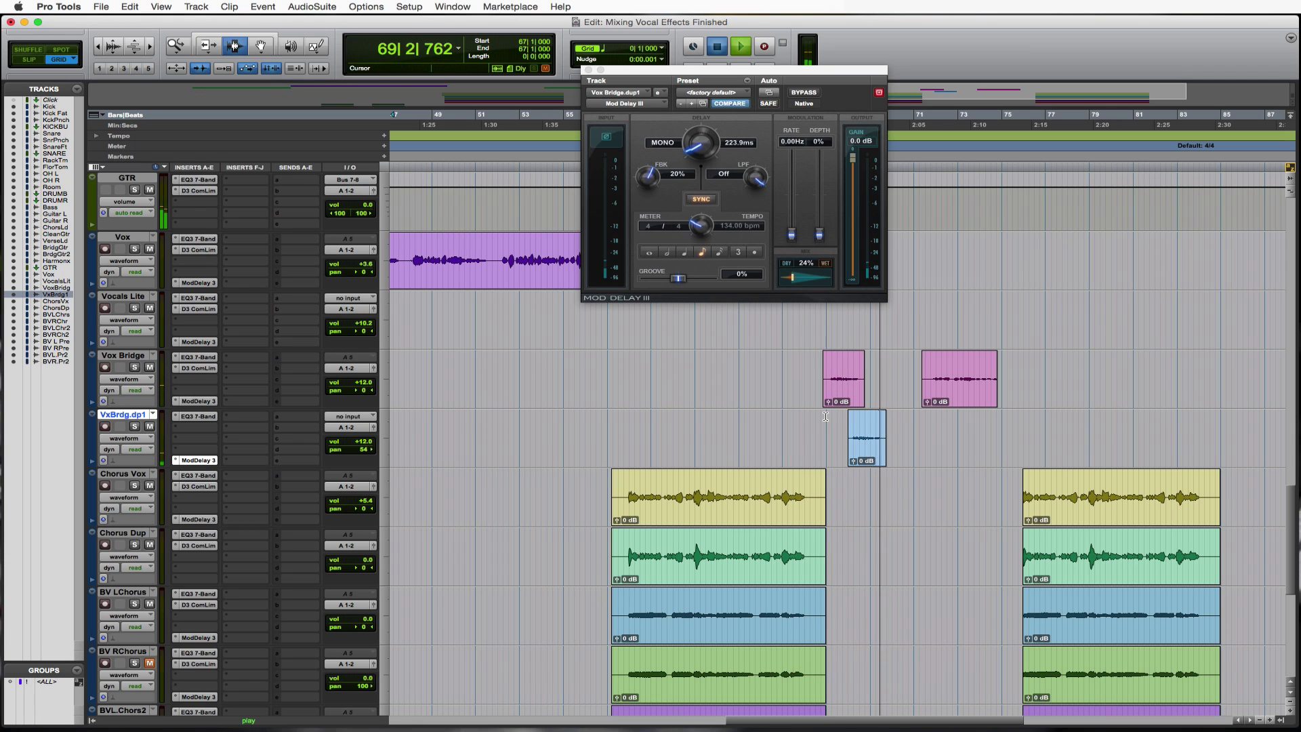
pyautogui.press('space')
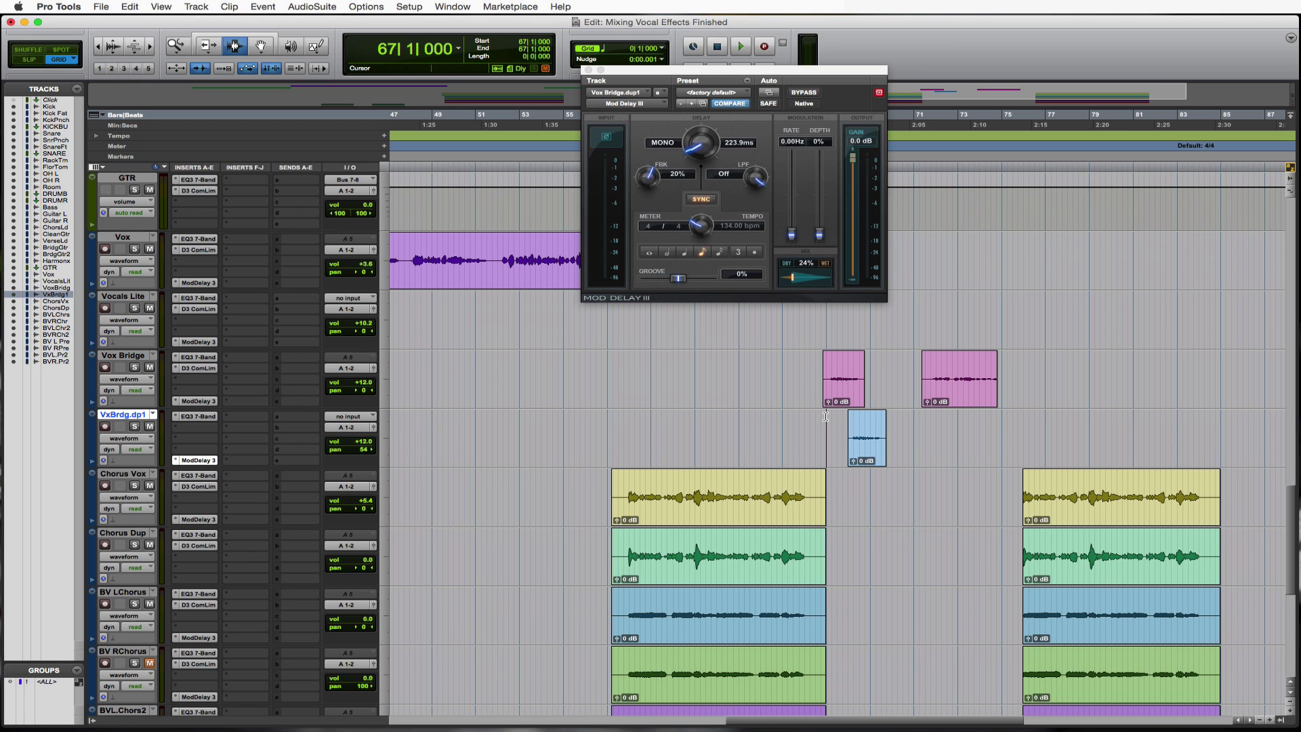
# Create a new stereo Aux Input track below BV R.Pre 2 via Track > New.
pyautogui.scroll(-6, 442, 446)
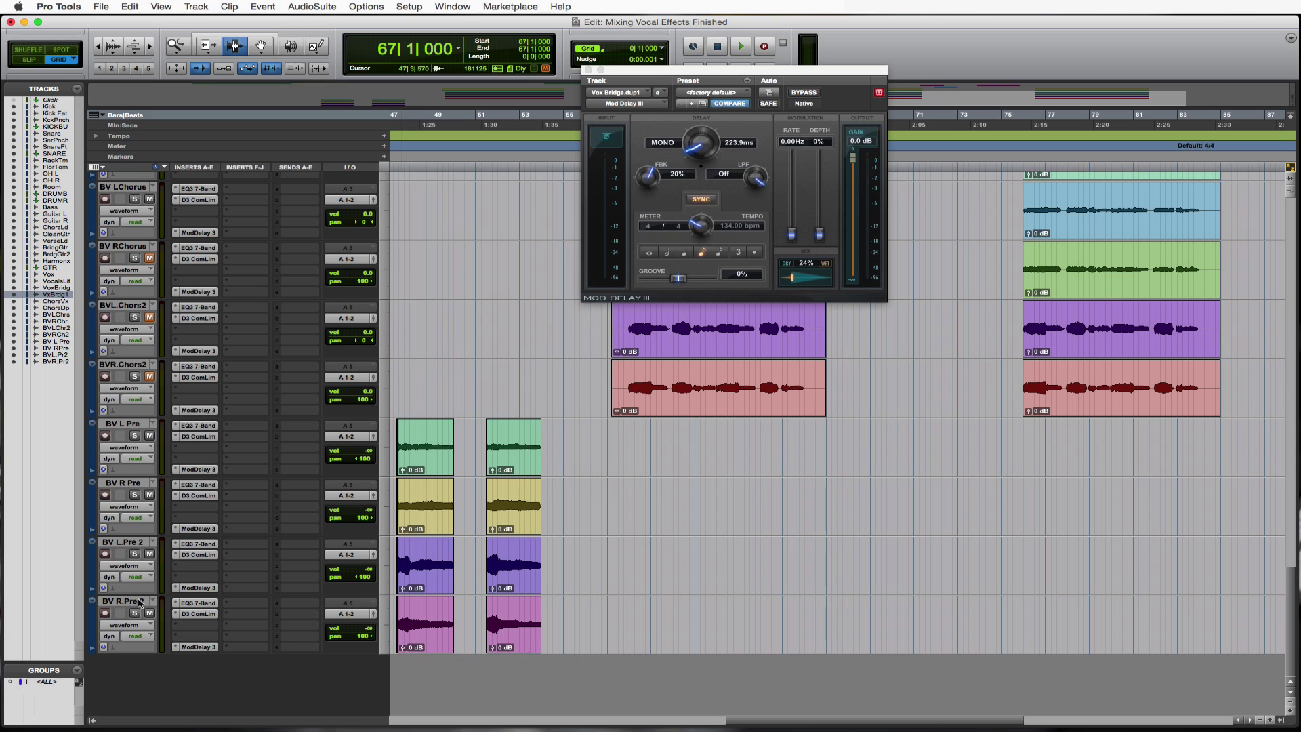
pyautogui.click(139, 602)
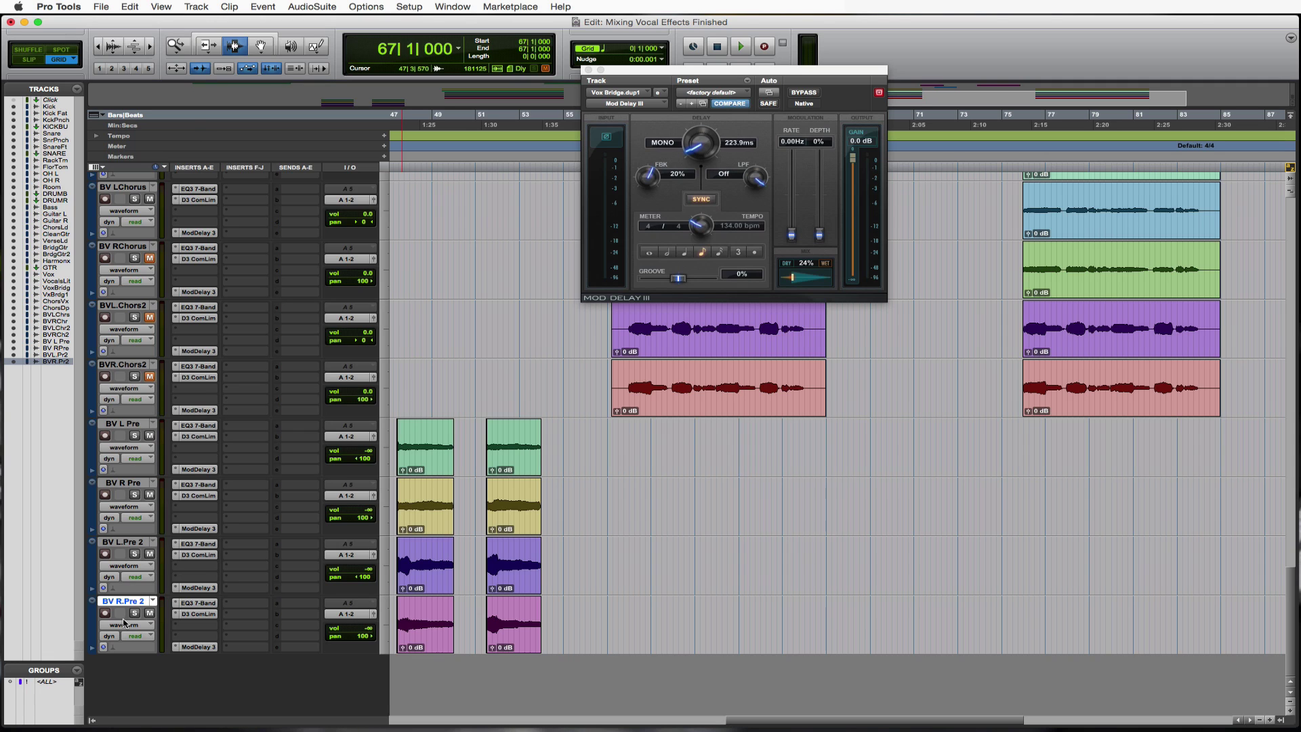
pyautogui.click(209, 5)
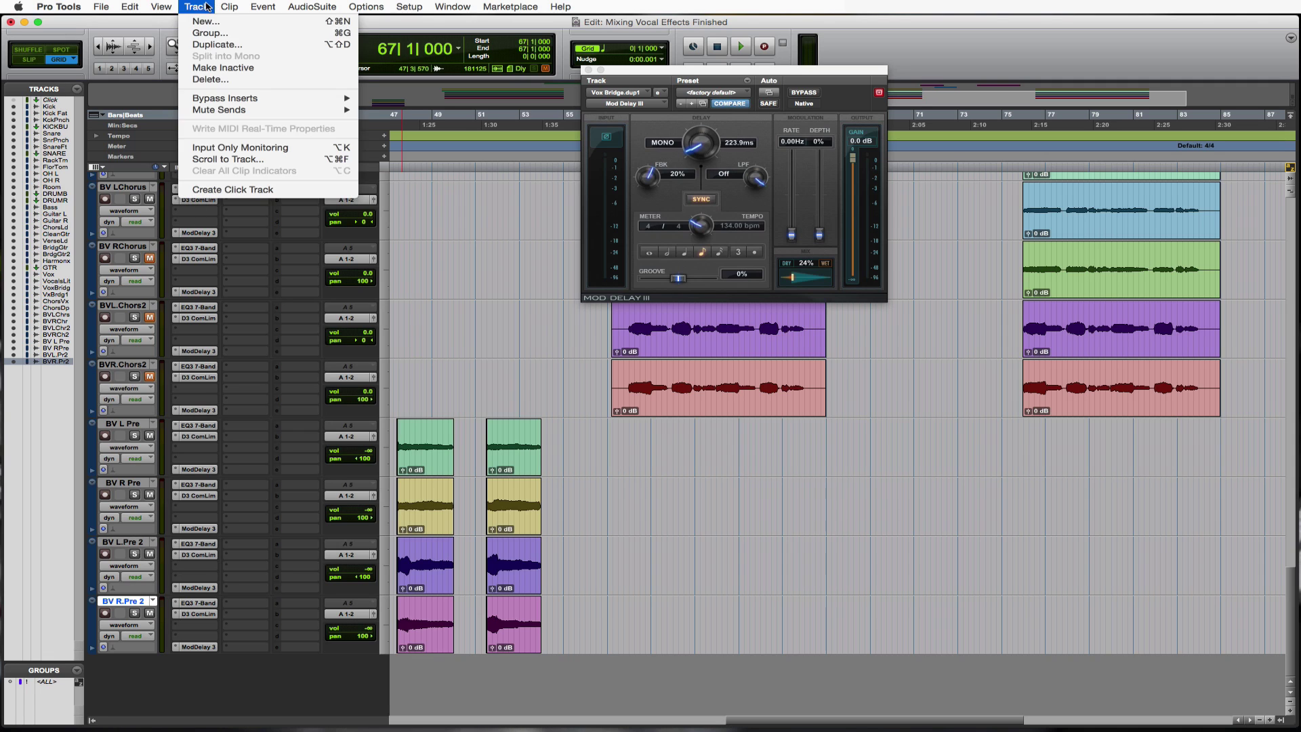
pyautogui.click(200, 21)
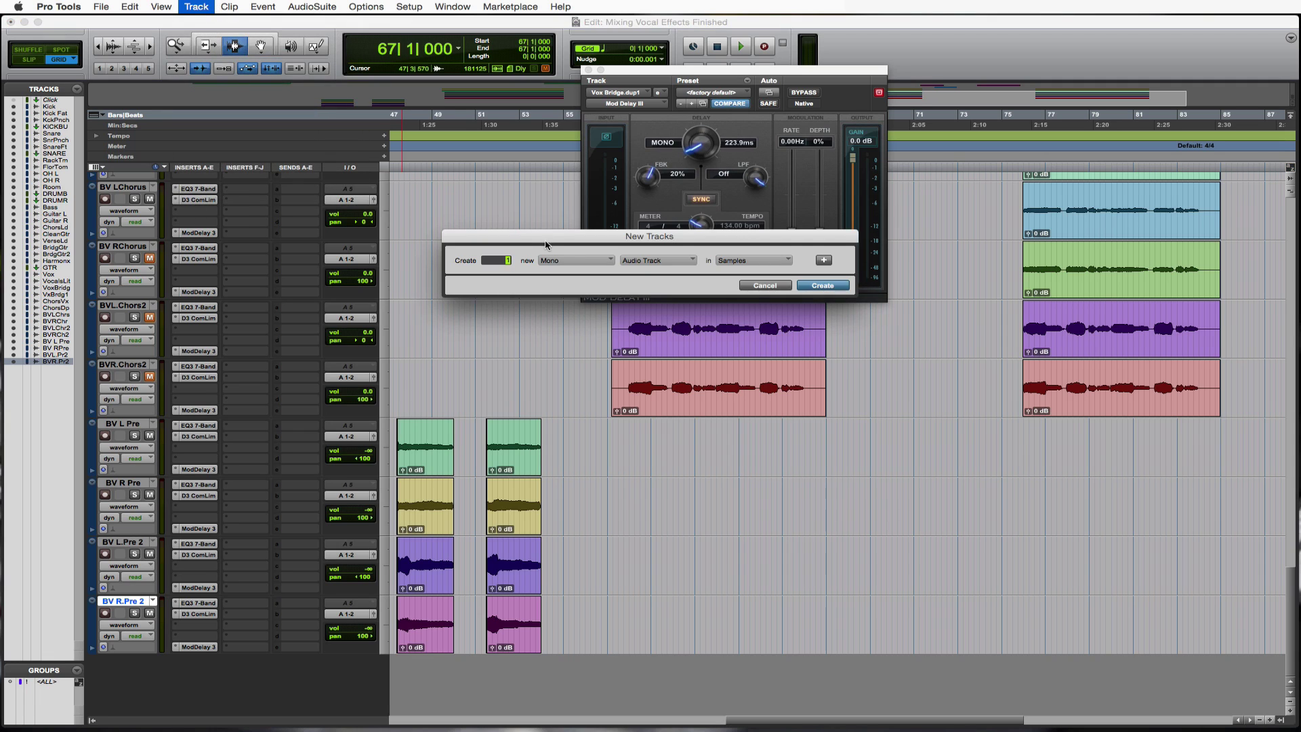
pyautogui.click(557, 260)
pyautogui.click(569, 275)
pyautogui.click(659, 263)
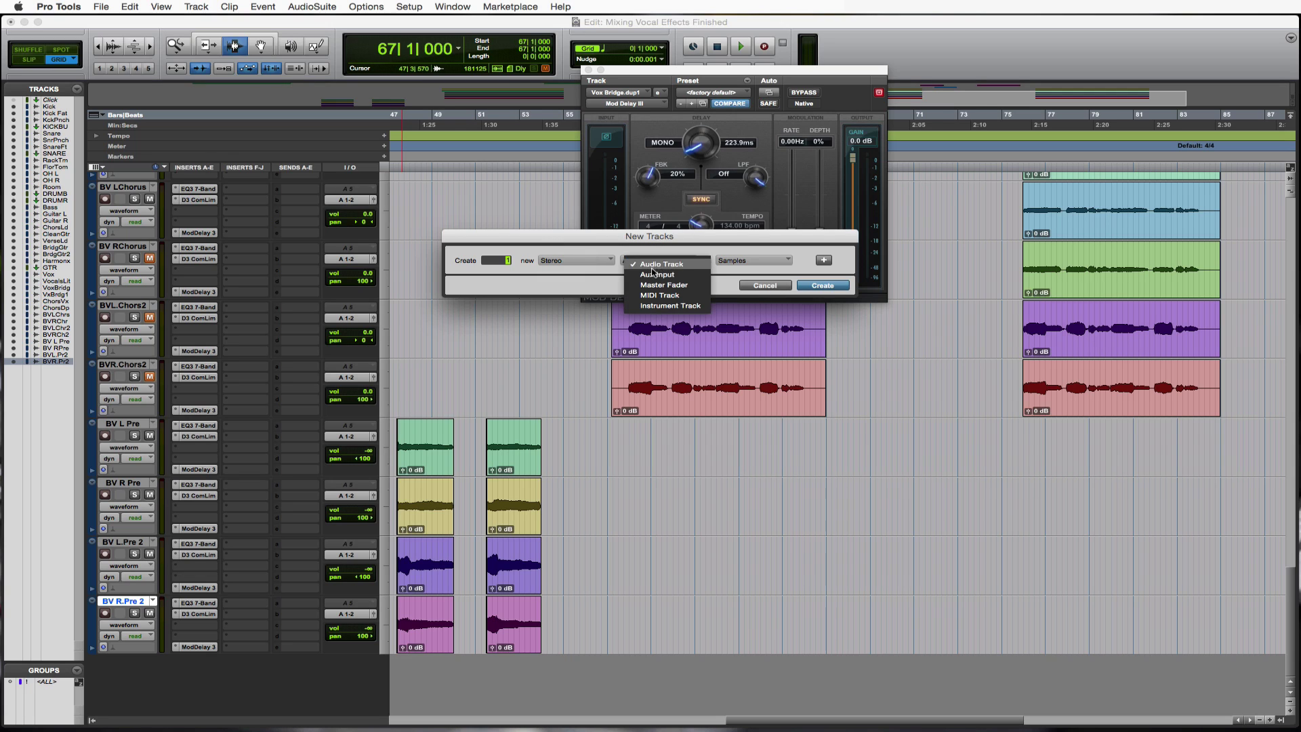
pyautogui.click(652, 275)
pyautogui.click(823, 285)
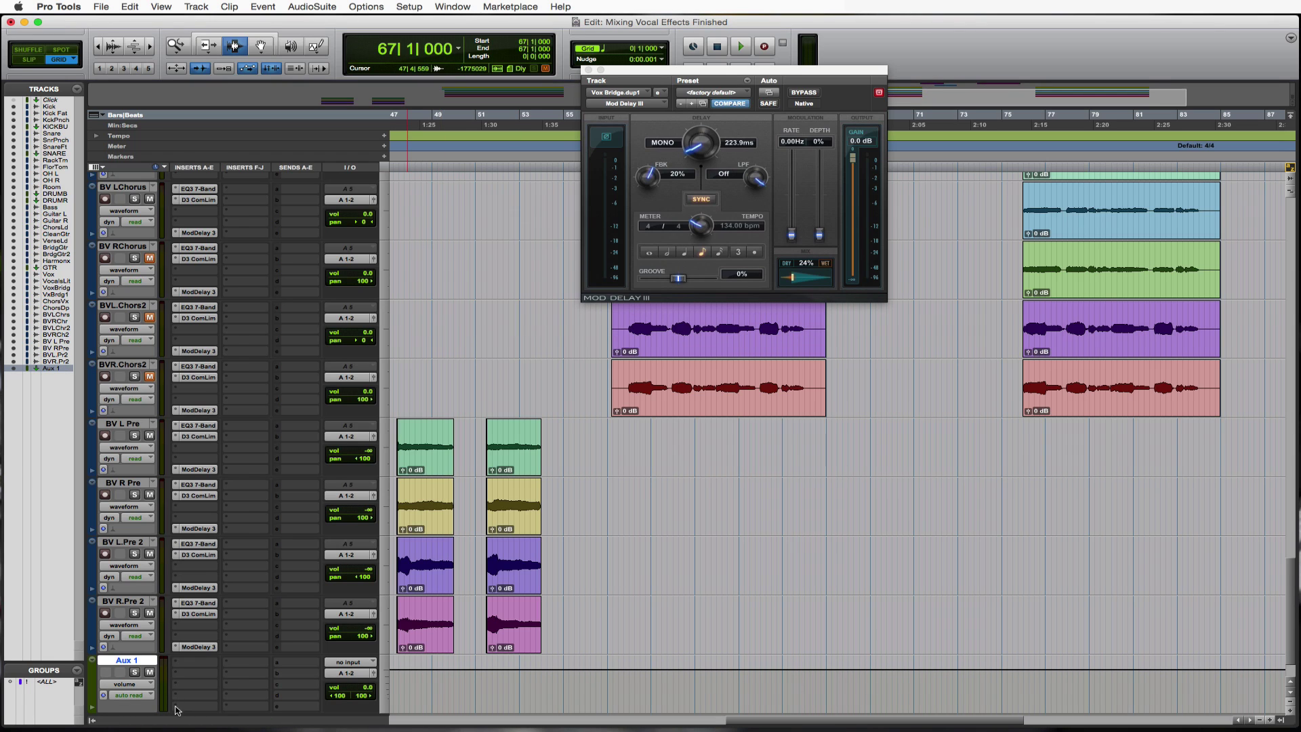
# Rename the Aux 1 track to 'Vocal Reverb'.
pyautogui.doubleClick(133, 663)
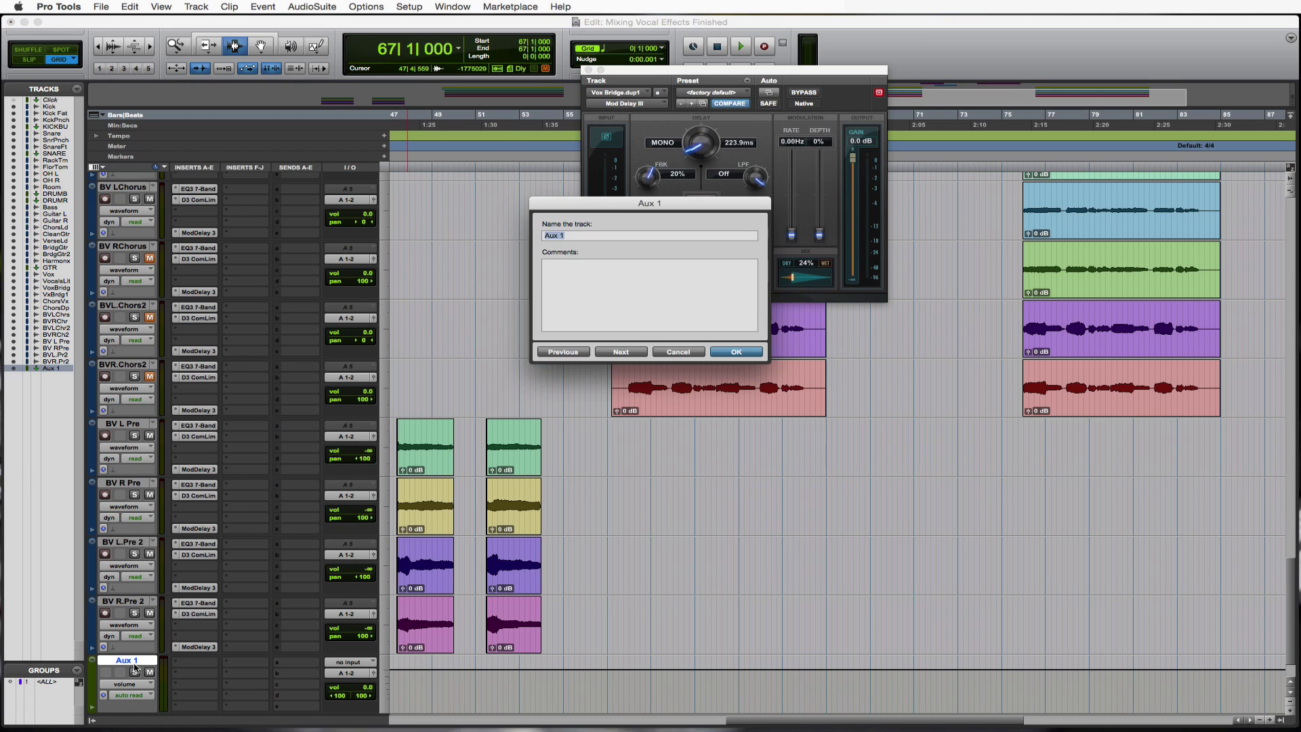
pyautogui.write('Vocal Reverb')
pyautogui.press('Return')
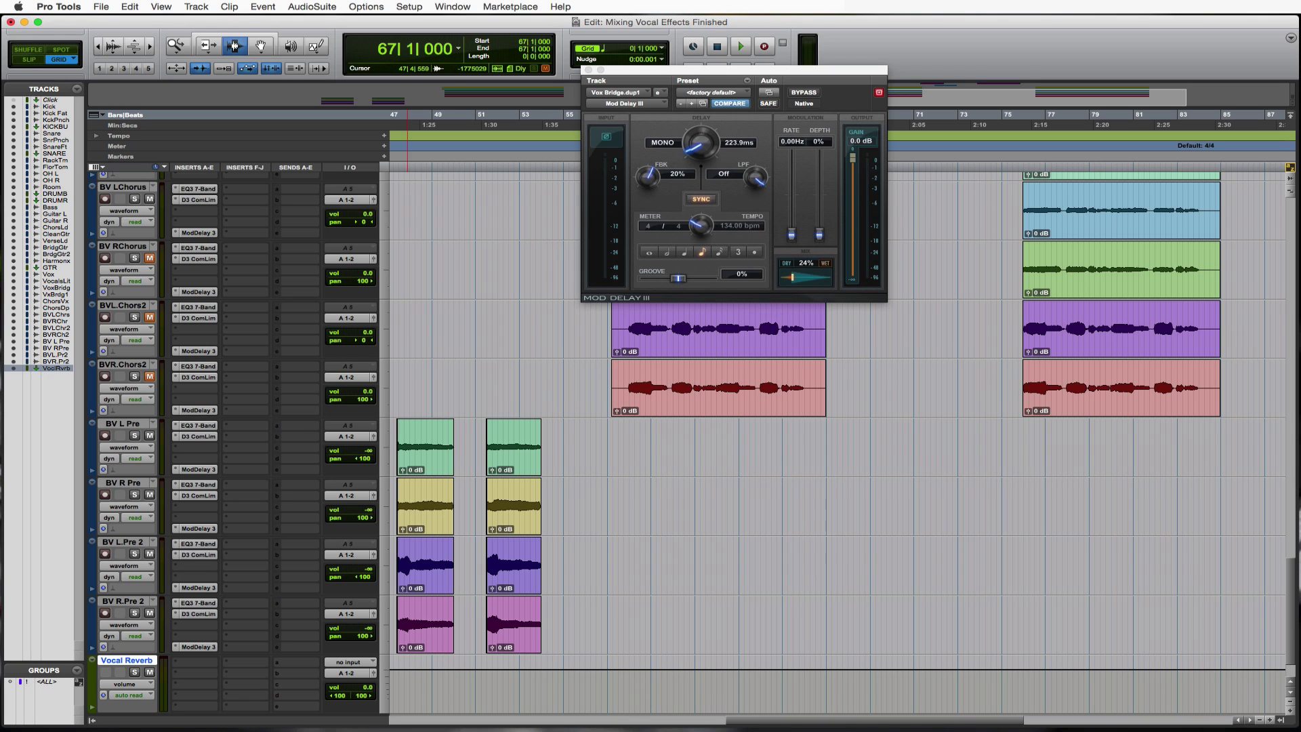
# Insert a stereo D-Verb (Hall, Large, 4.5 s decay, 100% wet) on Vocal Reverb.
pyautogui.click(181, 666)
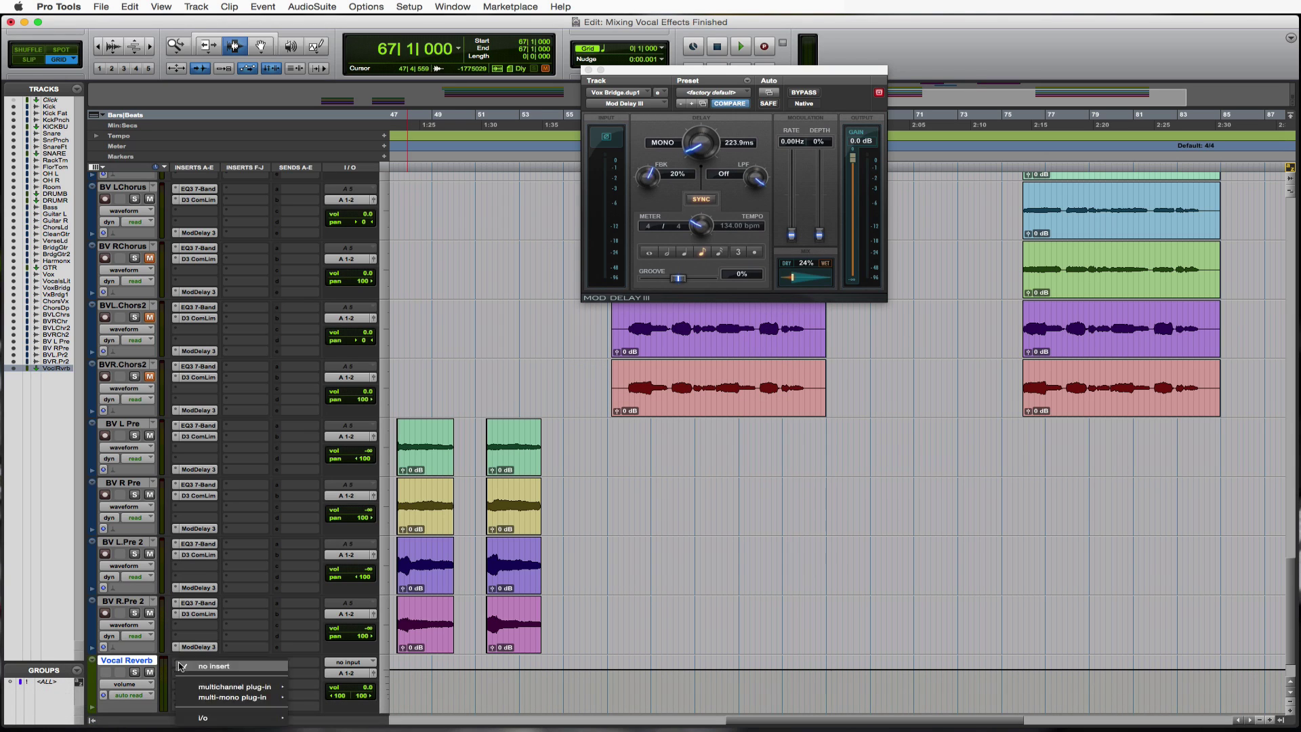
pyautogui.moveTo(237, 689)
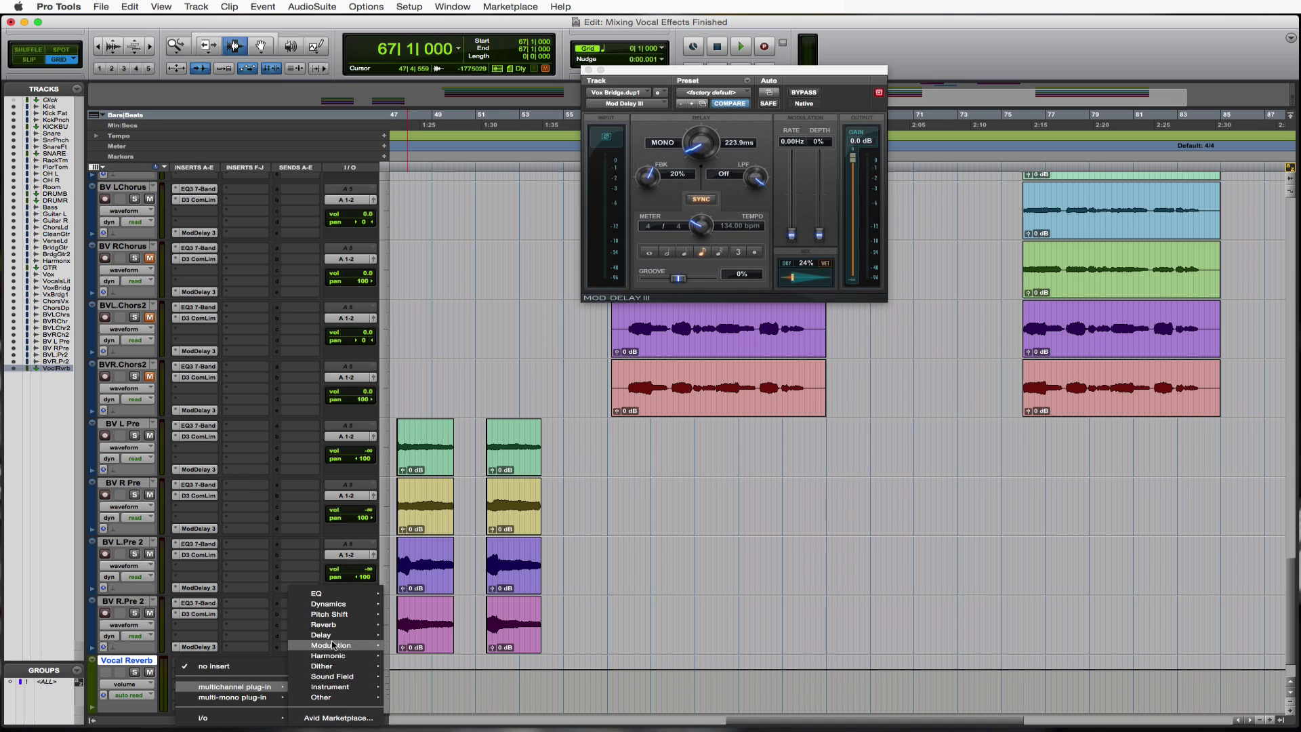
pyautogui.moveTo(337, 626)
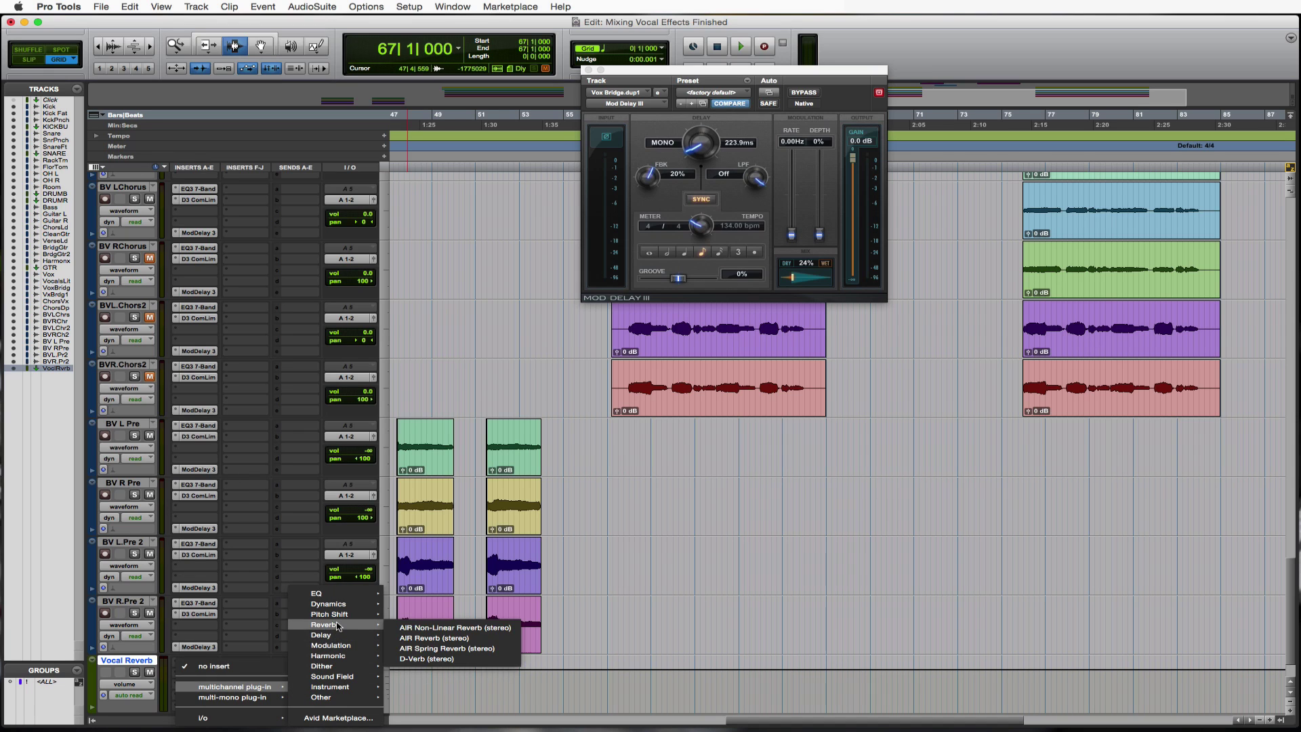
pyautogui.click(445, 660)
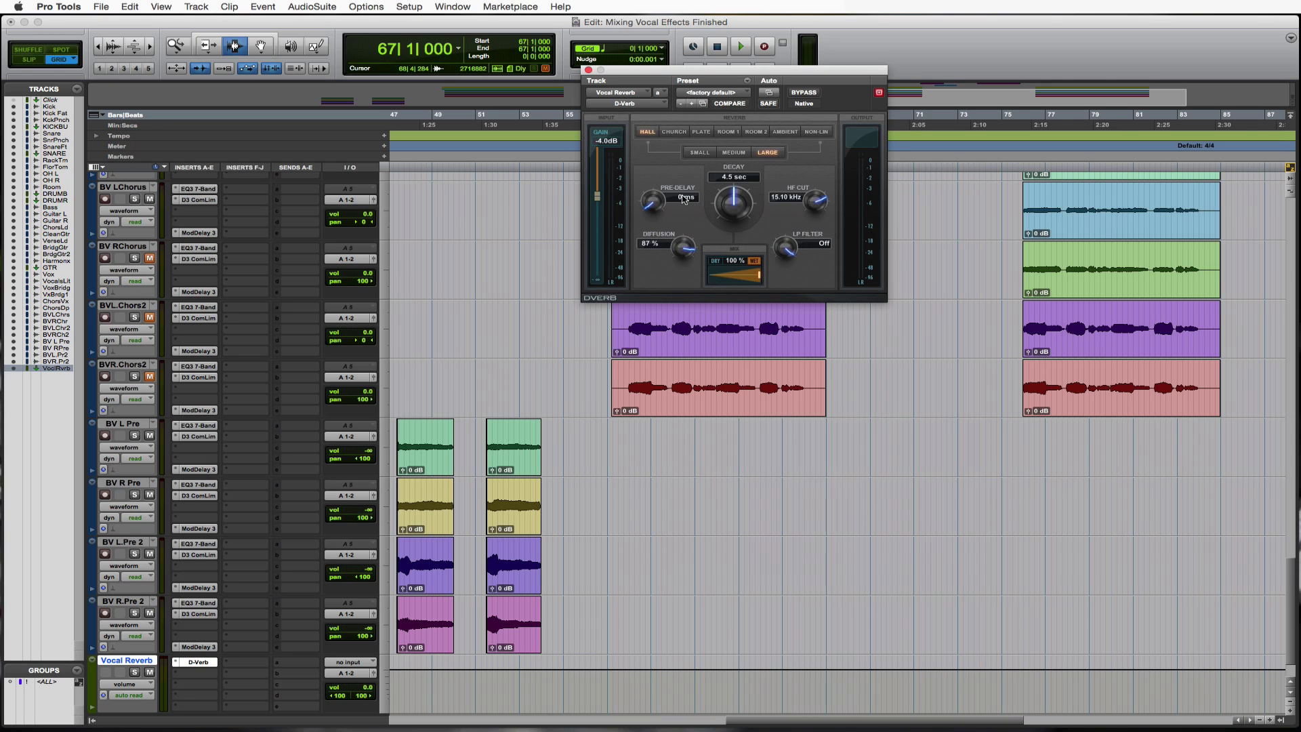
pyautogui.click(362, 664)
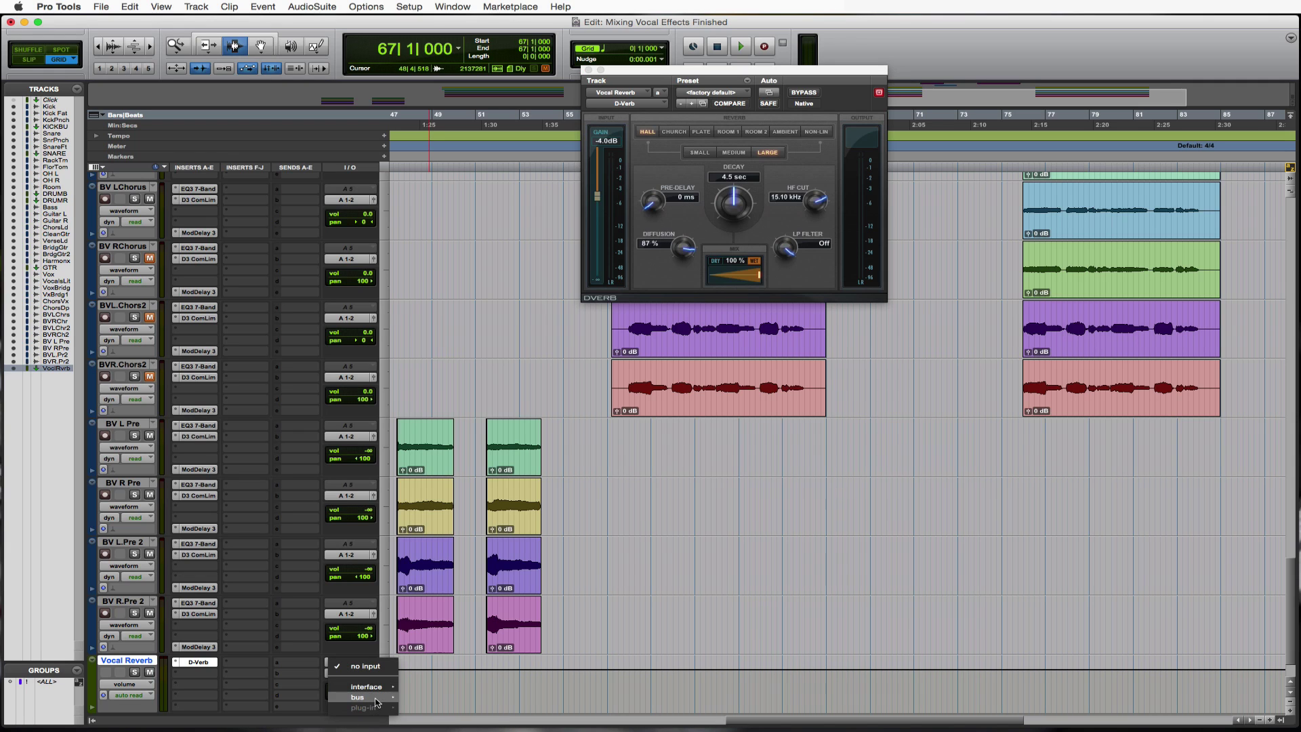
# Set the Vocal Reverb track's input to Bus 9-10 (Stereo).
pyautogui.moveTo(376, 701)
pyautogui.click(466, 647)
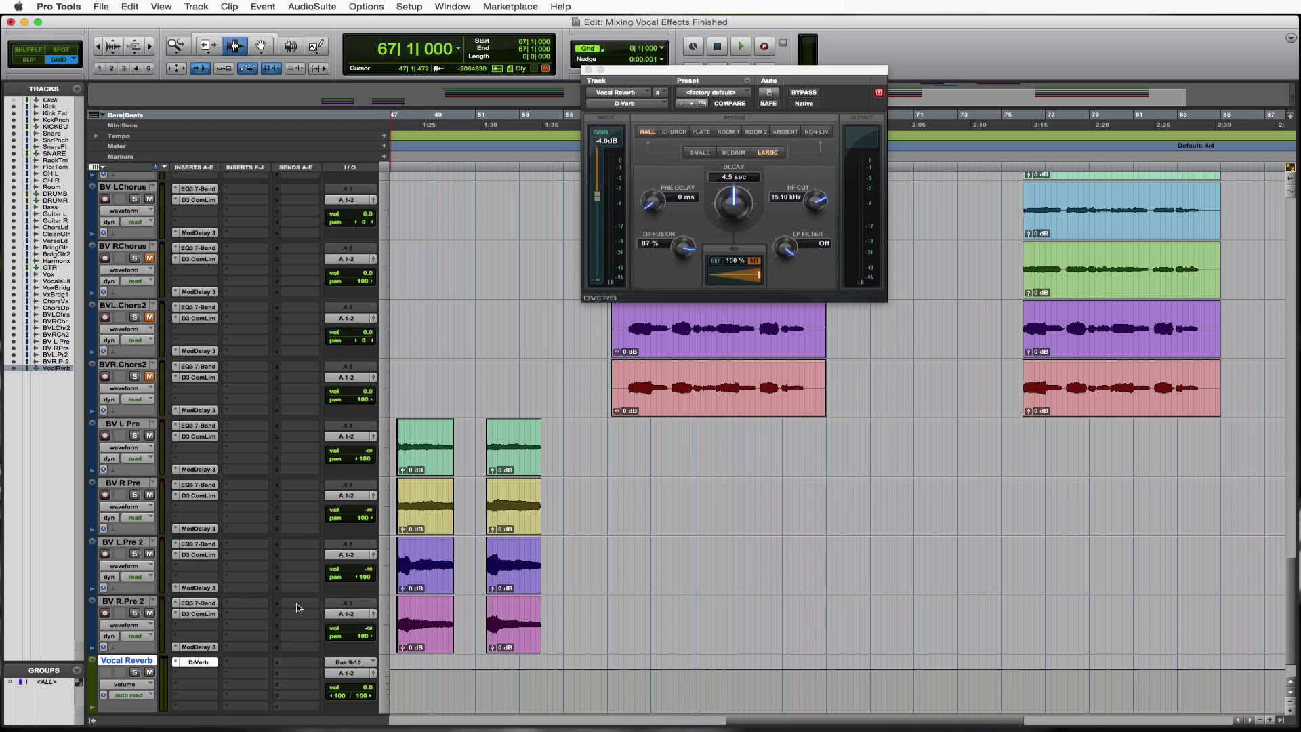
pyautogui.scroll(10, 283, 608)
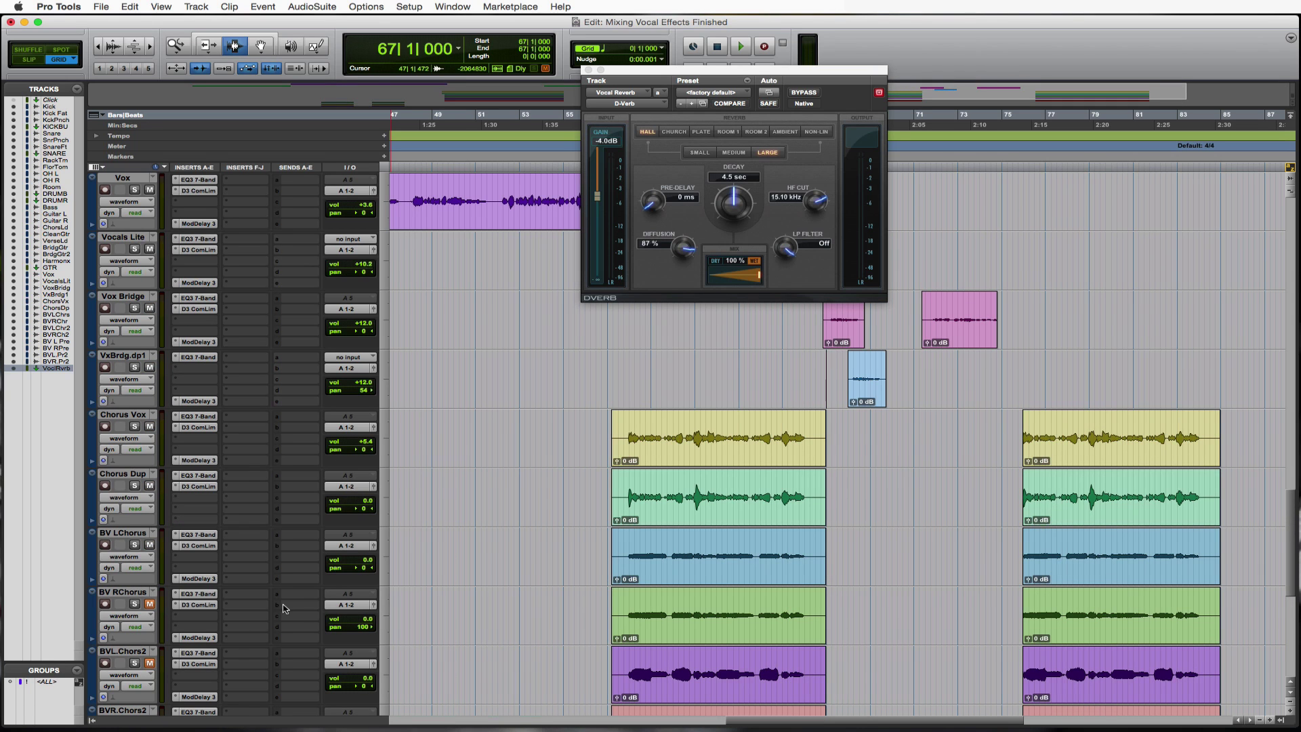
pyautogui.scroll(2, 283, 608)
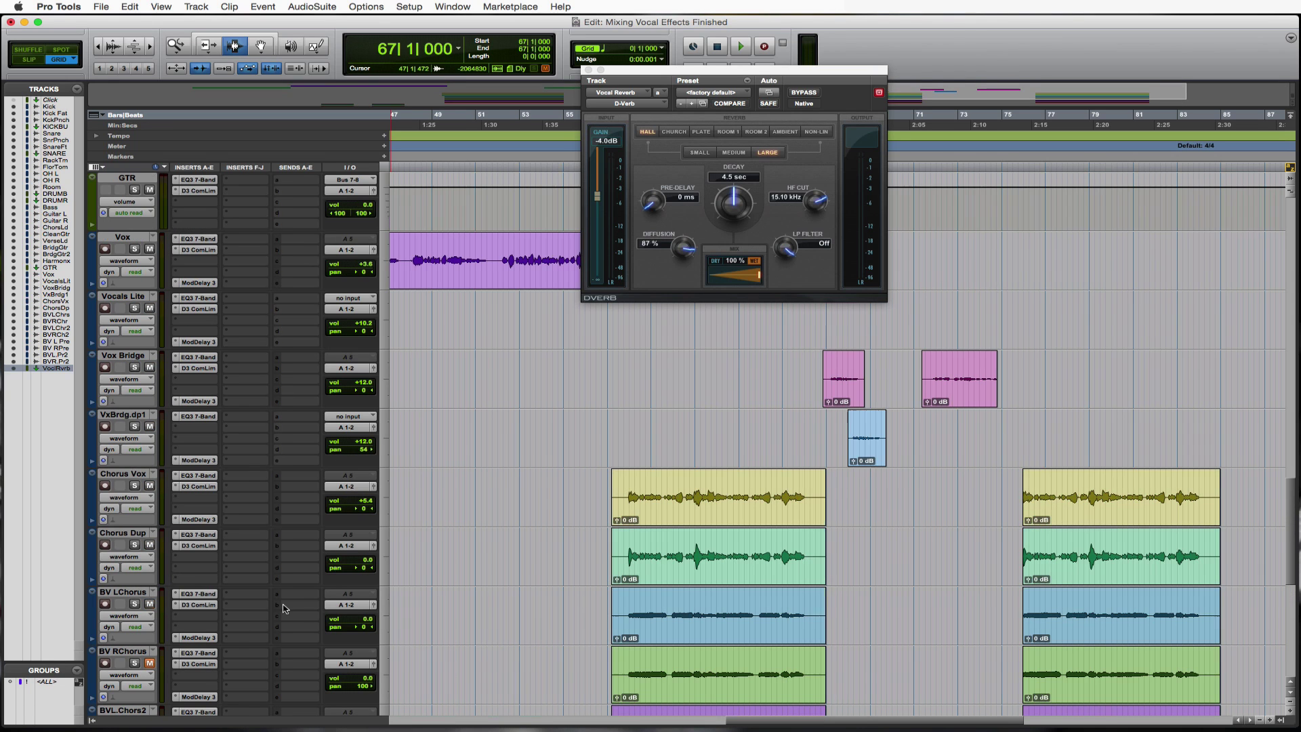
# Add a send from Vox to Bus 9-10 with its level at 0 dB.
pyautogui.click(285, 242)
pyautogui.moveTo(329, 278)
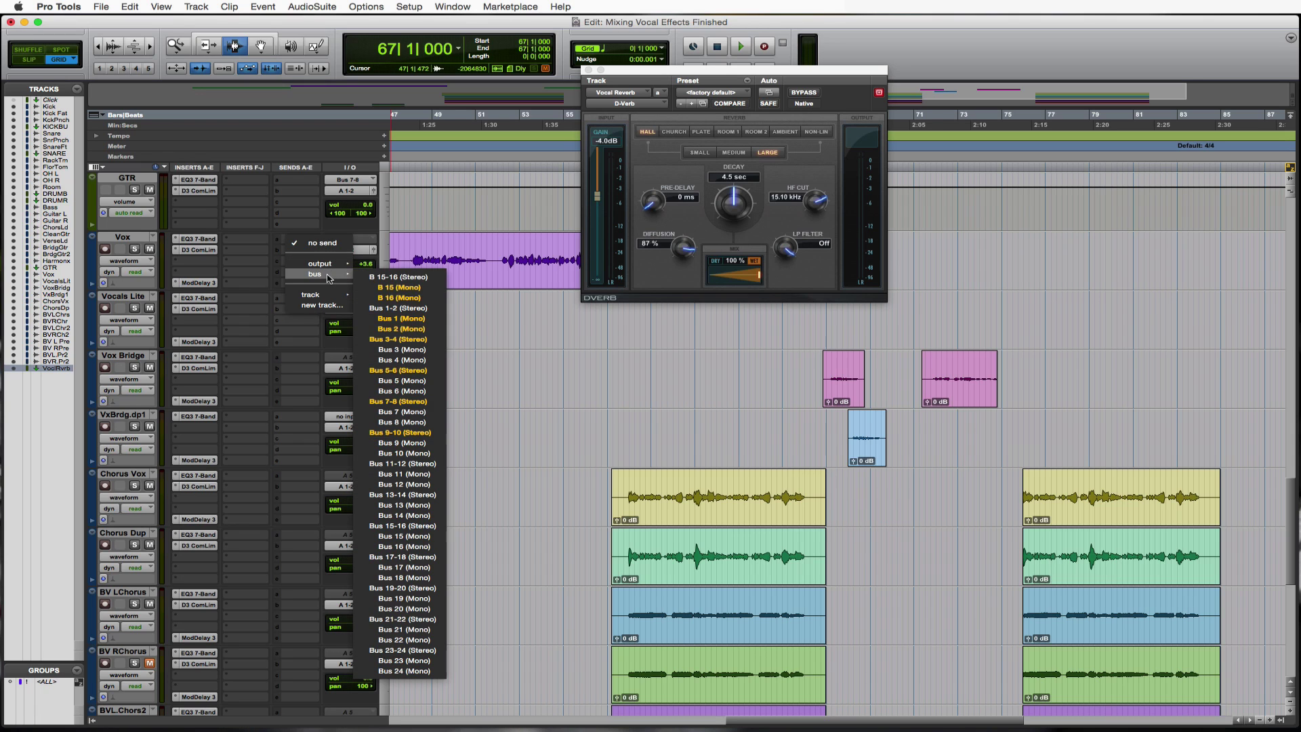
pyautogui.click(400, 433)
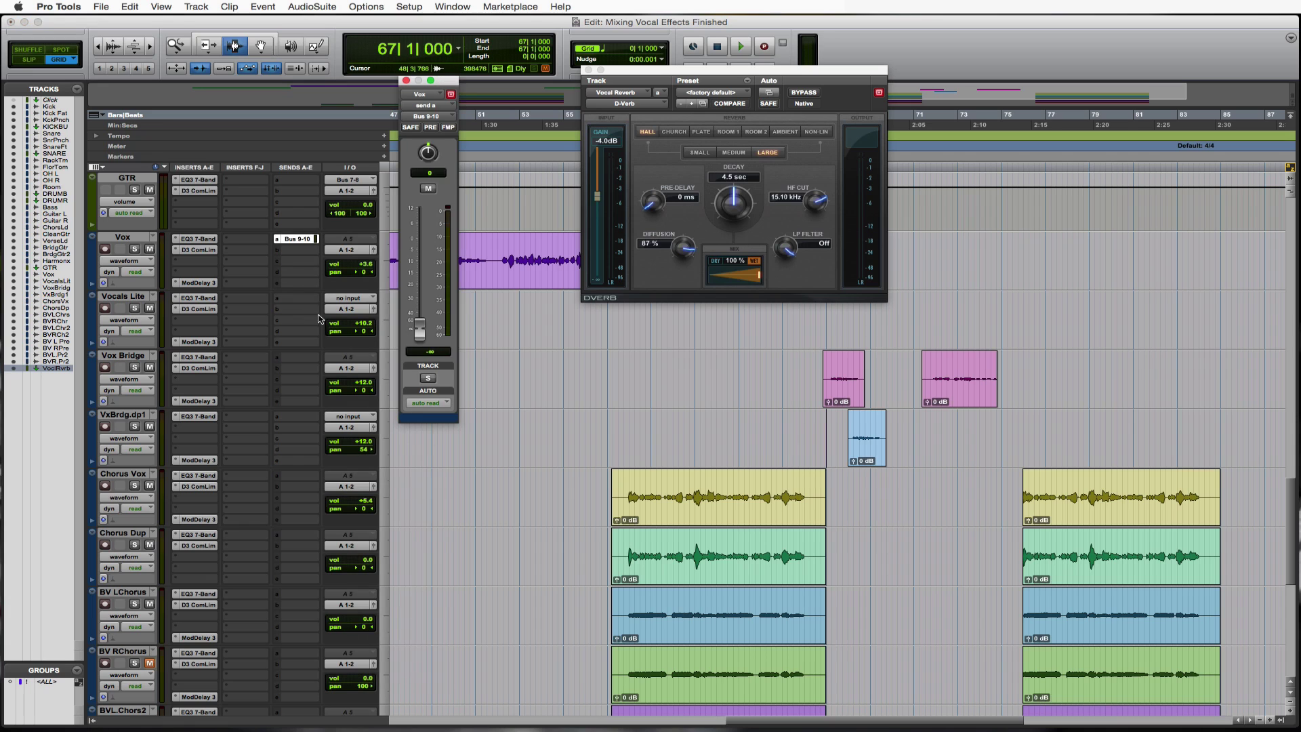
pyautogui.keyDown('alt'); pyautogui.click(420, 331); pyautogui.keyUp('alt')
# Copy the Bus 9-10 send to Vocals Lite, Vox Bridge, BV RChorus, BVL.Chors2 and BV R Pre.
pyautogui.click(296, 309)
pyautogui.moveTo(296, 312); pyautogui.dragTo(302, 539)
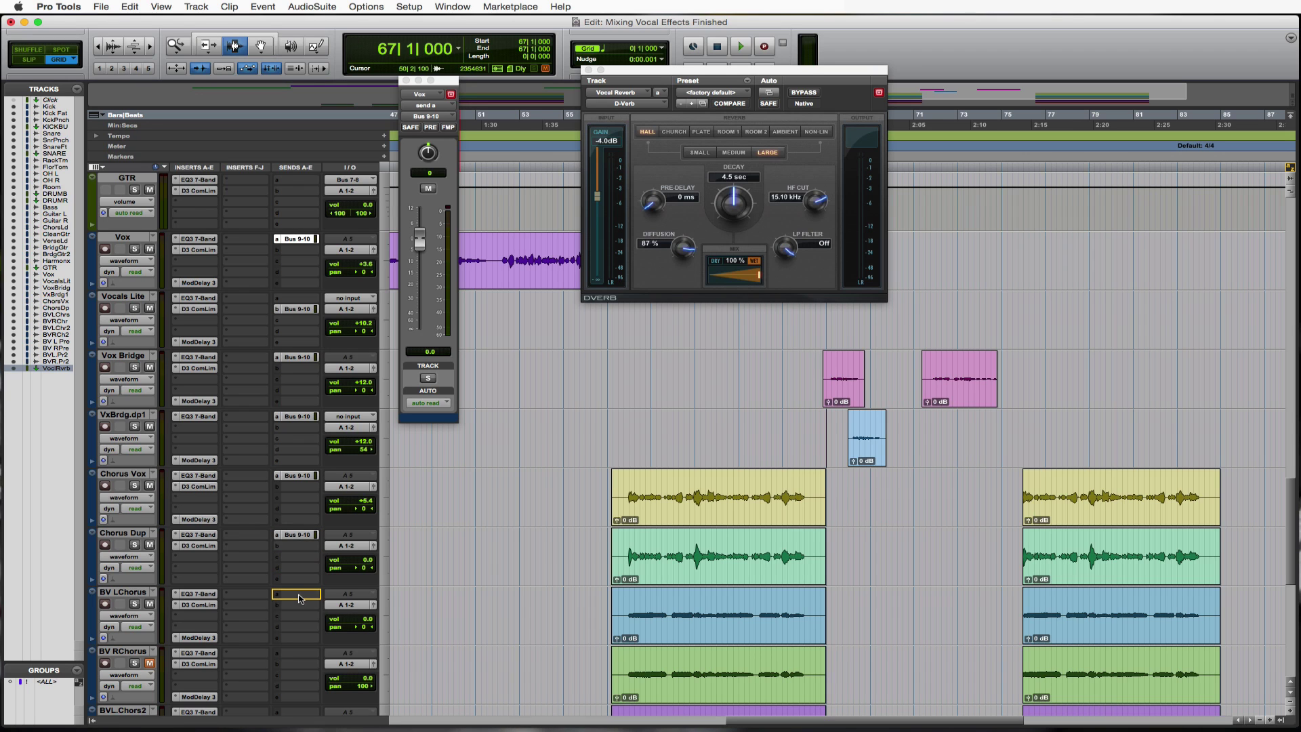
pyautogui.scroll(-3, 302, 599)
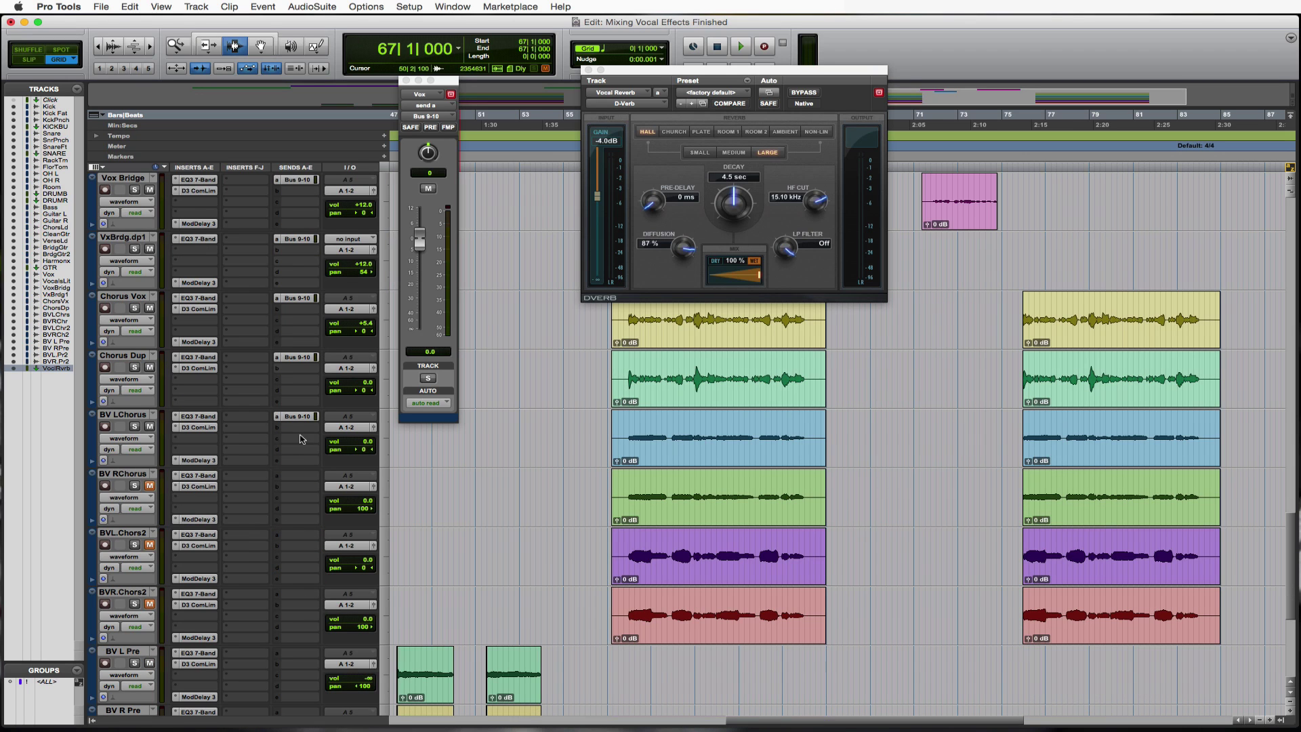
pyautogui.click(302, 478)
pyautogui.moveTo(302, 482); pyautogui.dragTo(301, 652)
pyautogui.scroll(-2, 300, 608)
pyautogui.scroll(-3, 301, 609)
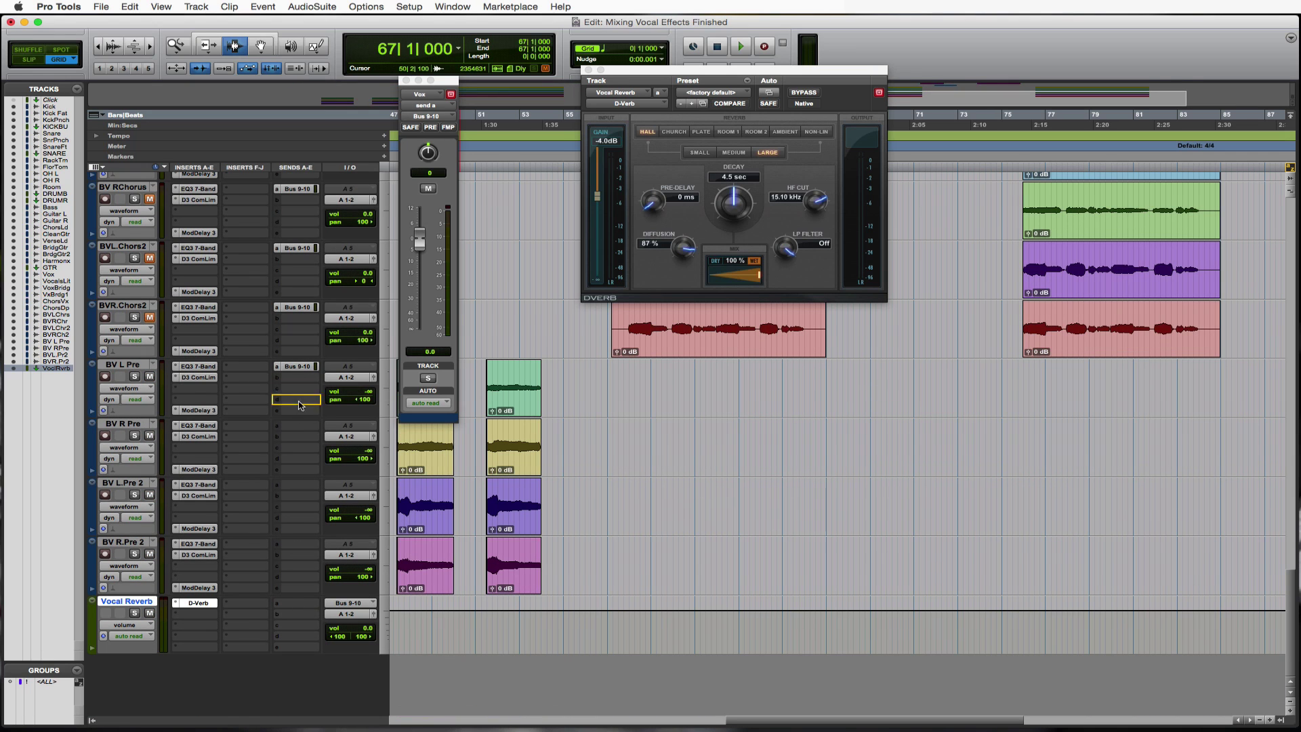
pyautogui.moveTo(301, 409); pyautogui.dragTo(305, 546)
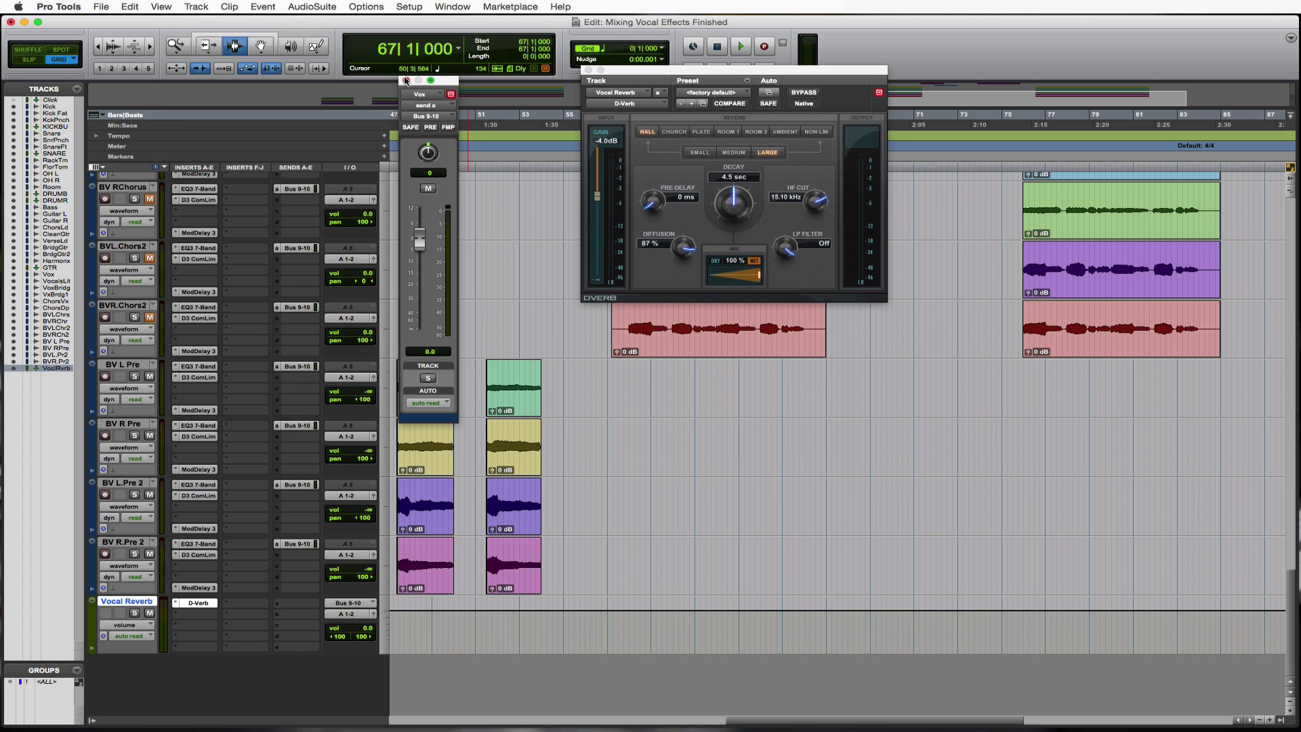
# Close the Vox send window, then play and stop the session to hear the vocals through the D-Verb reverb.
pyautogui.click(405, 80)
pyautogui.press('space')
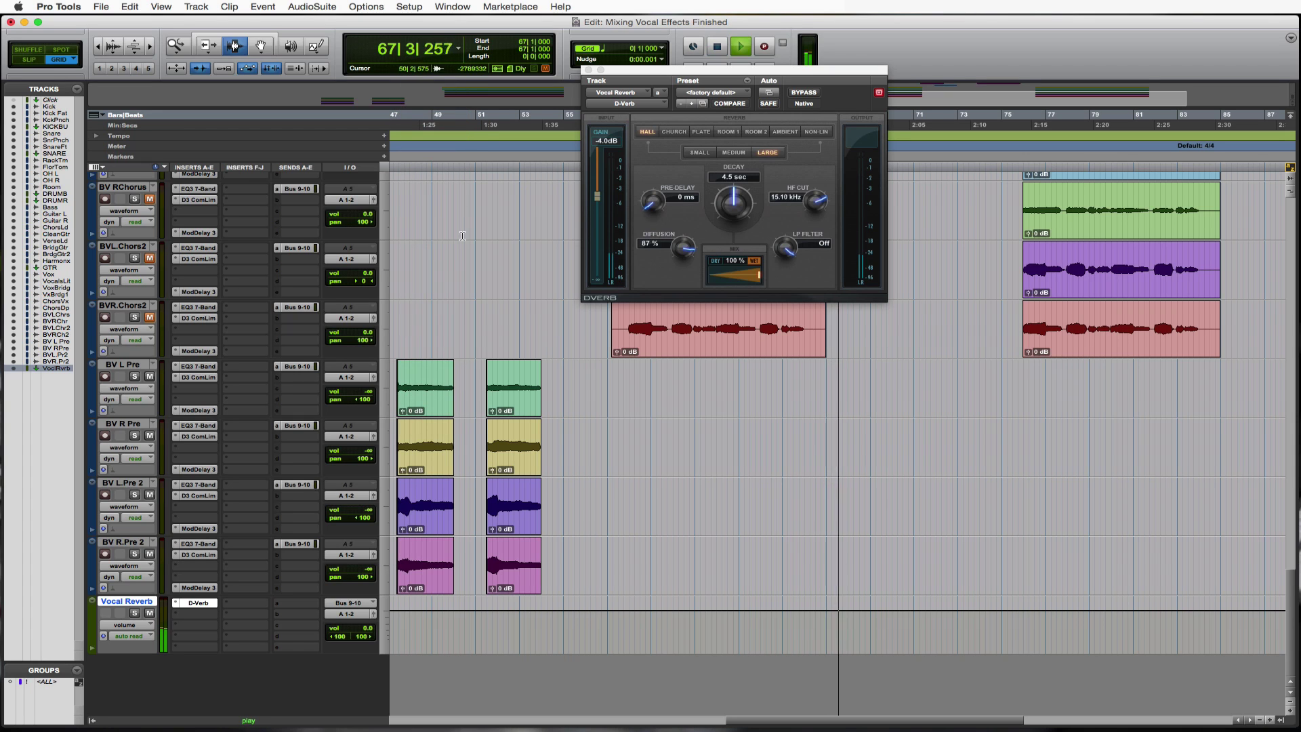
pyautogui.scroll(3, 463, 235)
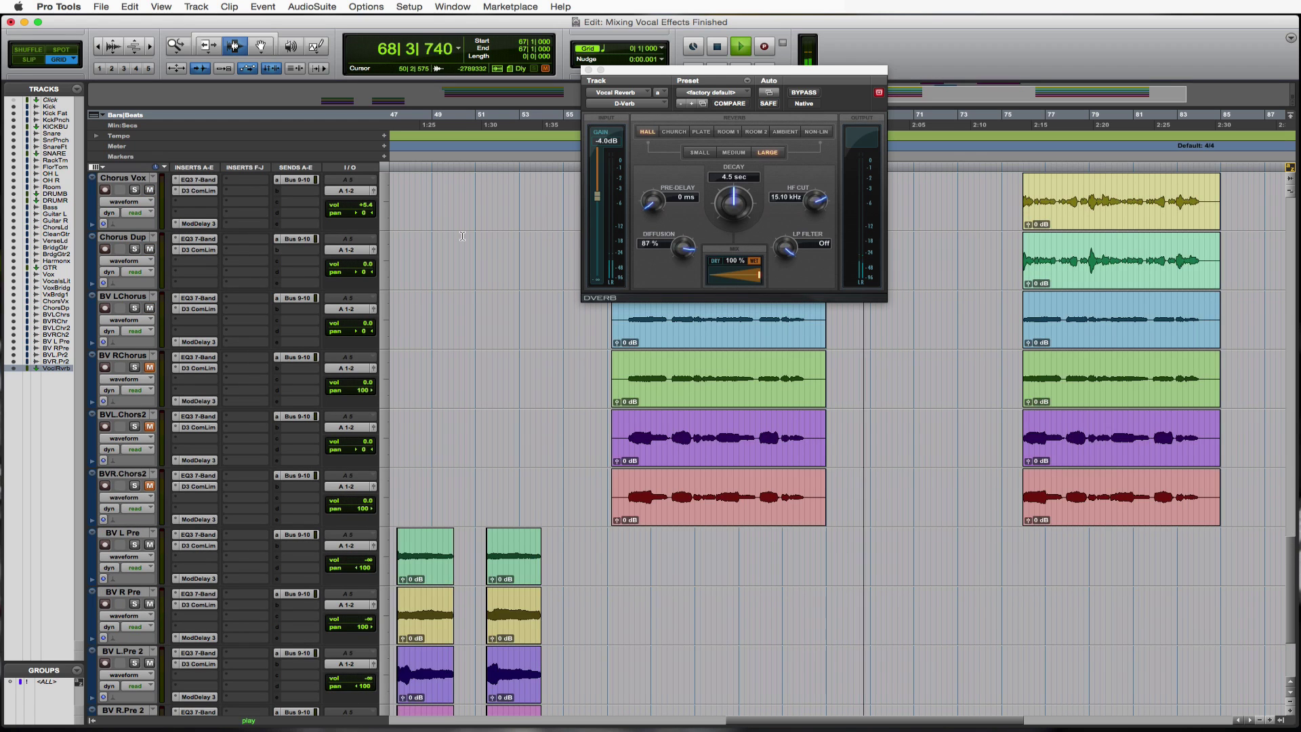
pyautogui.scroll(4, 462, 235)
pyautogui.press('space')
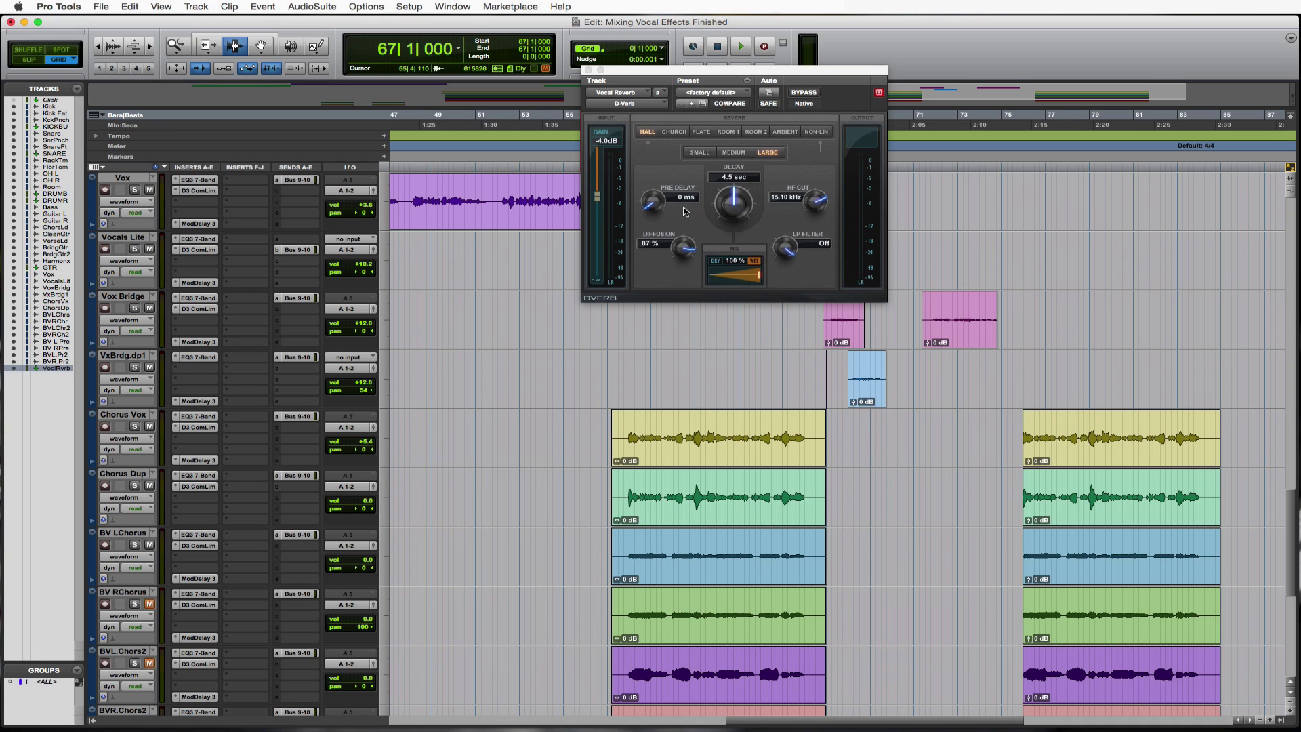
# Switch the D-Verb to a Medium size, shortening the decay to 3.4 sec, and move its window lower.
pyautogui.click(737, 153)
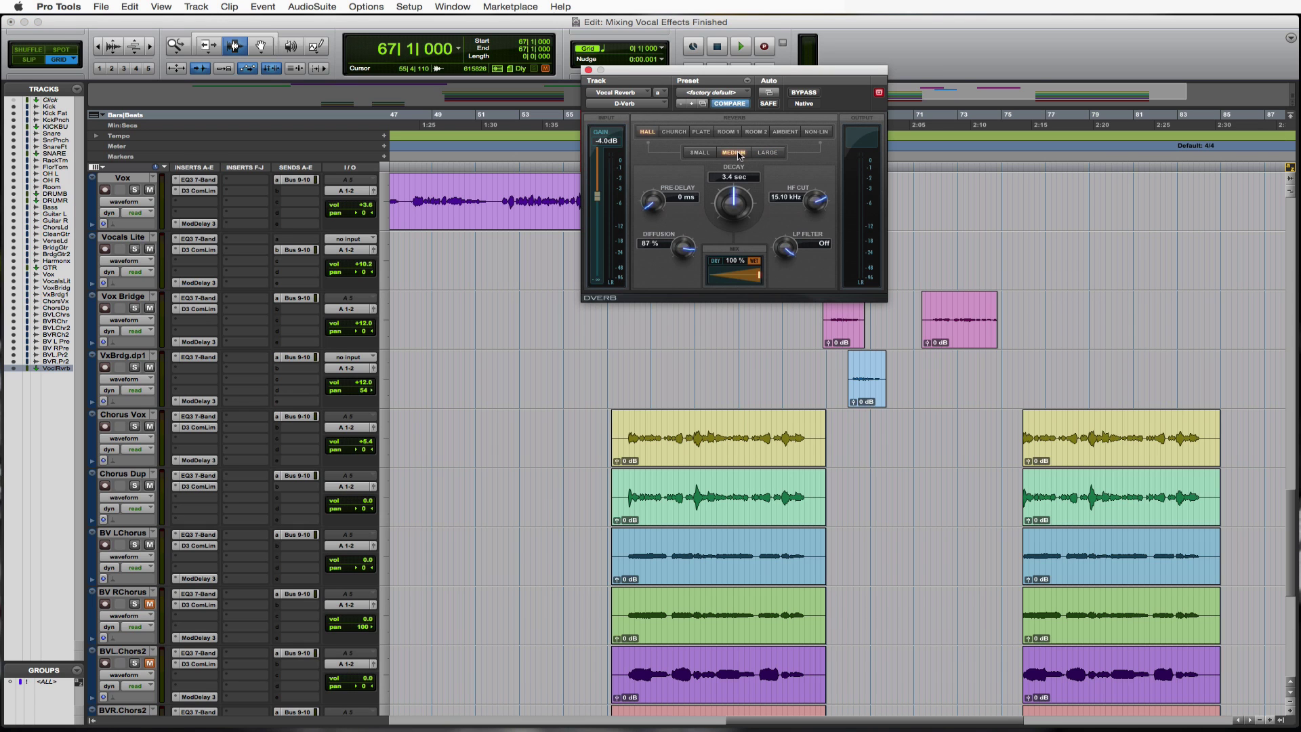
pyautogui.moveTo(427, 206)
pyautogui.mouseDown()
pyautogui.moveTo(390, 206)
pyautogui.moveTo(442, 205)
pyautogui.mouseUp()
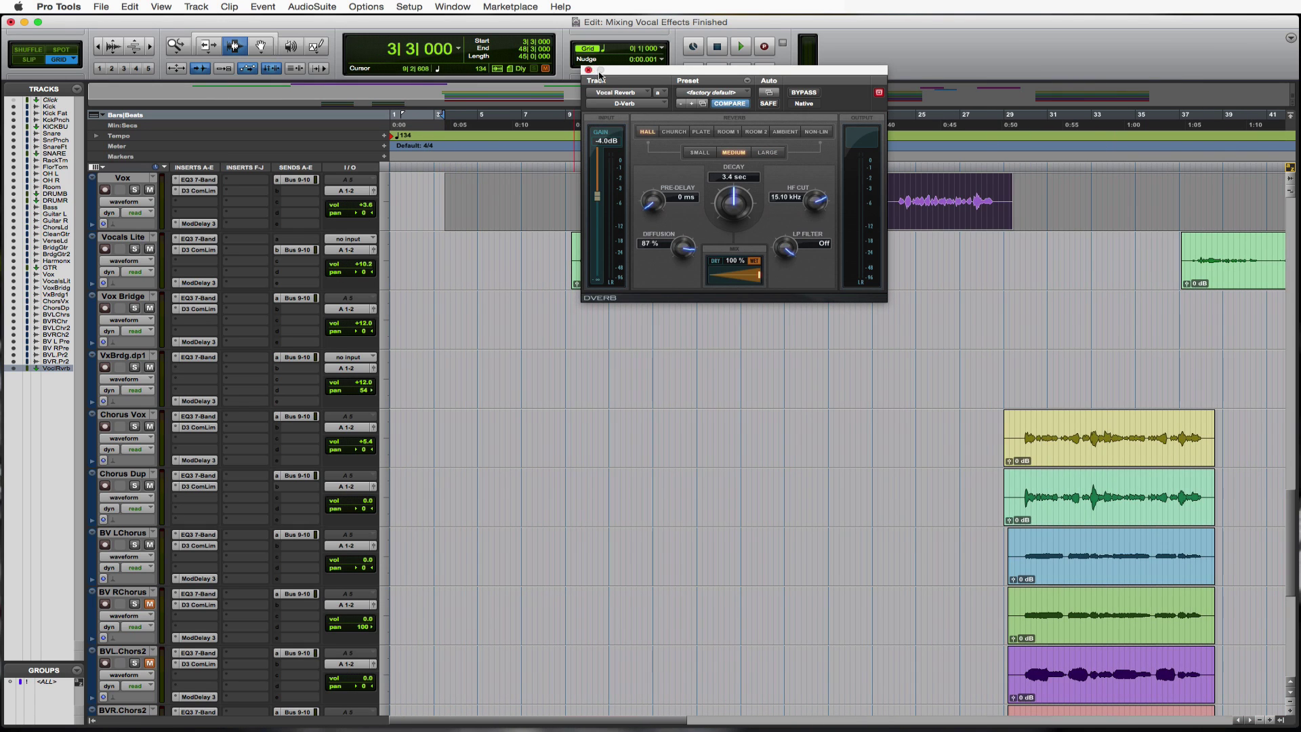
pyautogui.moveTo(612, 78); pyautogui.dragTo(492, 349)
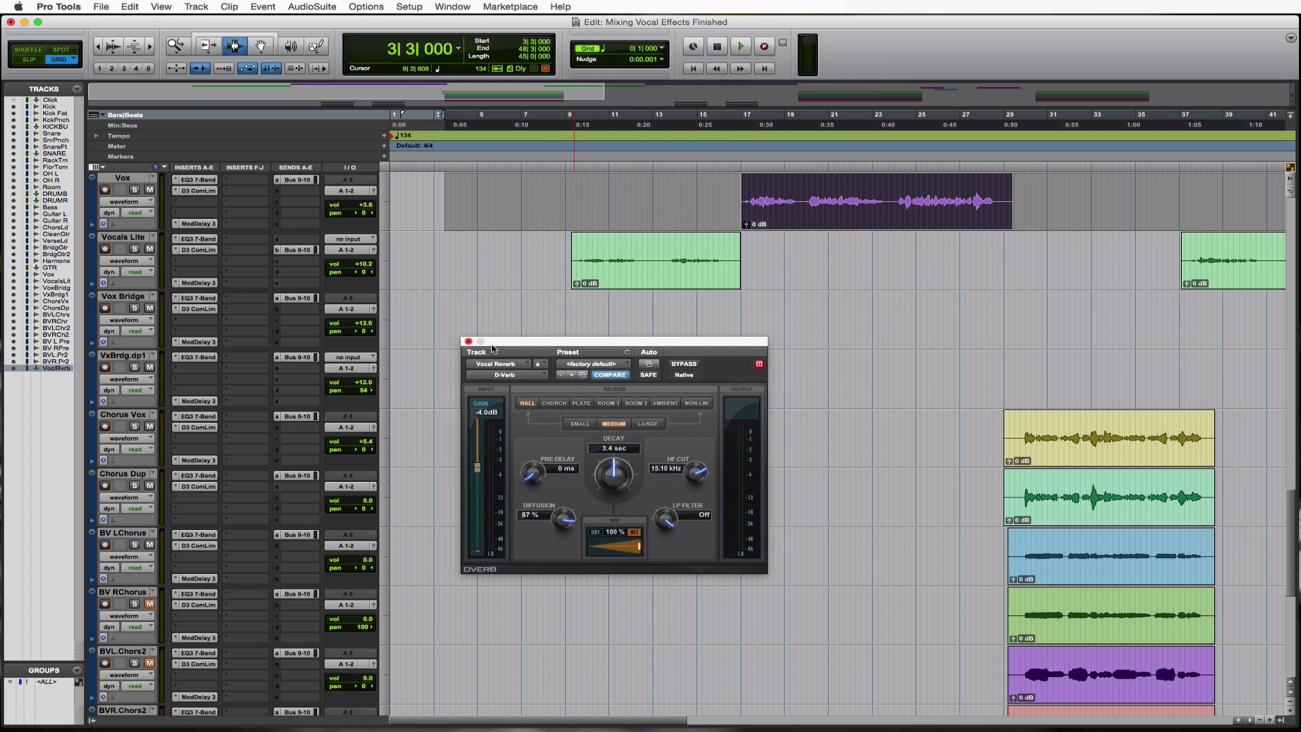
# Play the vocals from bar 17 to audition the medium reverb, then stop.
pyautogui.click(746, 216)
pyautogui.press('space')
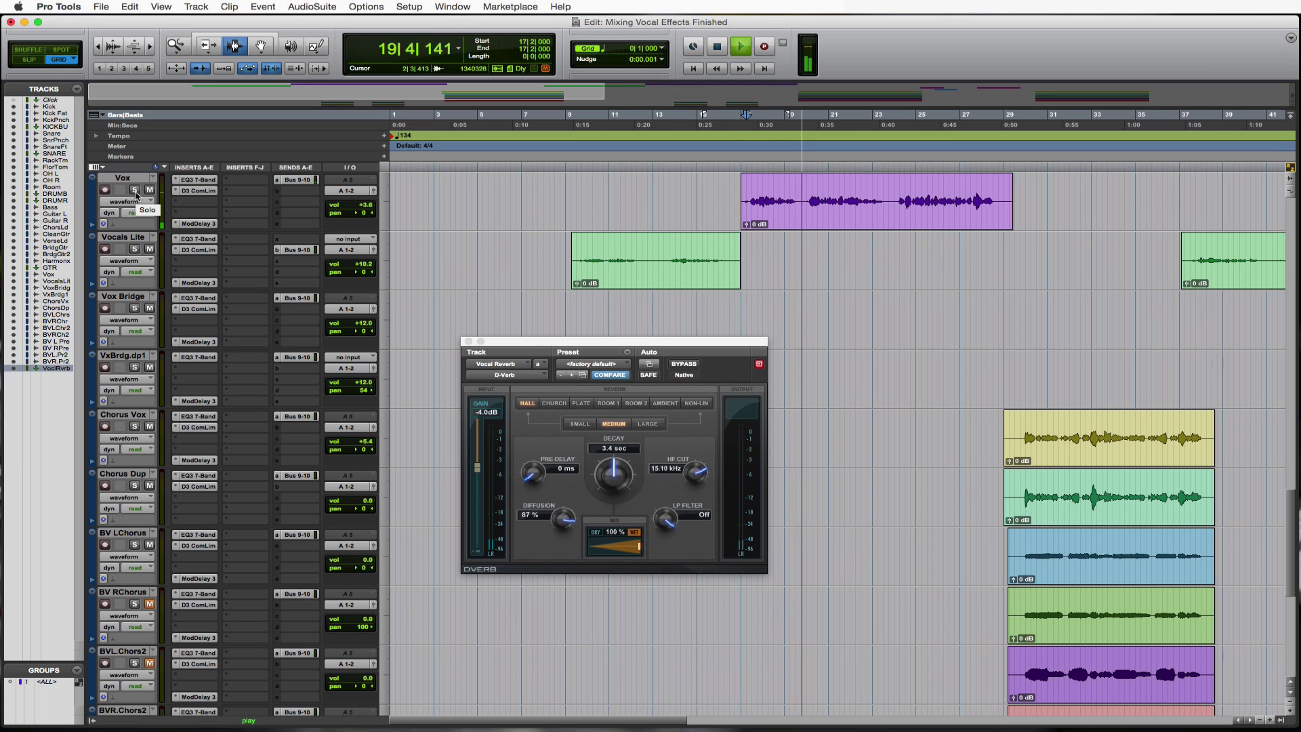
pyautogui.scroll(-10, 138, 195)
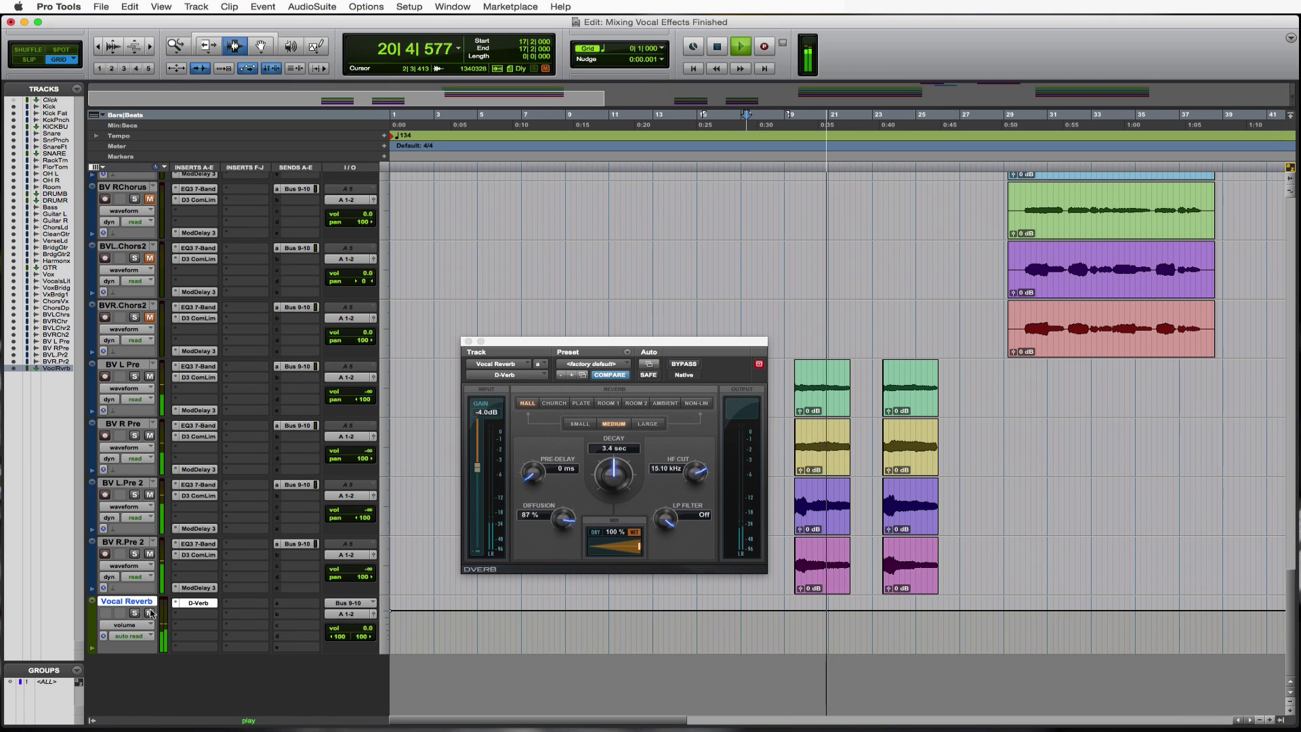
pyautogui.press('space')
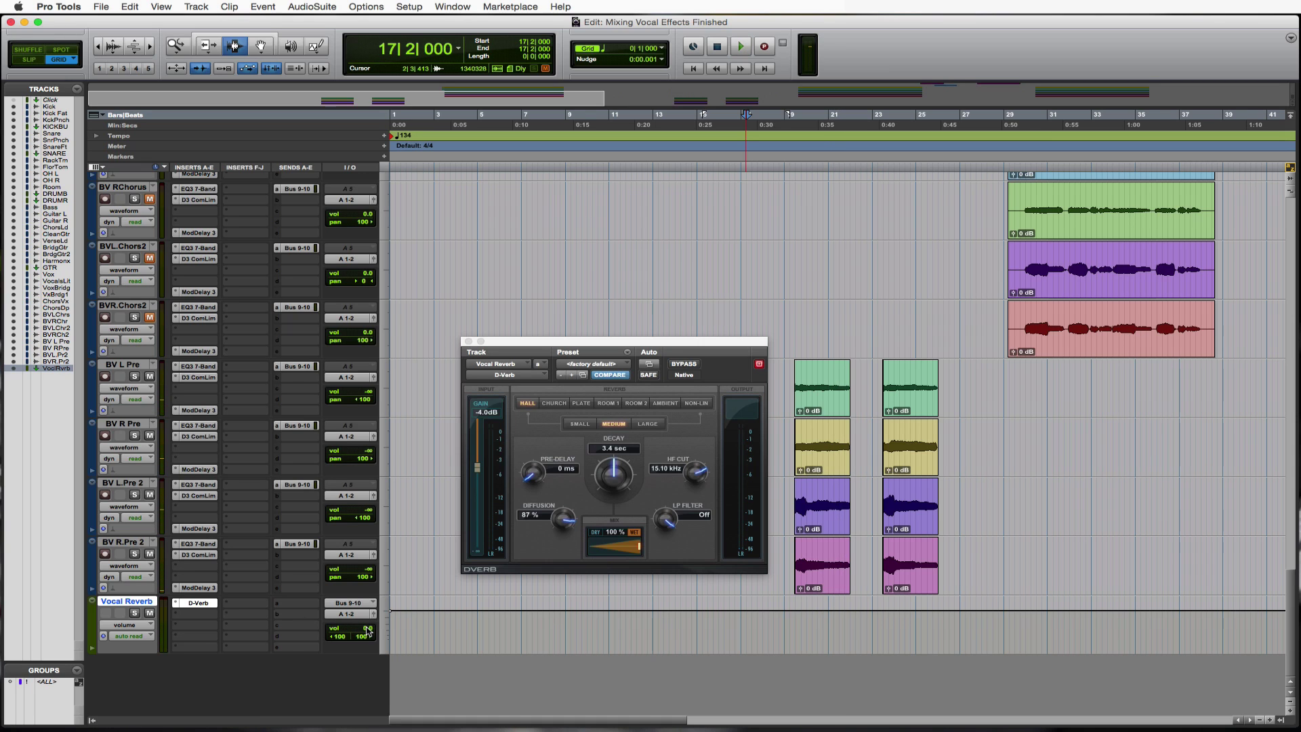
# Lower the Vocal Reverb aux fader to -14.5 dB while auditioning, then close the D-Verb window.
pyautogui.moveTo(366, 629); pyautogui.dragTo(370, 635)
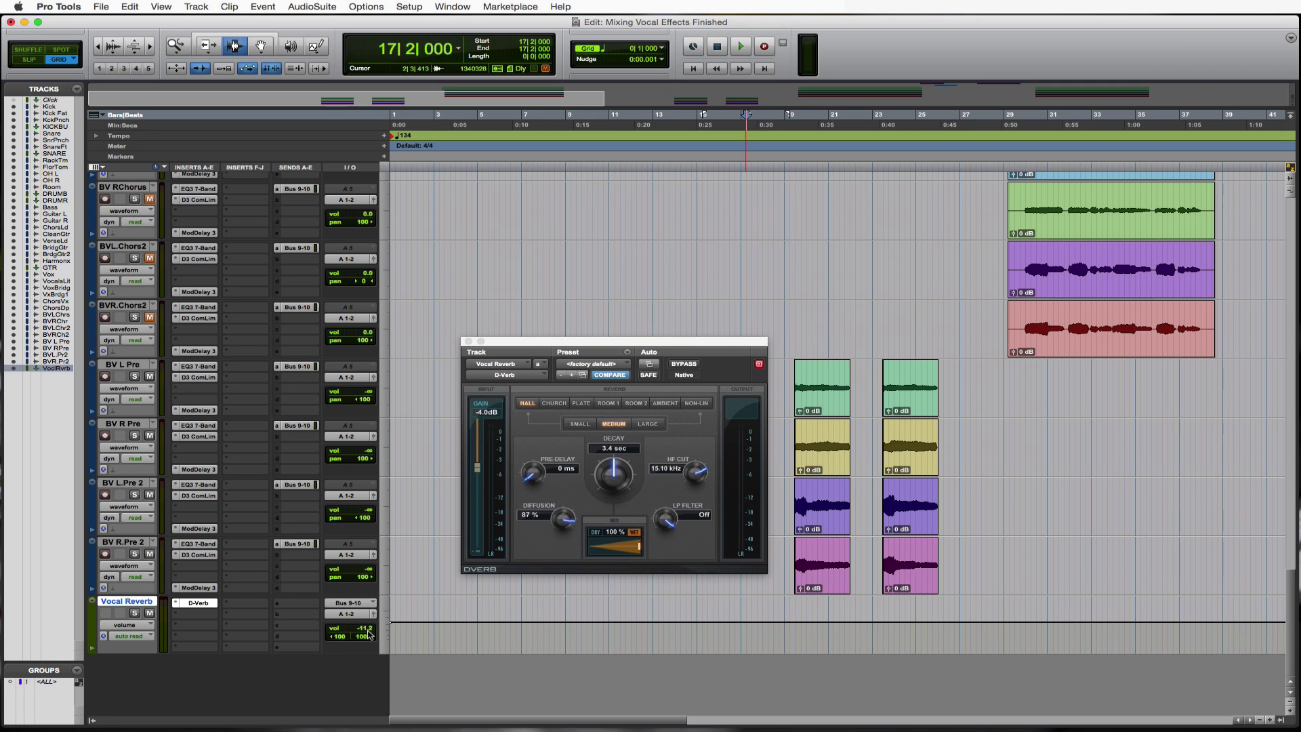
pyautogui.press('space')
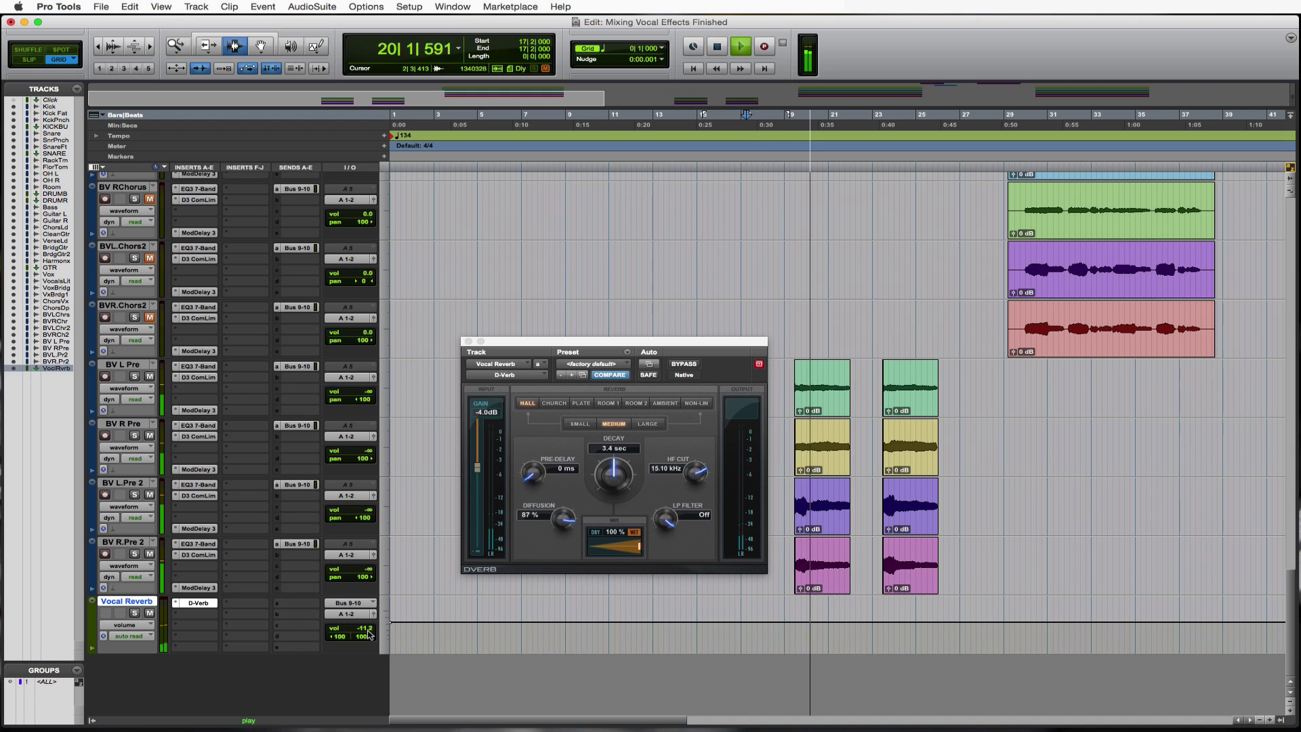
pyautogui.press('space')
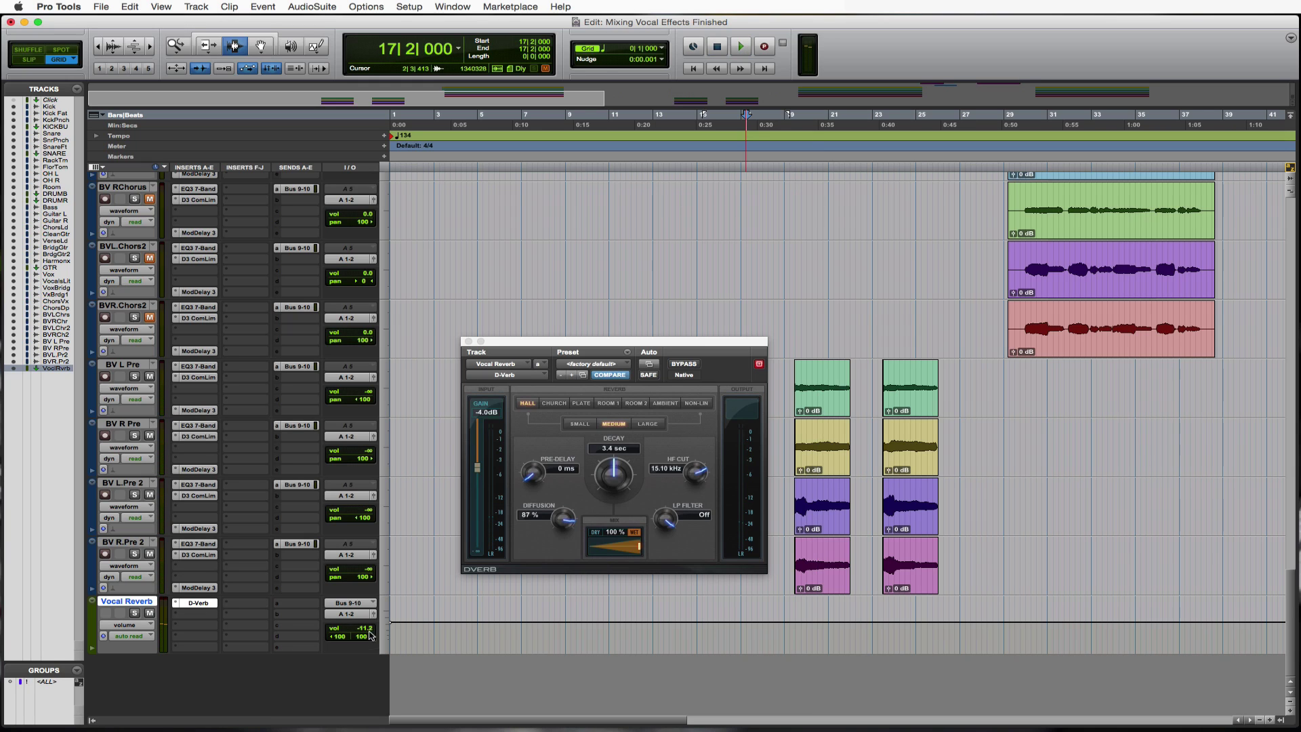
pyautogui.moveTo(369, 633); pyautogui.dragTo(366, 634)
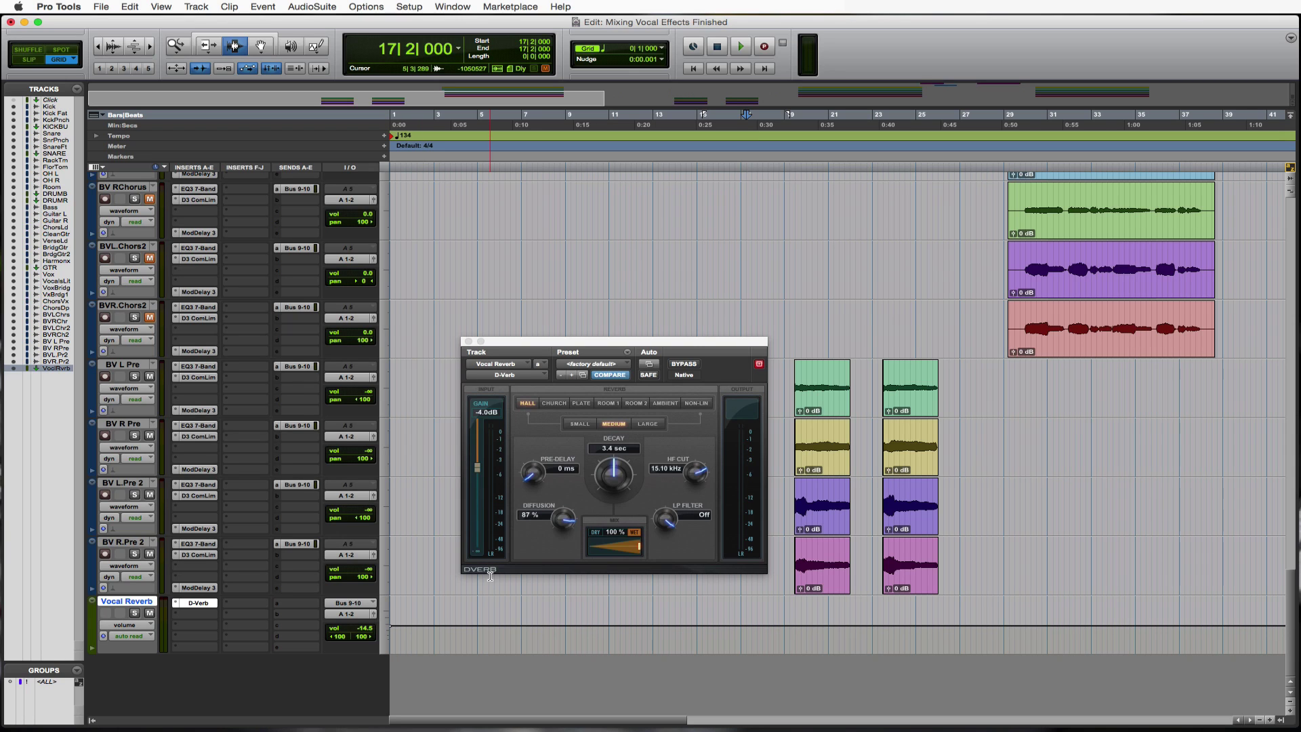
pyautogui.click(468, 342)
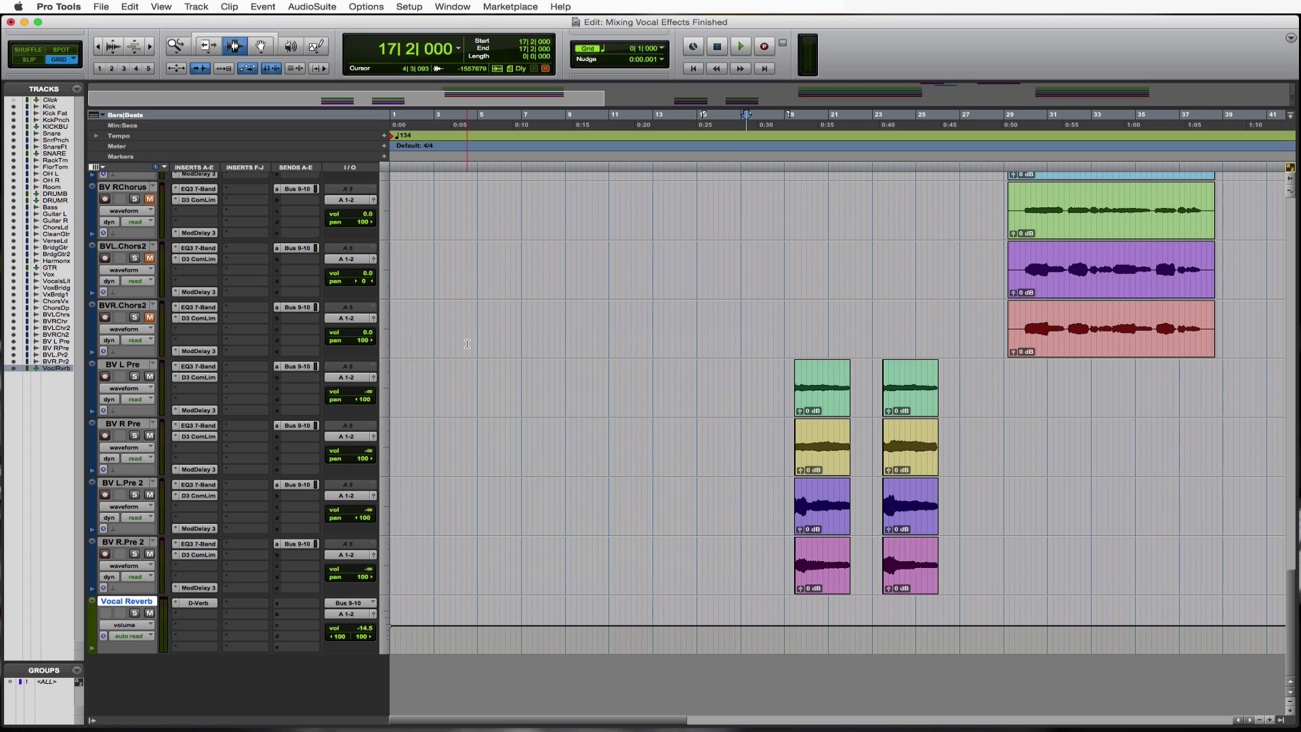